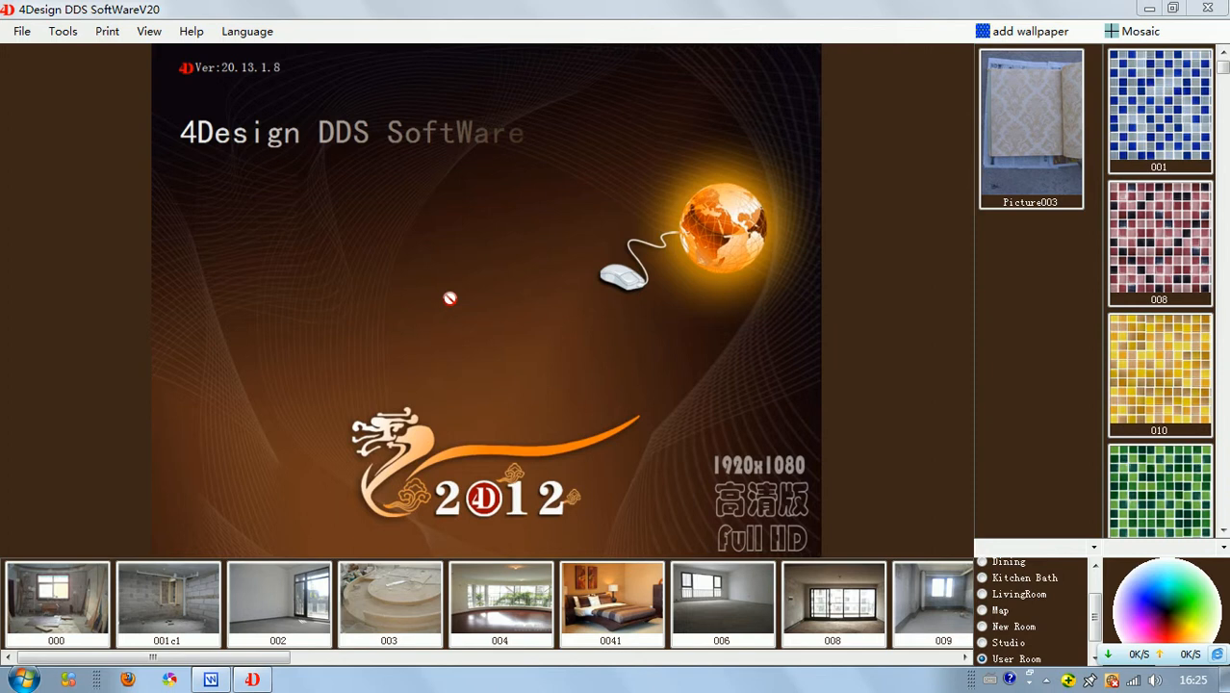
# Step: Open the Mosaic Design tool and start a new mosaic design
pyautogui.click(75, 40)
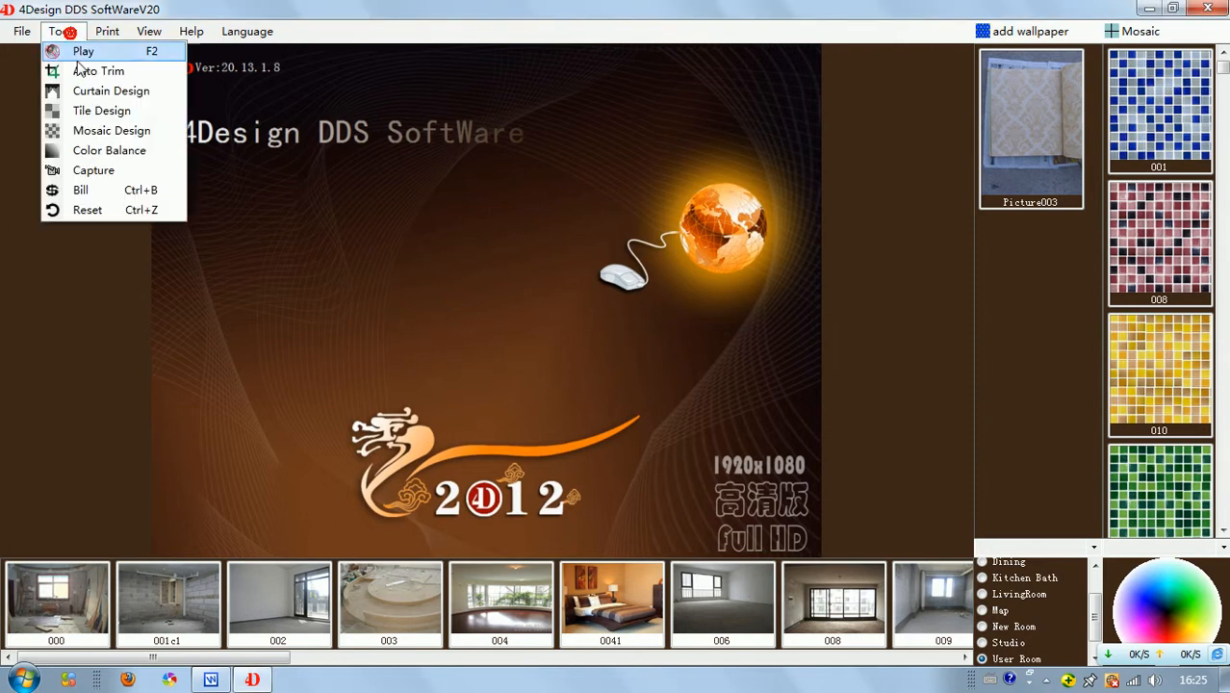
pyautogui.click(145, 132)
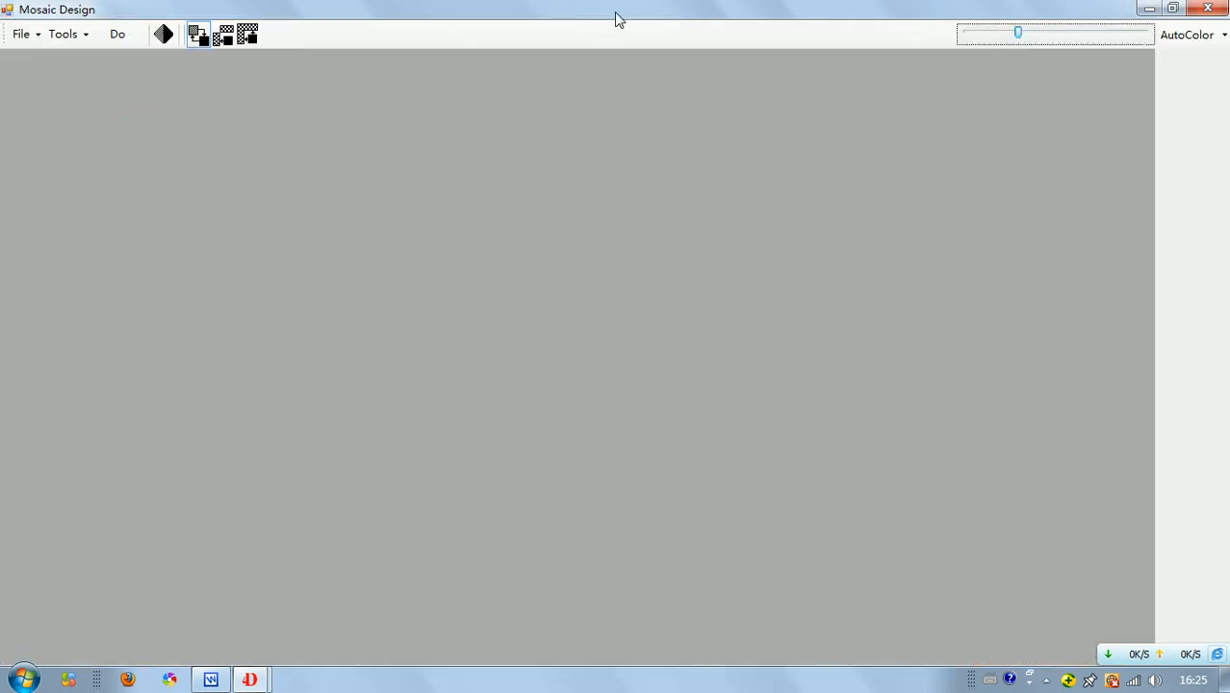
pyautogui.click(27, 39)
pyautogui.click(46, 58)
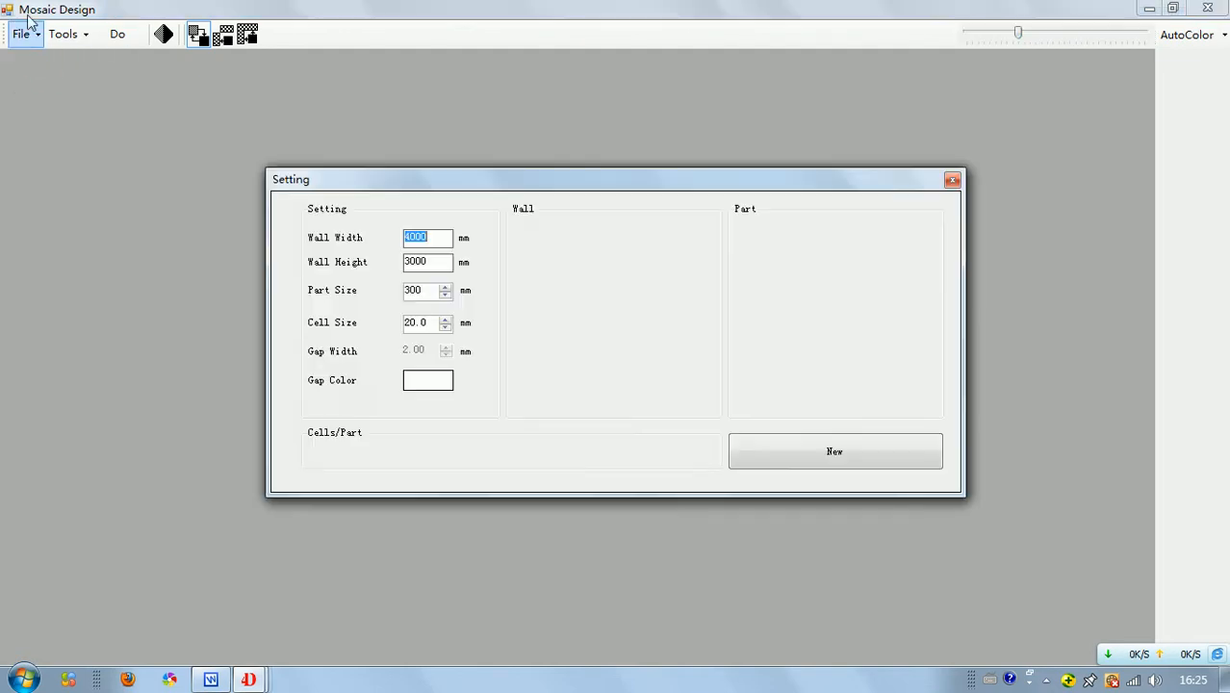
# Step: Set the wall width of the new mosaic to 2000 mm
pyautogui.click(437, 239)
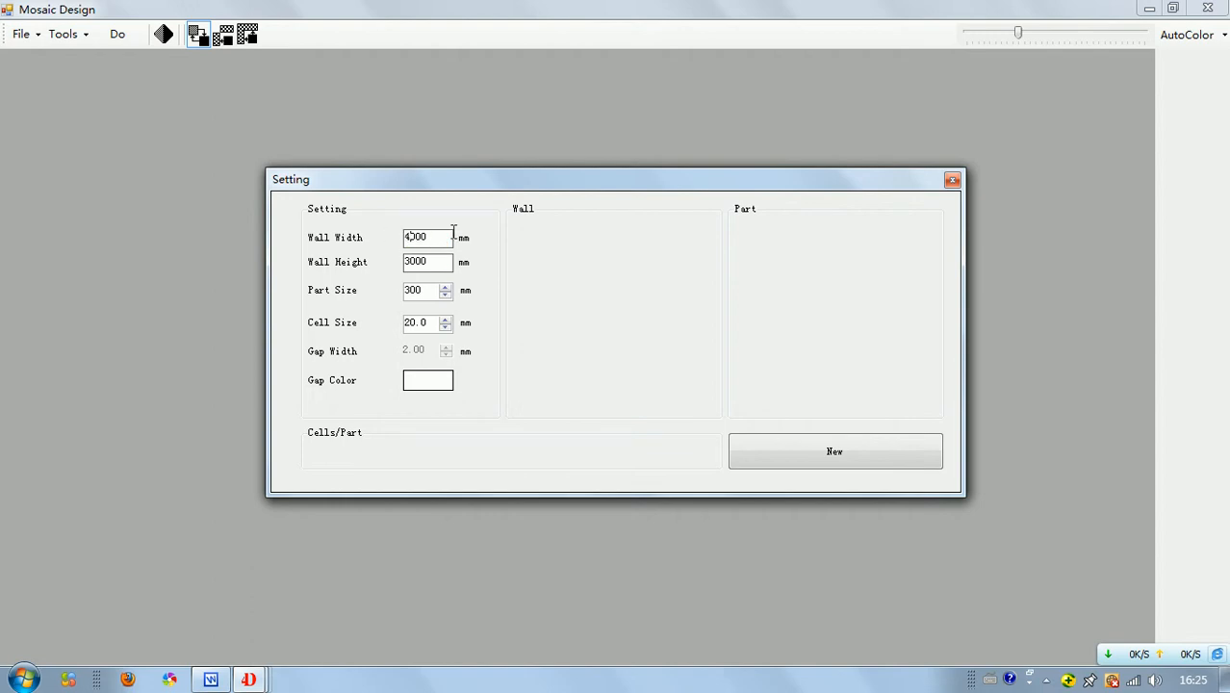
pyautogui.press('BackSpace')
pyautogui.press('BackSpace')
pyautogui.press('BackSpace')
pyautogui.press('BackSpace')
pyautogui.write('2000')
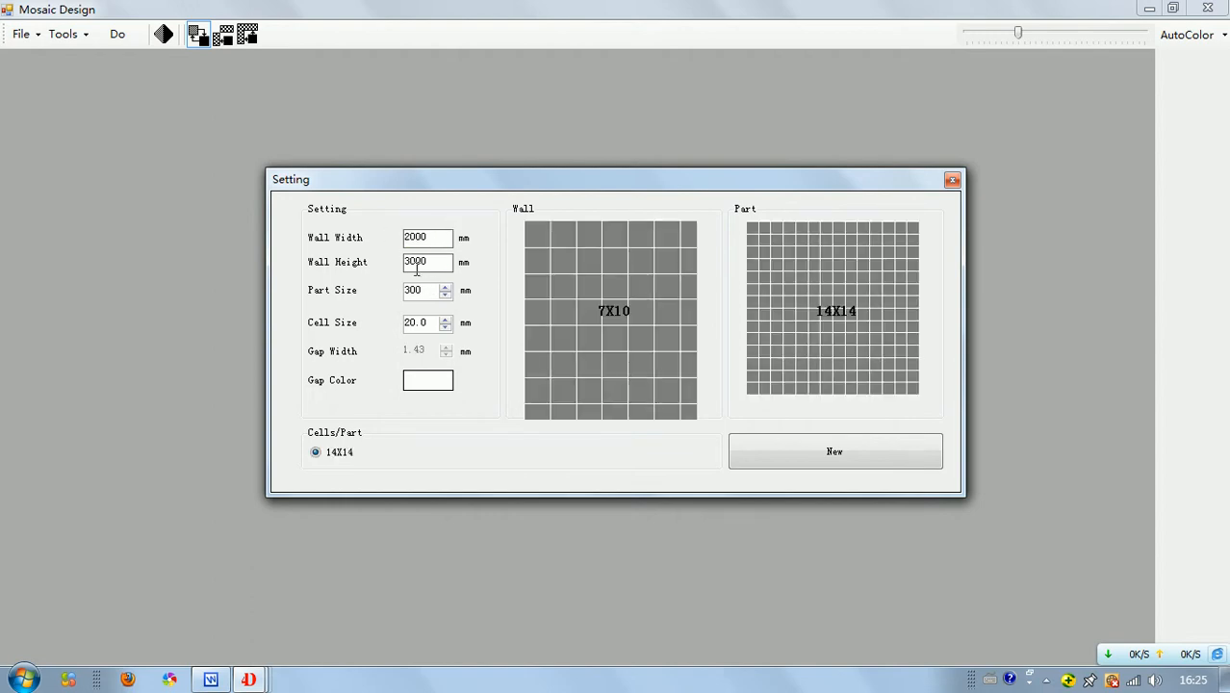
# Step: Set the wall height to 2600 mm and create the new mosaic wall
pyautogui.click(414, 263)
pyautogui.press('BackSpace')
pyautogui.press('BackSpace')
pyautogui.press('BackSpace')
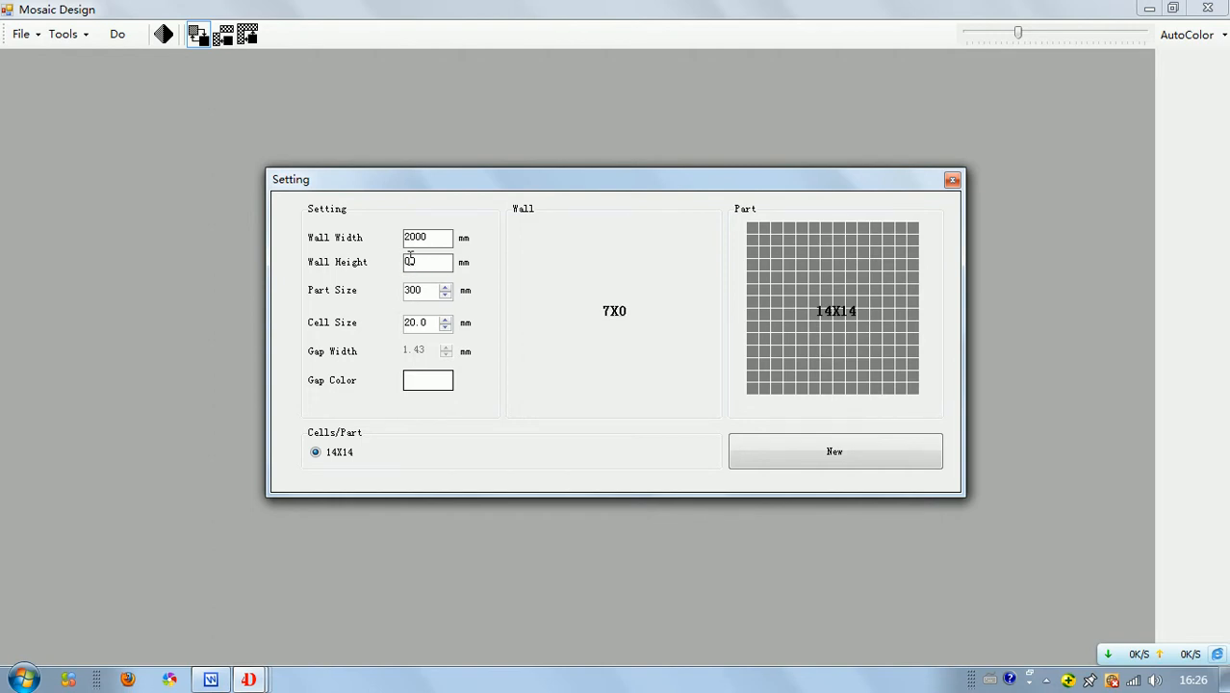
pyautogui.write('20')
pyautogui.write('600')
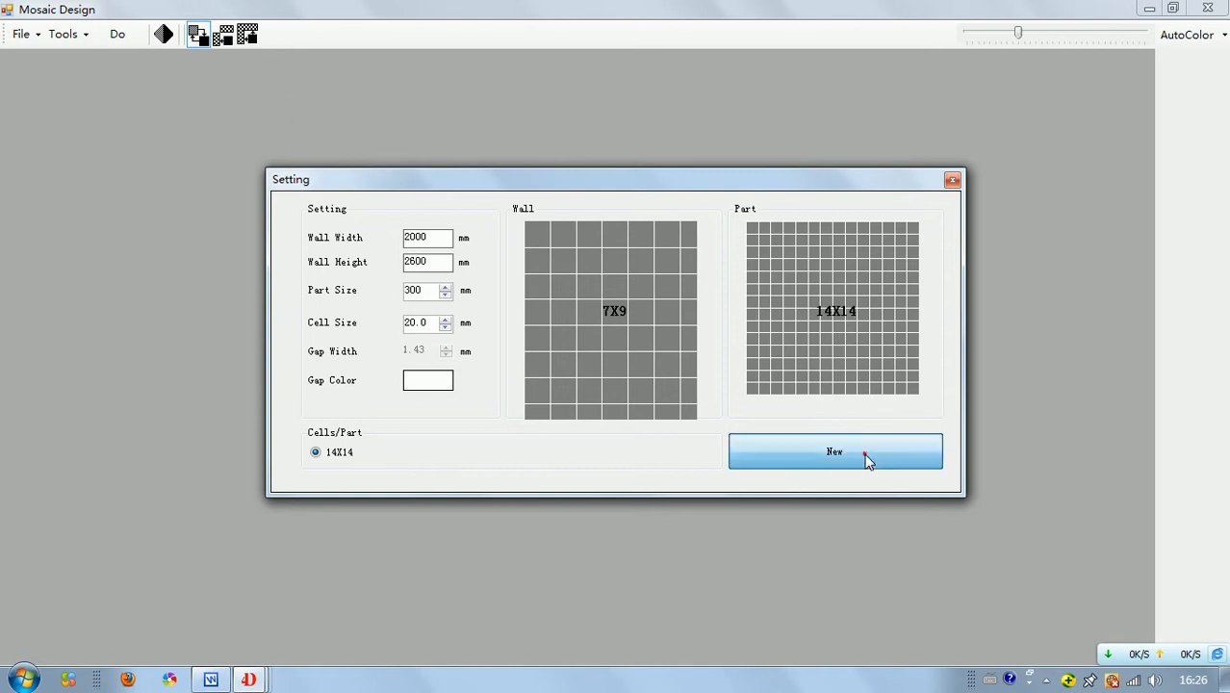
pyautogui.click(866, 460)
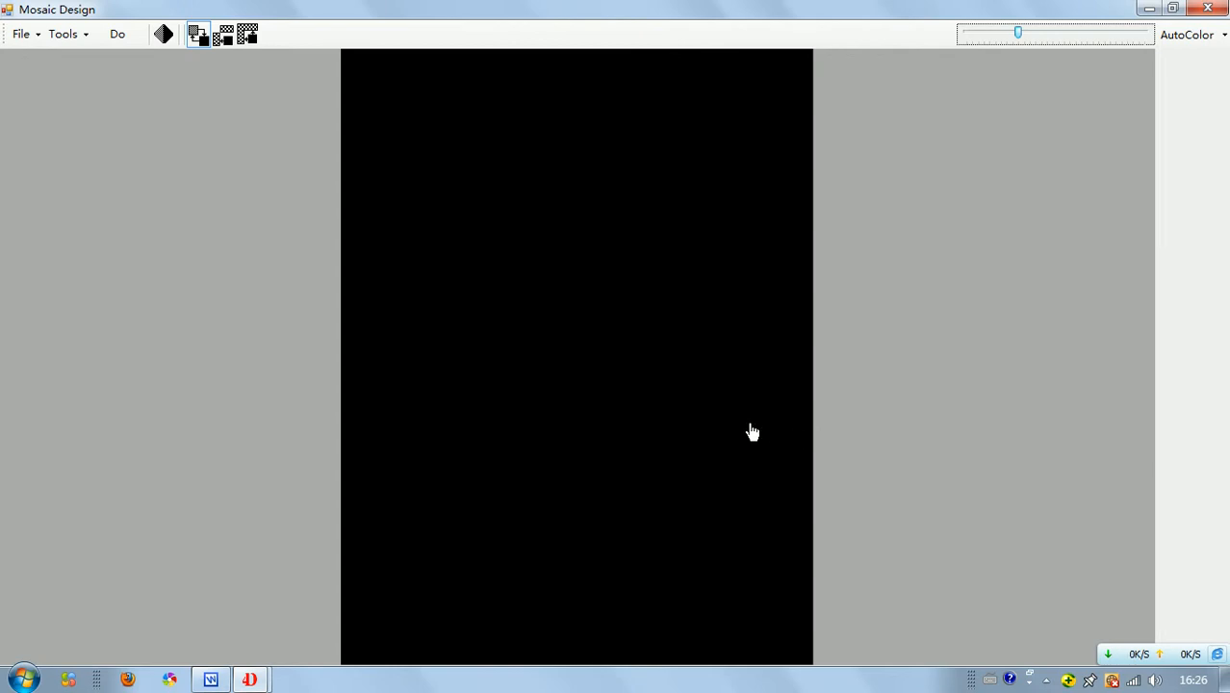
# Step: Add a new map group named "particles" and make it the active group
pyautogui.click(1194, 38)
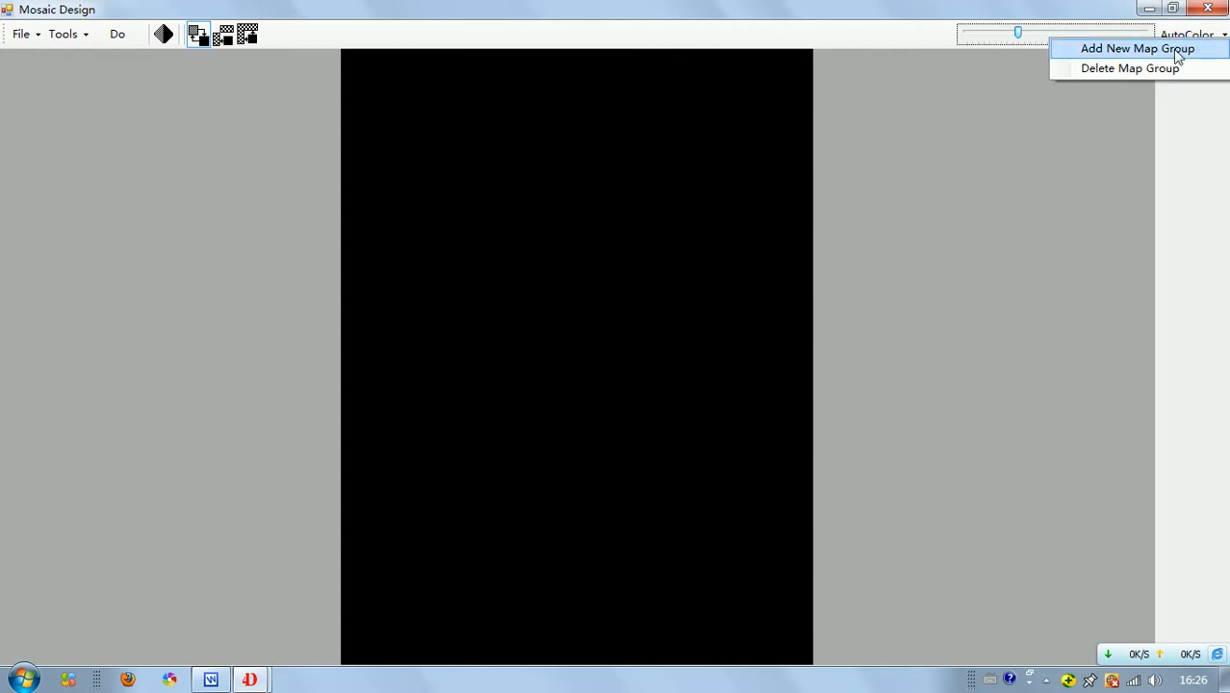
pyautogui.click(1176, 50)
pyautogui.click(1145, 119)
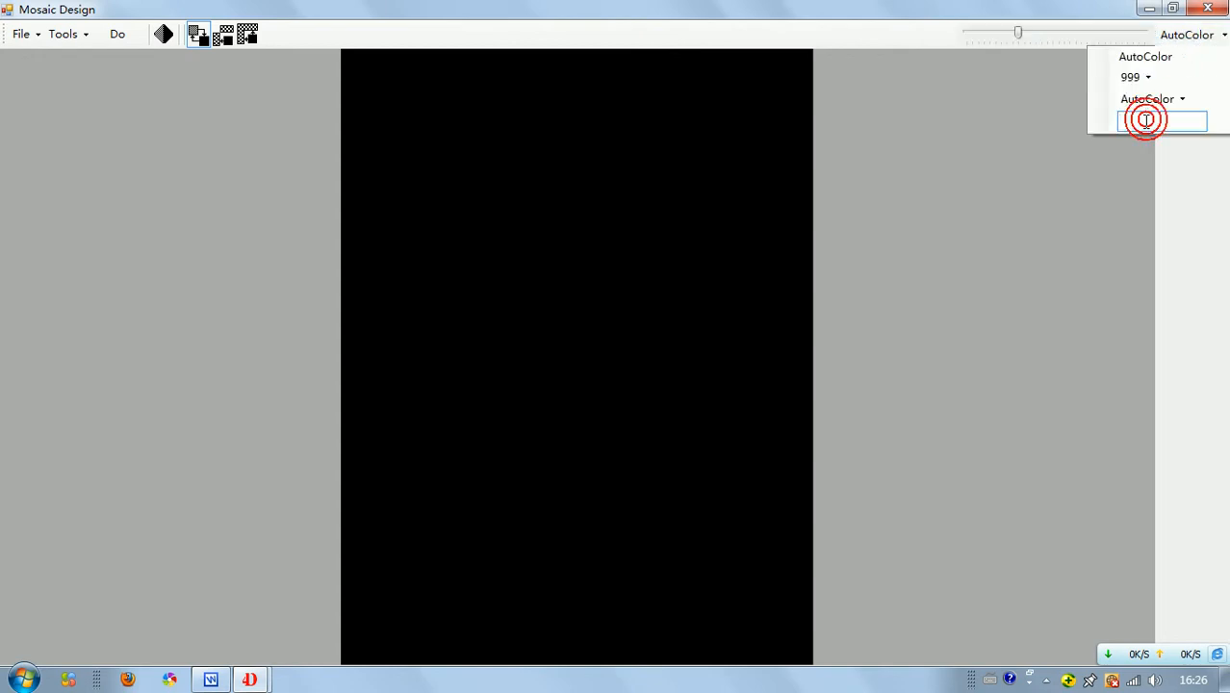
pyautogui.write('P')
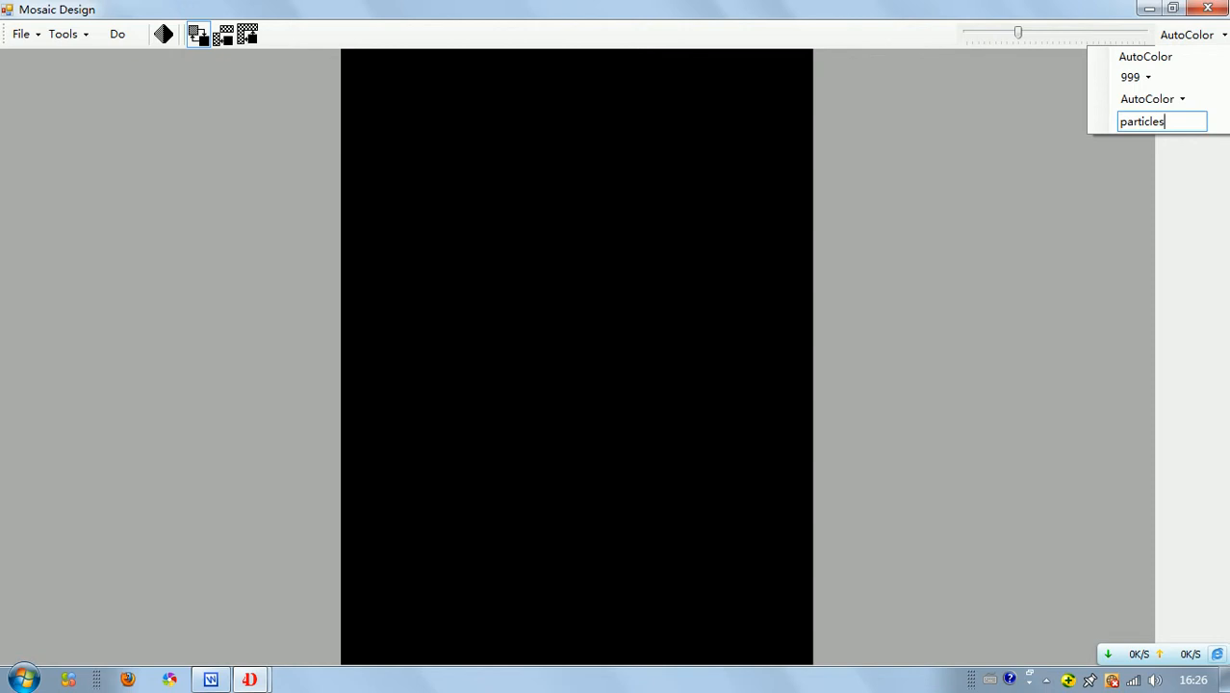
pyautogui.click(1195, 120)
pyautogui.click(1222, 117)
pyautogui.moveTo(1218, 118); pyautogui.dragTo(1111, 128)
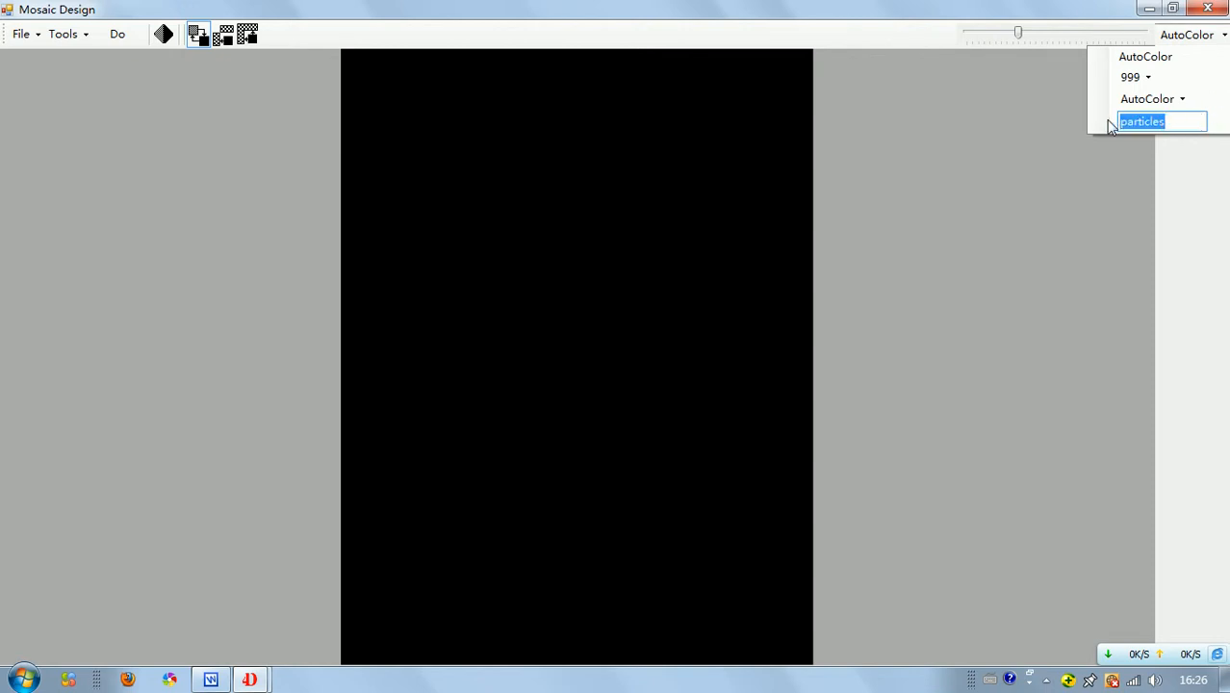
pyautogui.click(1198, 37)
pyautogui.click(1200, 36)
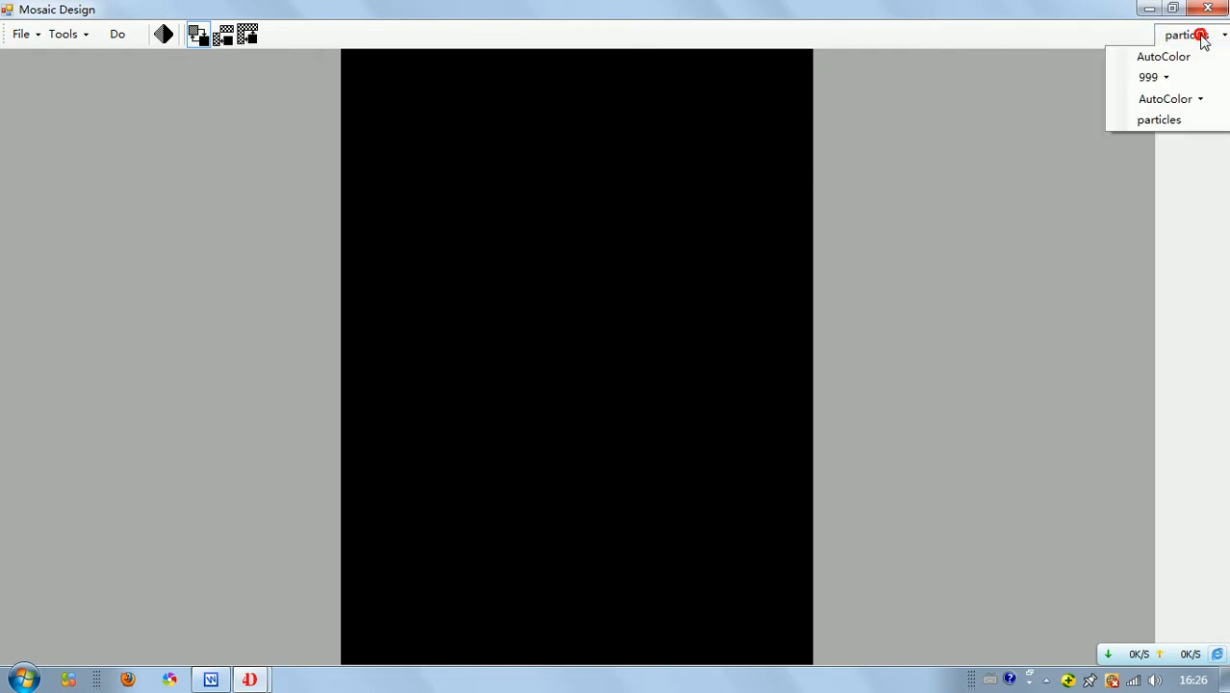
pyautogui.click(1155, 126)
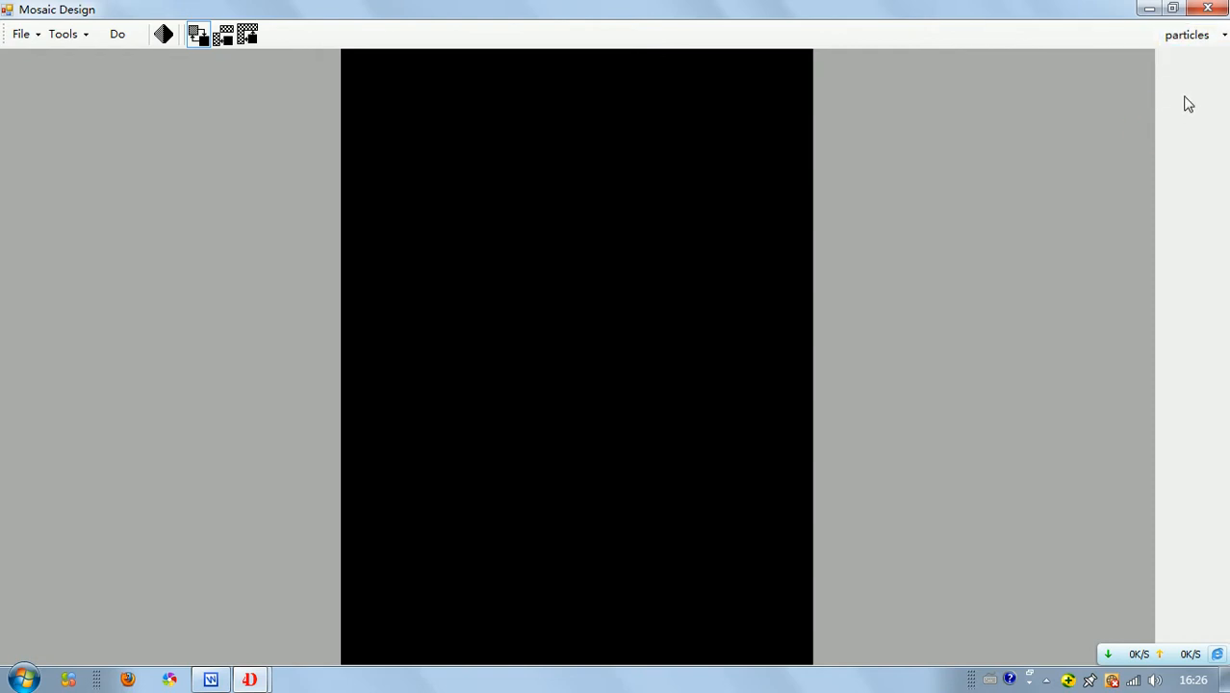
# Step: Add the map images 01 to 11 from the desktop folder 素材 > 马赛克 > 颗粒 to the particles group
pyautogui.rightClick(1189, 89)
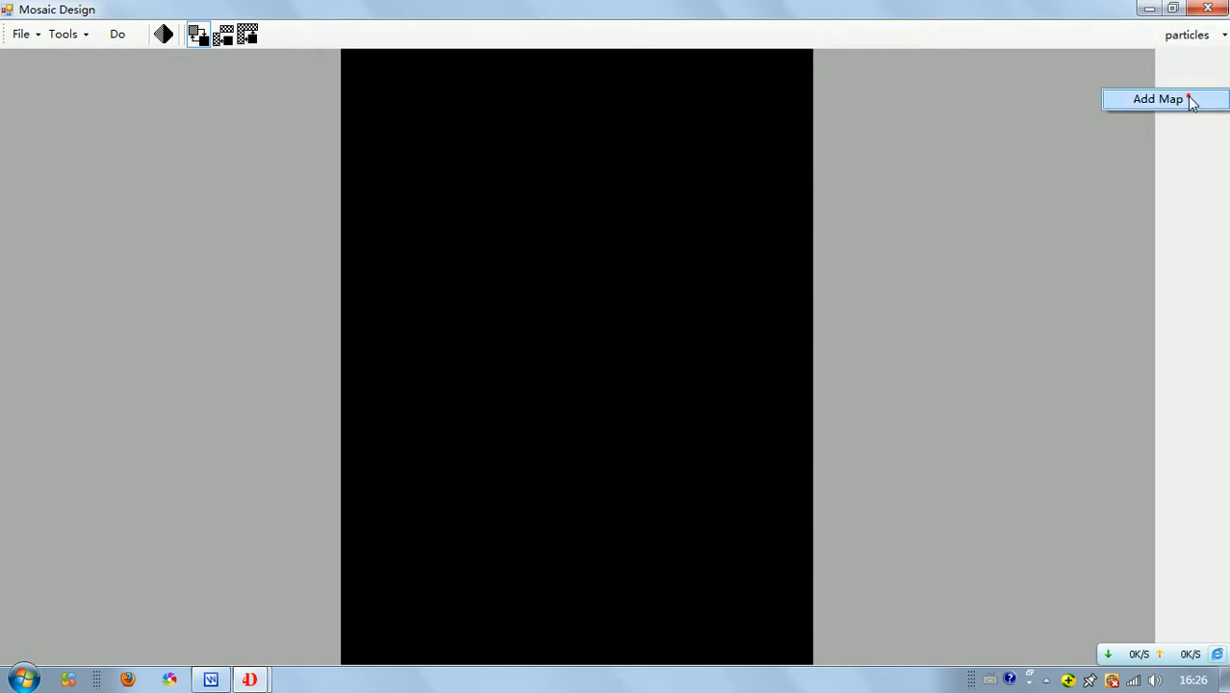
pyautogui.click(1190, 98)
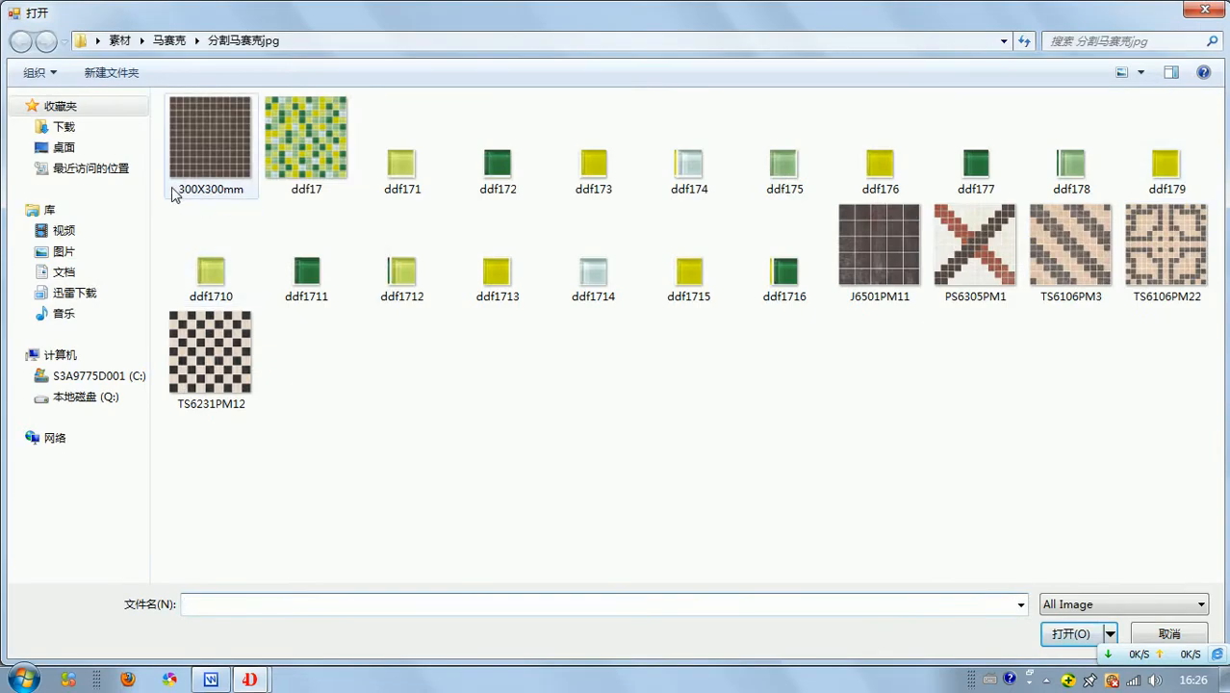
pyautogui.click(89, 147)
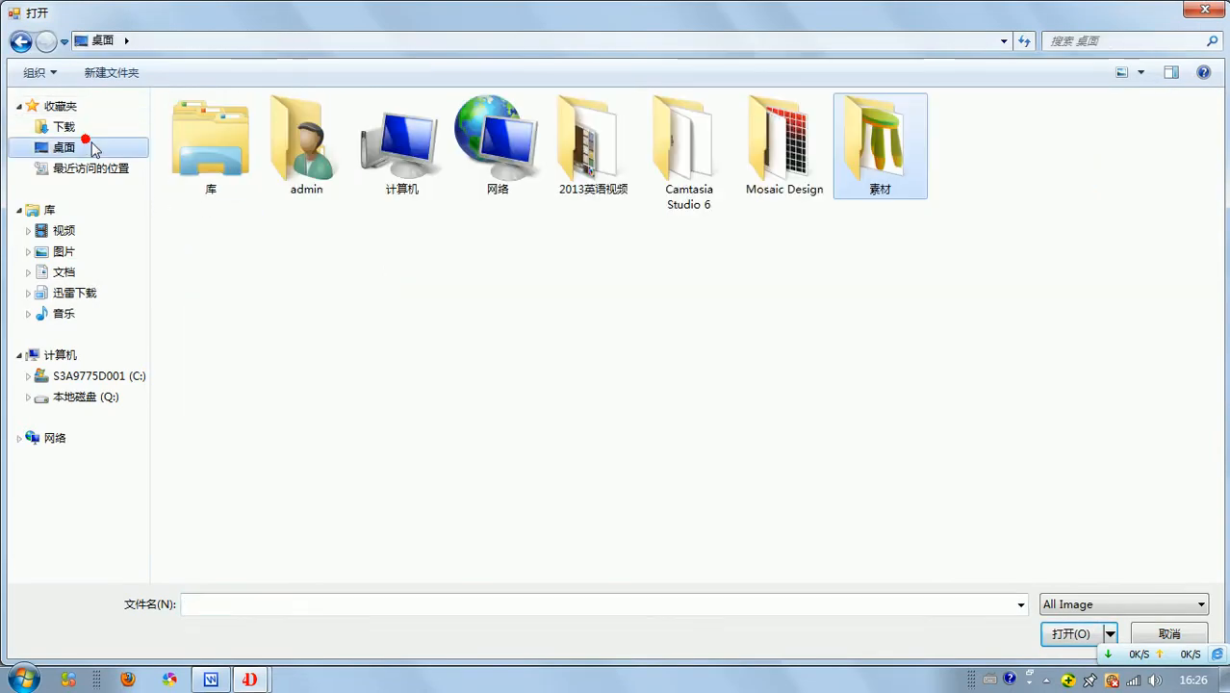
pyautogui.doubleClick(839, 145)
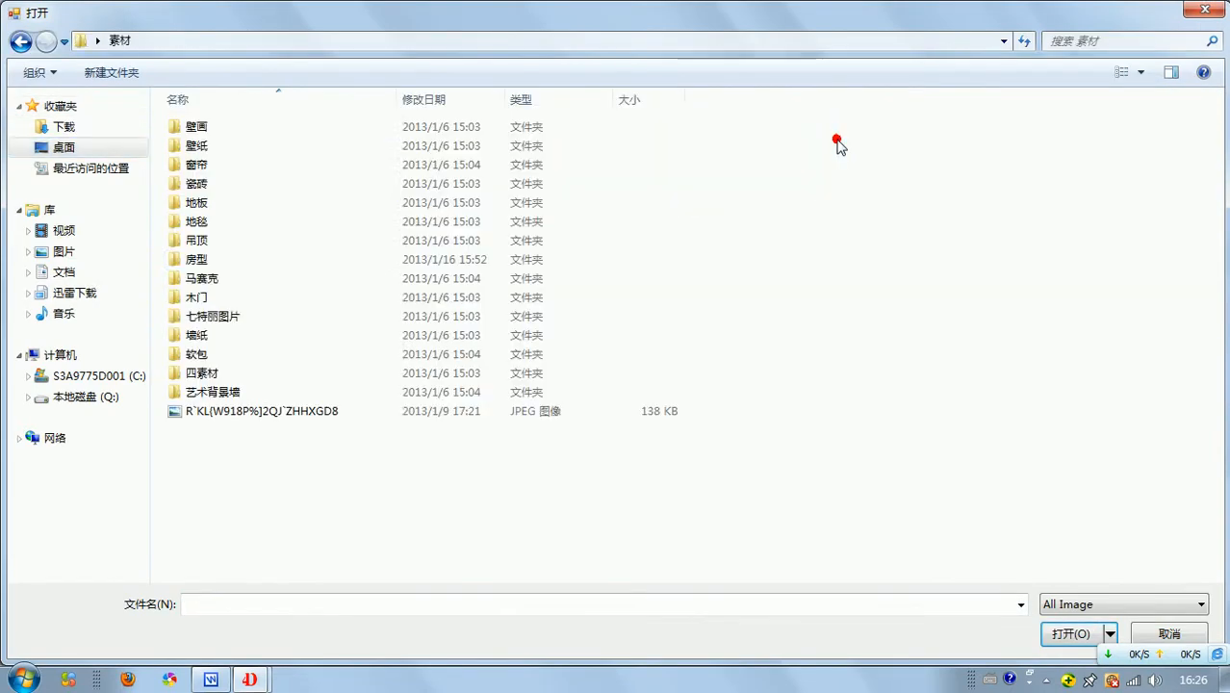
pyautogui.doubleClick(285, 278)
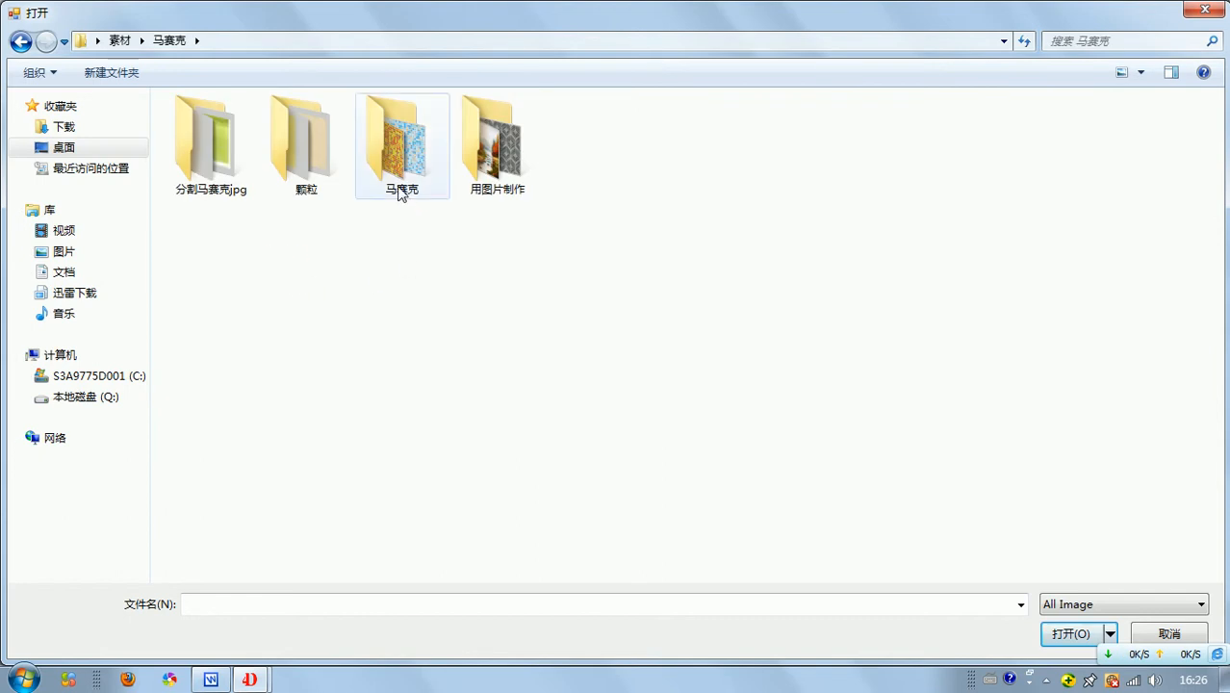
pyautogui.doubleClick(308, 135)
pyautogui.click(1205, 141)
pyautogui.moveTo(1205, 141); pyautogui.dragTo(206, 160)
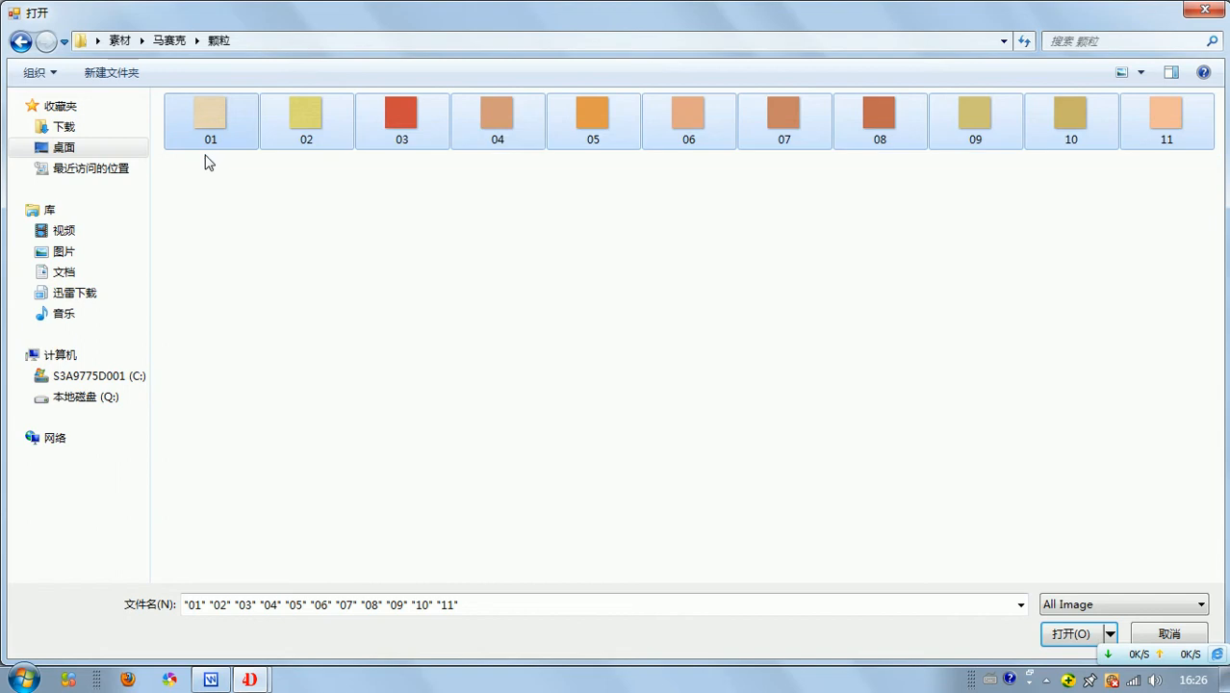
pyautogui.click(1072, 634)
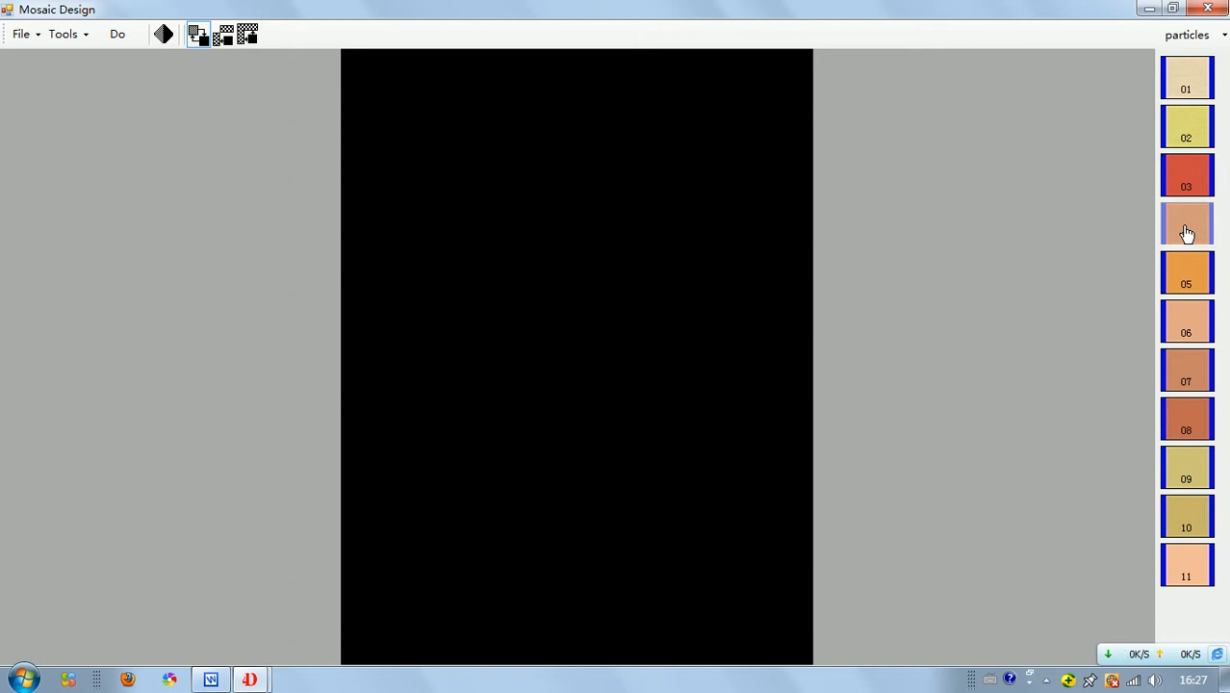
pyautogui.click(1184, 36)
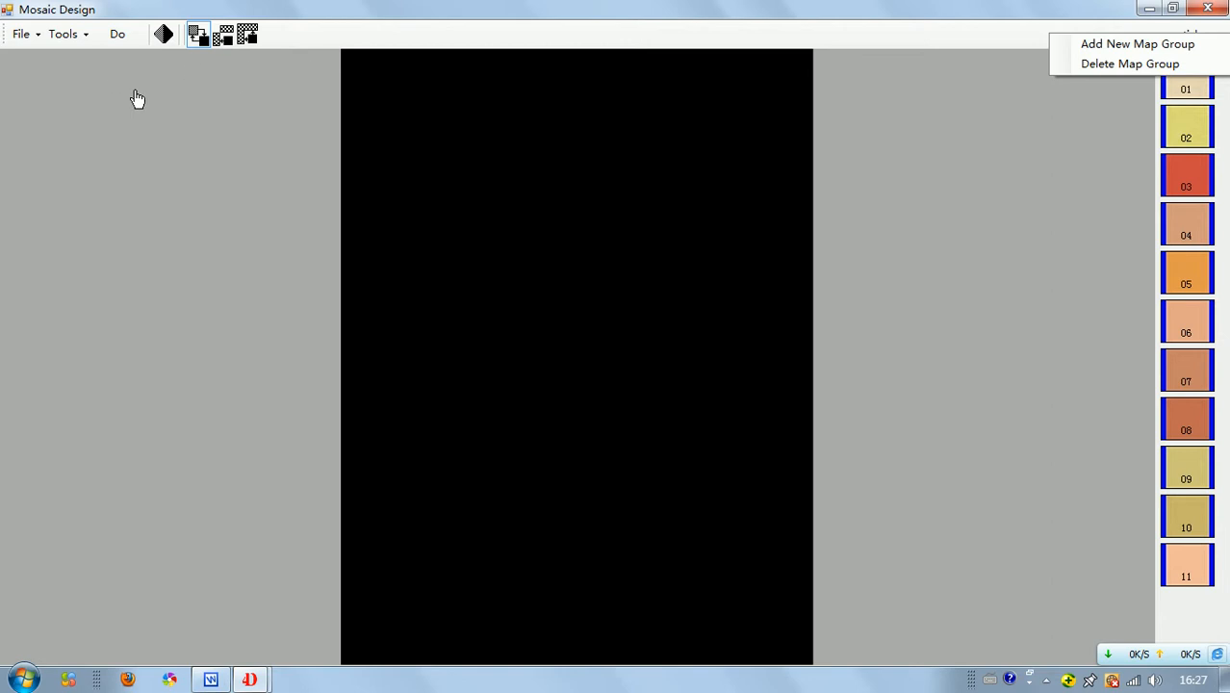
# Step: Load image 3222 from the desktop folder 素材 > 马赛克 > 用图片制作 onto the wall with From Image
pyautogui.click(87, 34)
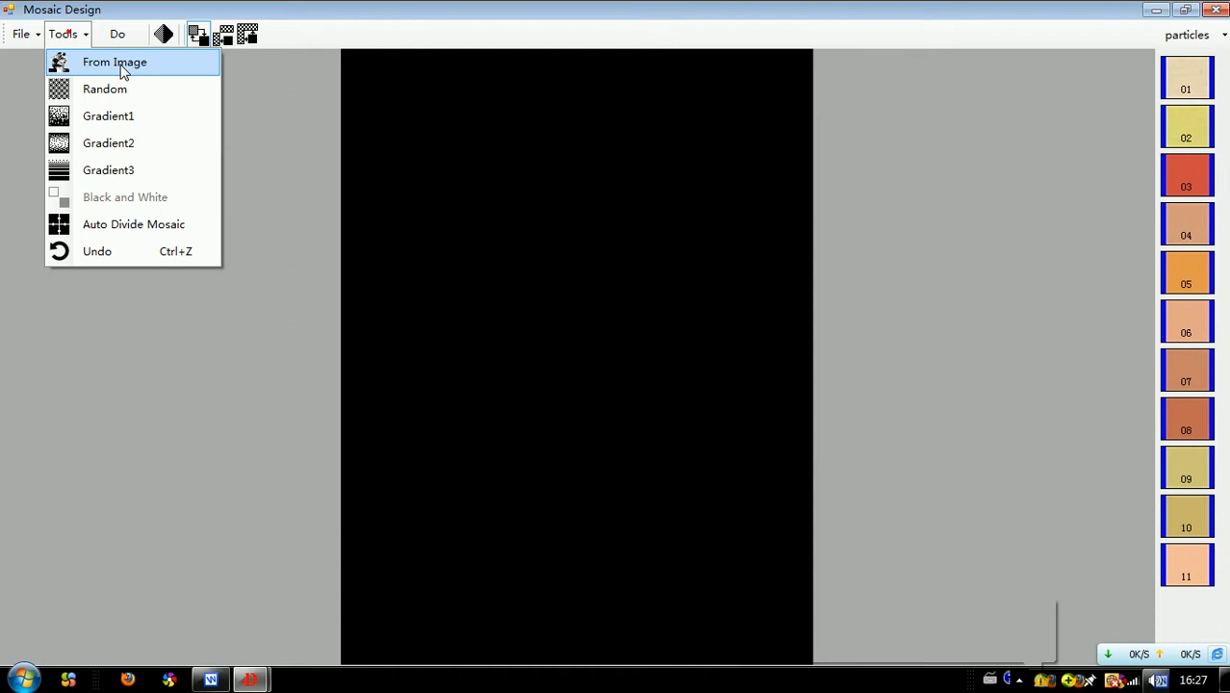
pyautogui.click(122, 66)
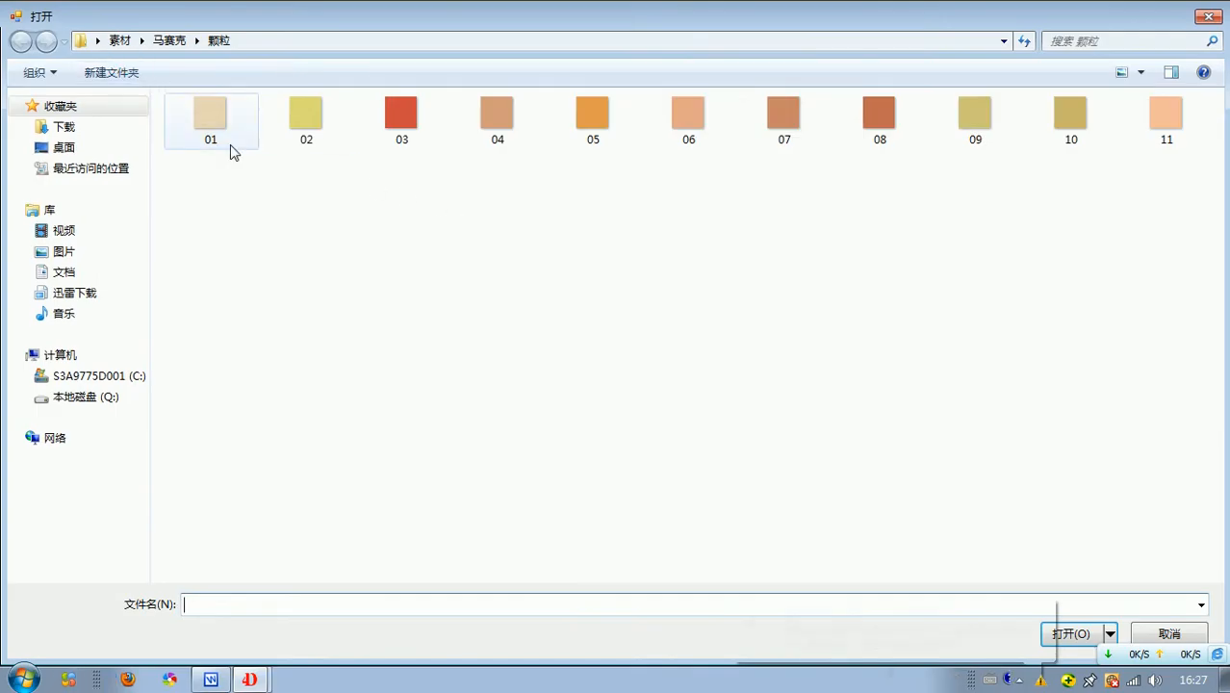
pyautogui.click(84, 150)
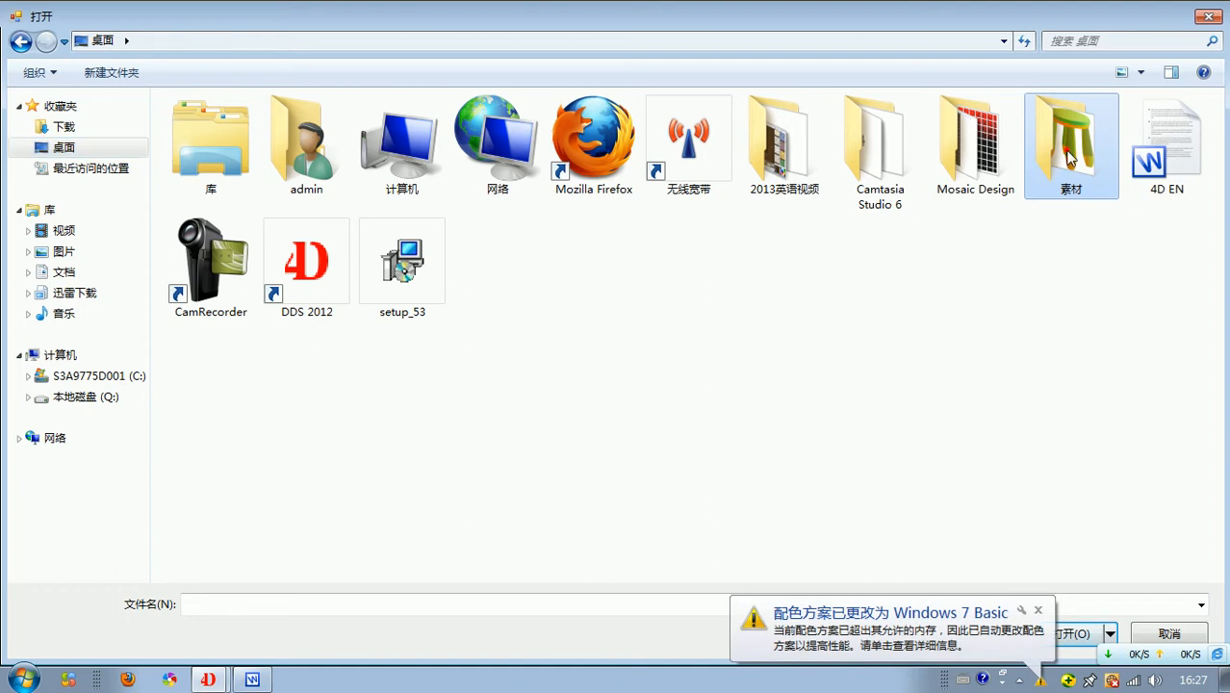
pyautogui.doubleClick(1106, 176)
pyautogui.doubleClick(301, 284)
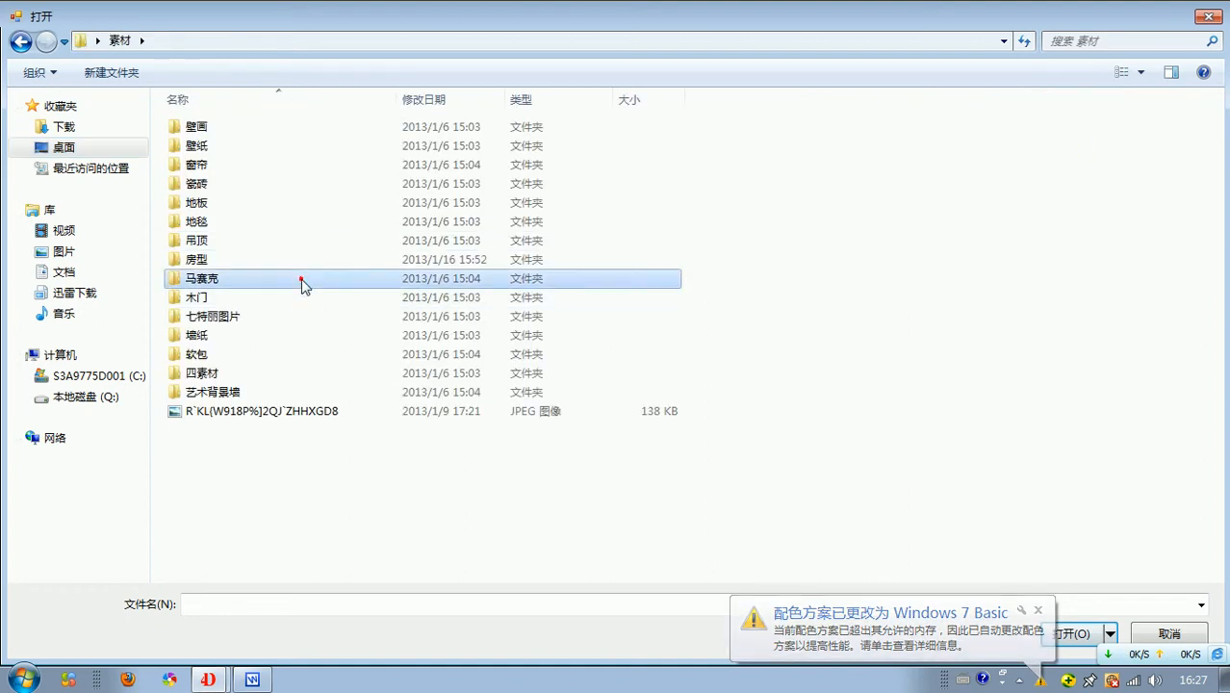
pyautogui.doubleClick(509, 159)
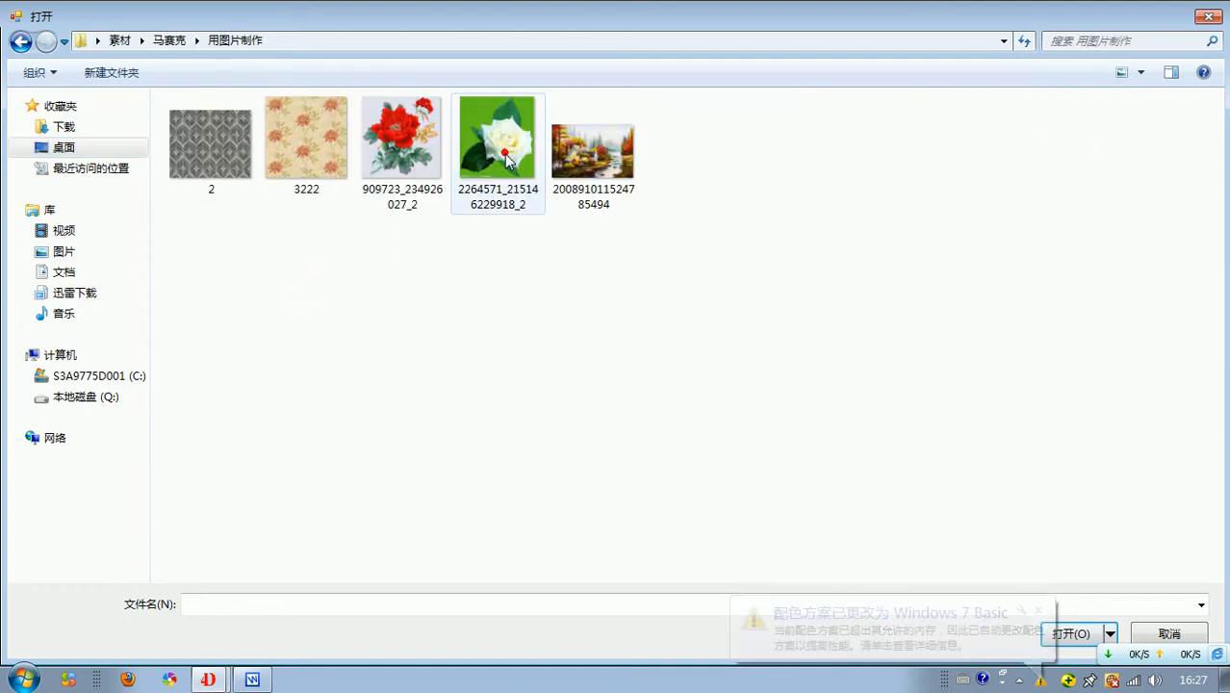
pyautogui.click(311, 140)
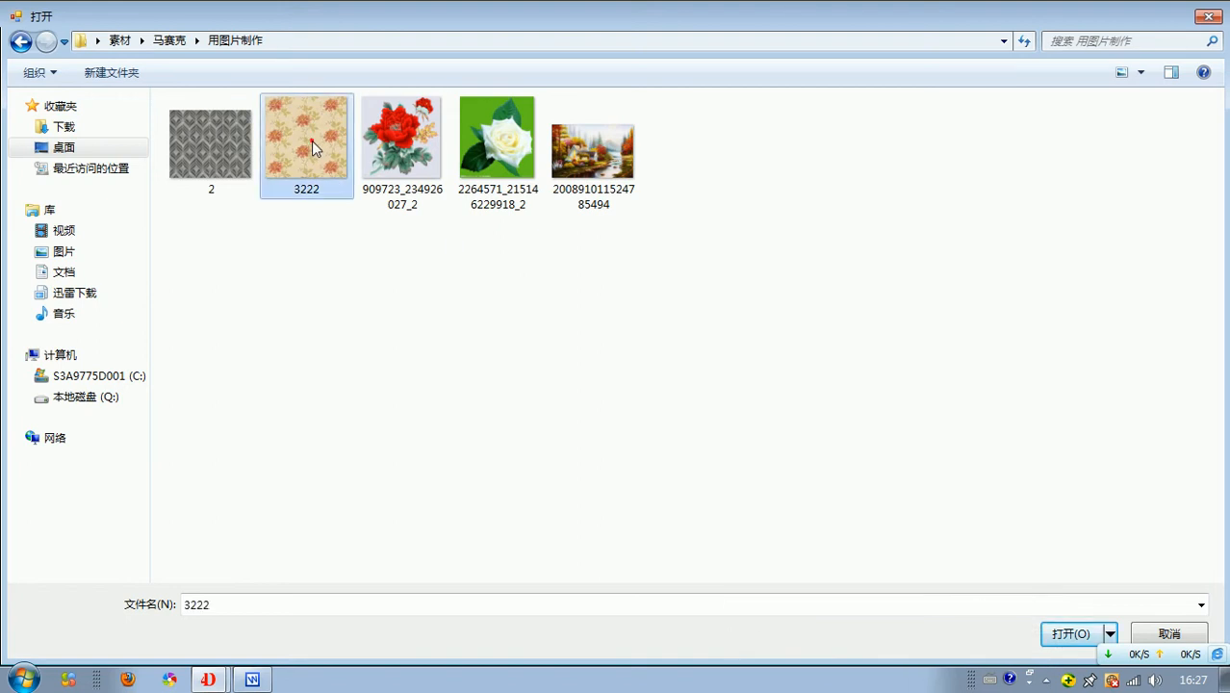
pyautogui.click(1072, 634)
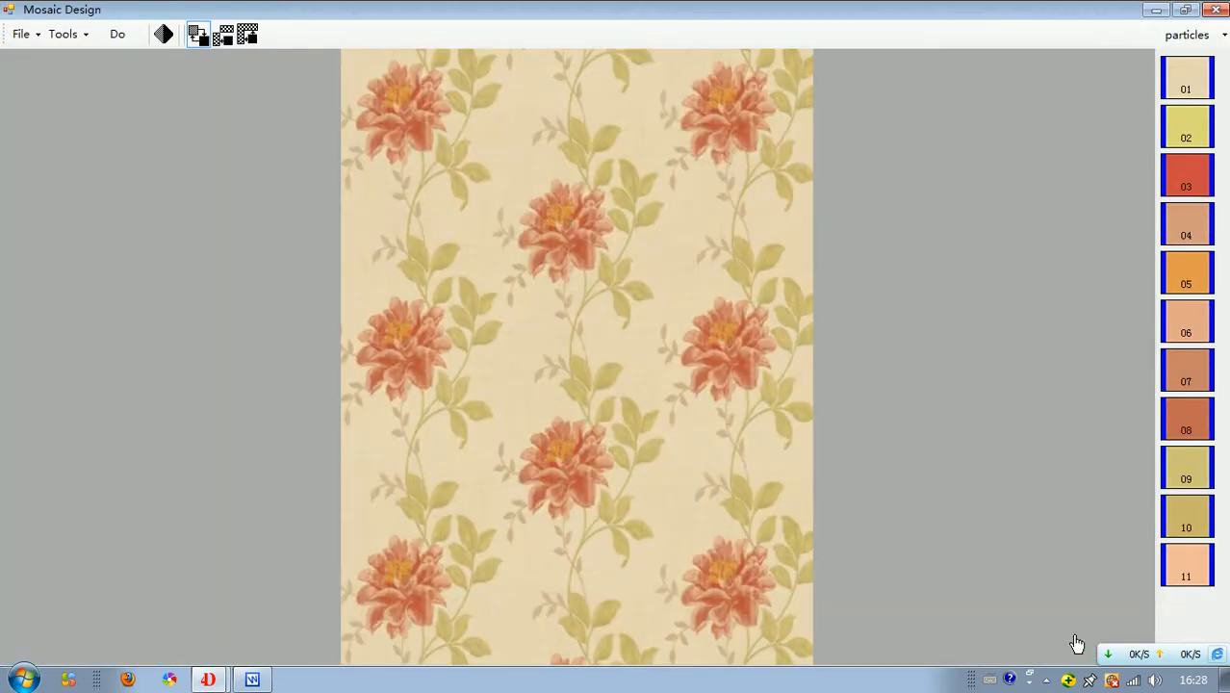
# Step: Convert the floral image into a mosaic using the AutoColor group with its slider value raised slightly
pyautogui.click(195, 39)
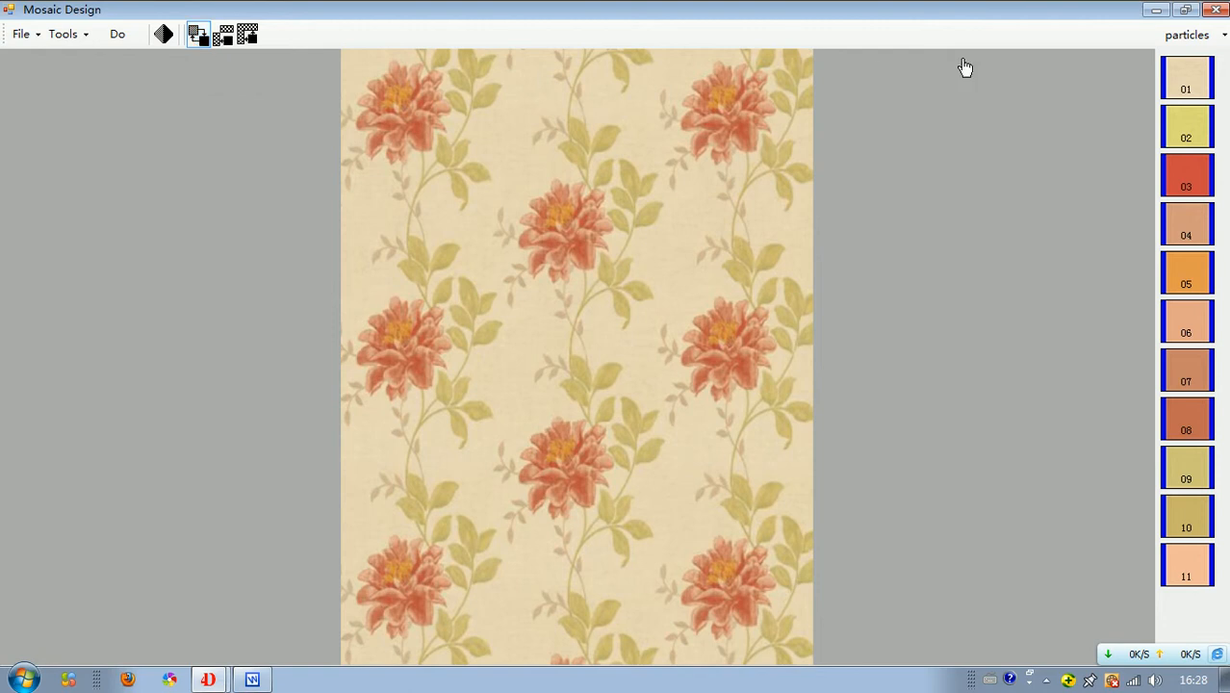
pyautogui.click(1187, 35)
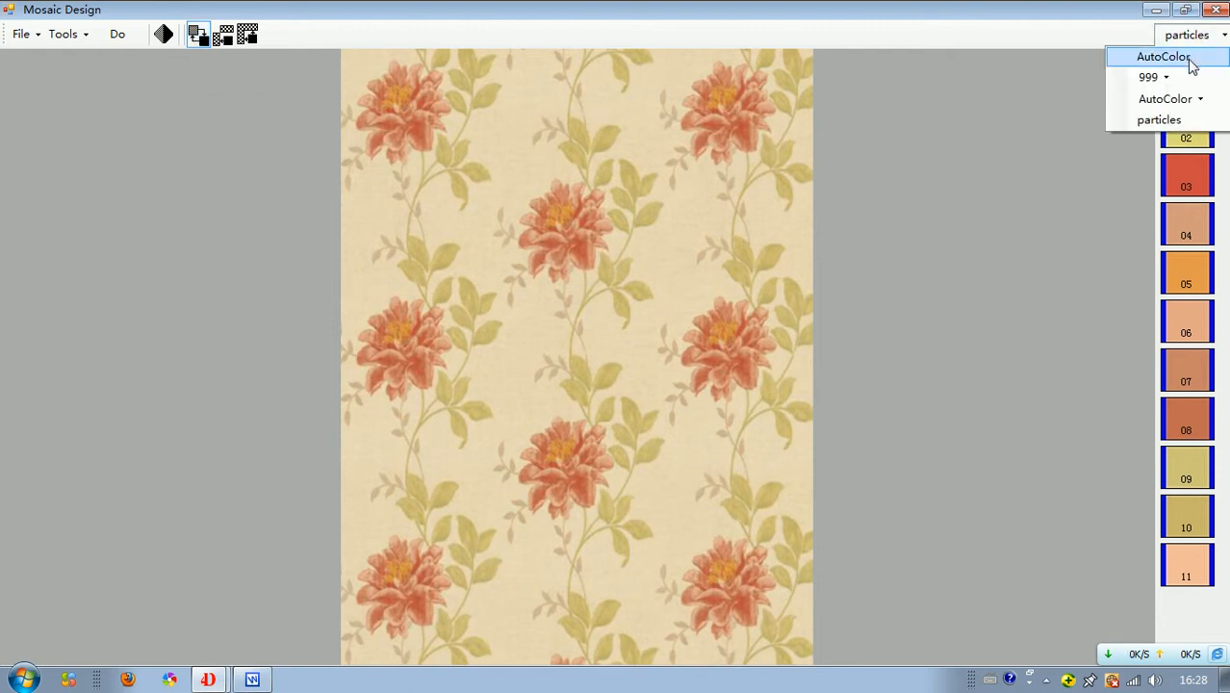
pyautogui.click(1191, 60)
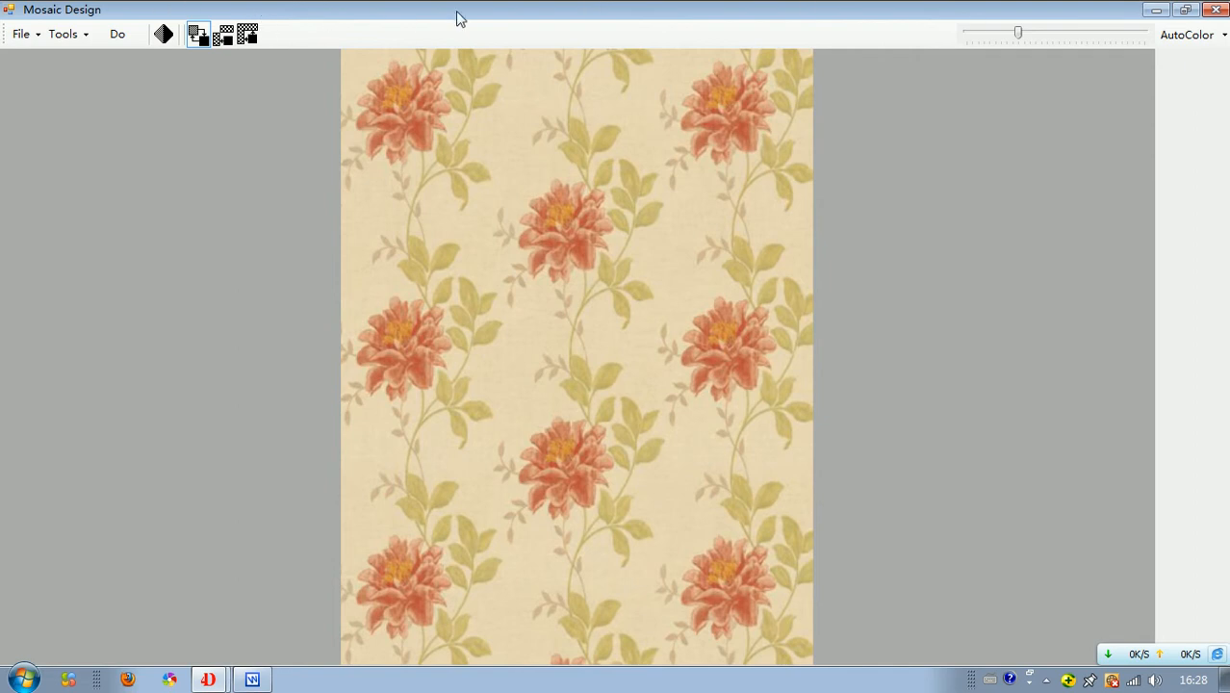
pyautogui.moveTo(1020, 41); pyautogui.dragTo(1036, 39)
pyautogui.click(109, 36)
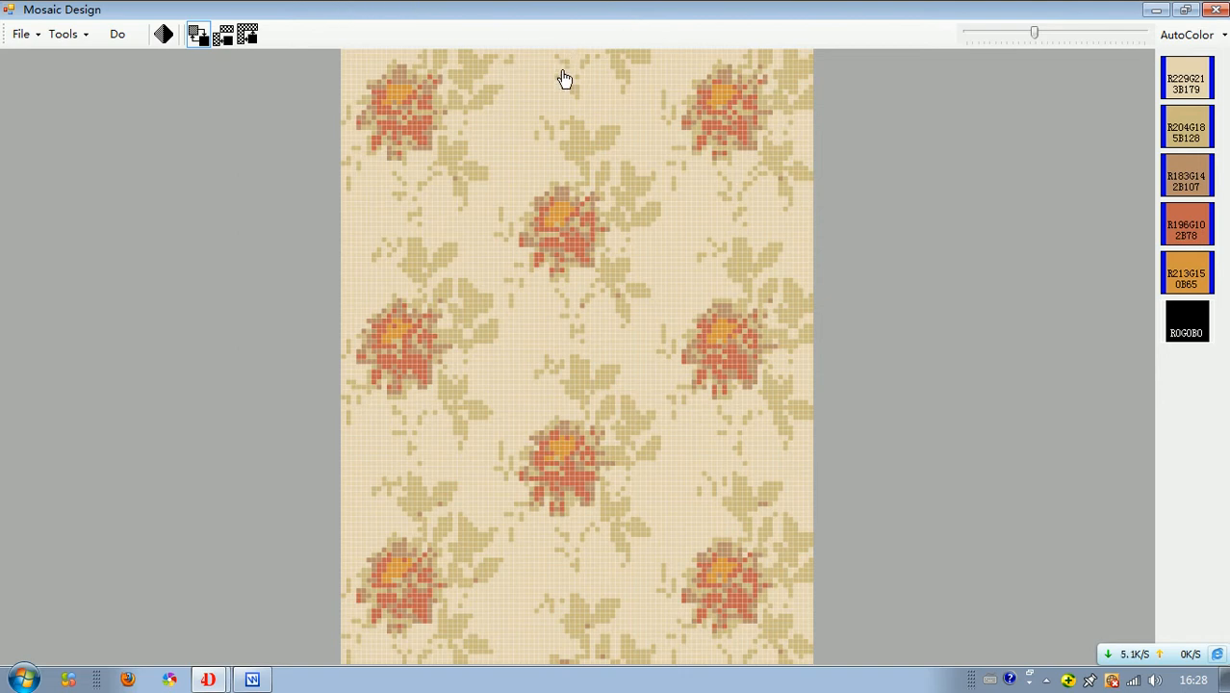
pyautogui.click(637, 170)
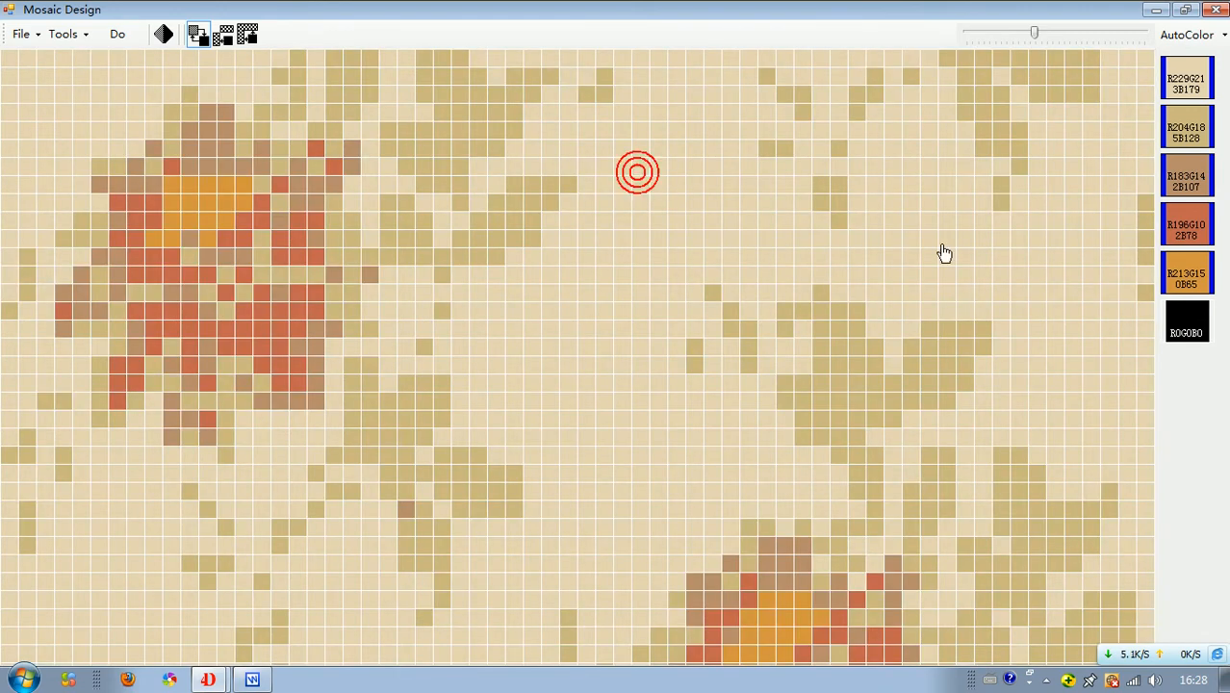
pyautogui.click(727, 209)
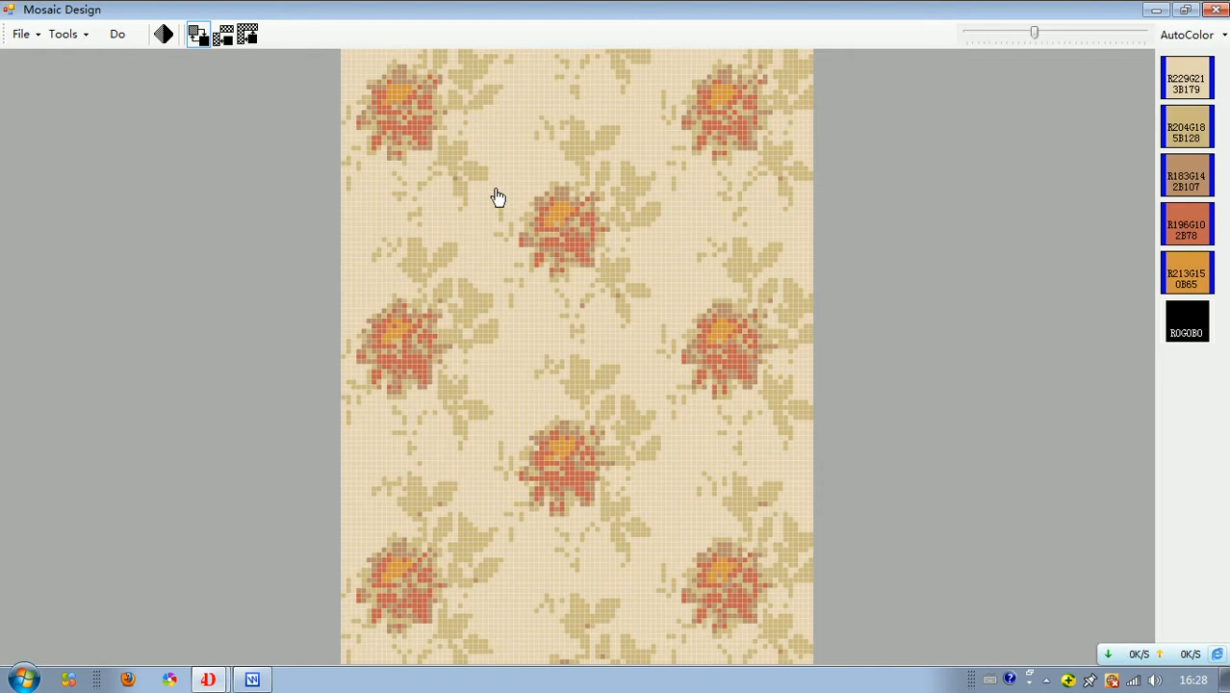
# Step: Use Replace Single to place color R204G185B128 on one tile of the flower in the wall's upper-right corner
pyautogui.click(163, 36)
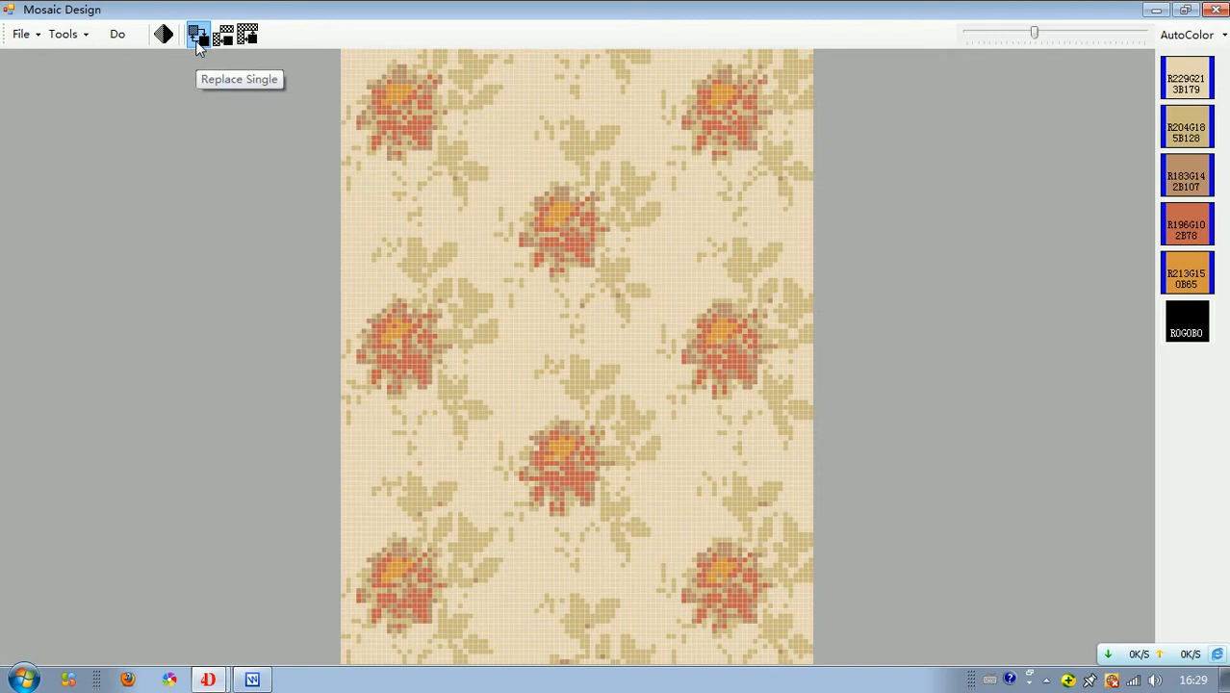
pyautogui.click(198, 44)
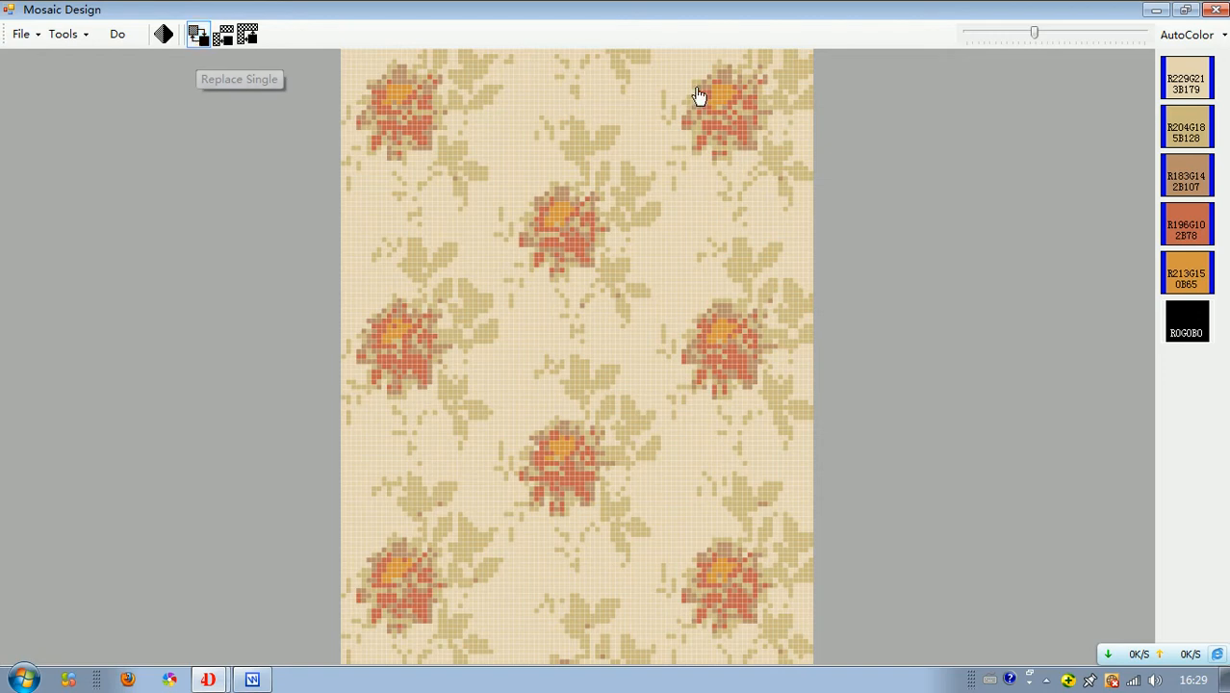
pyautogui.click(1193, 128)
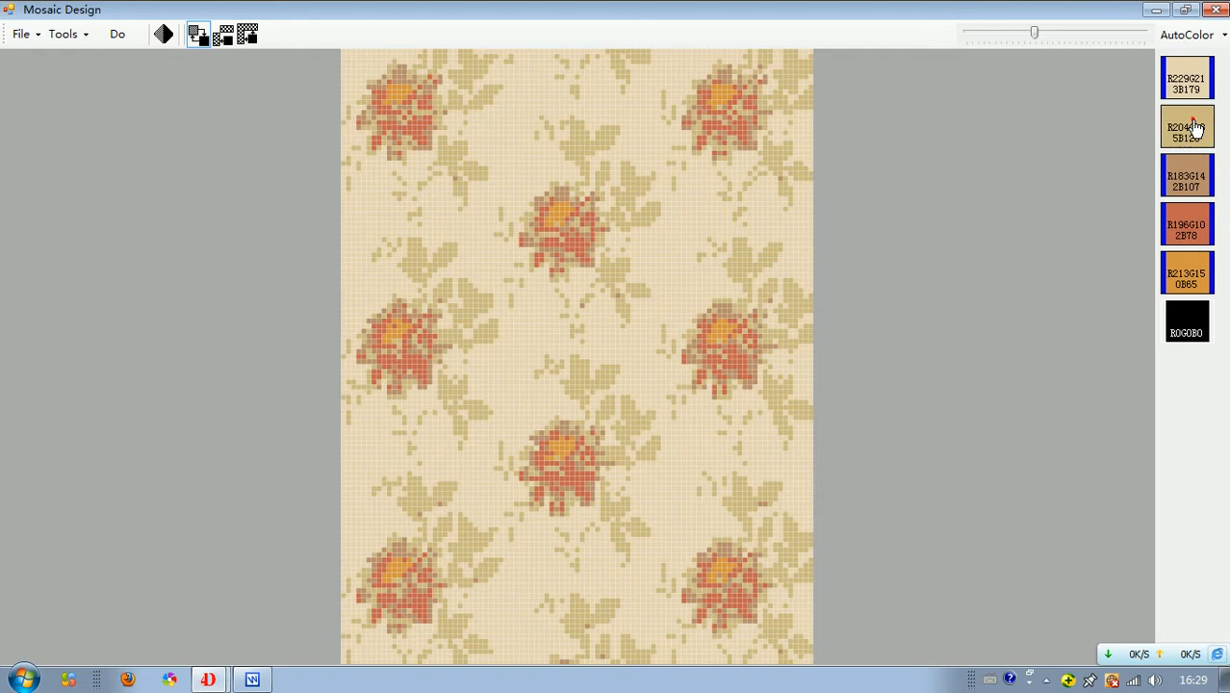
pyautogui.click(723, 106)
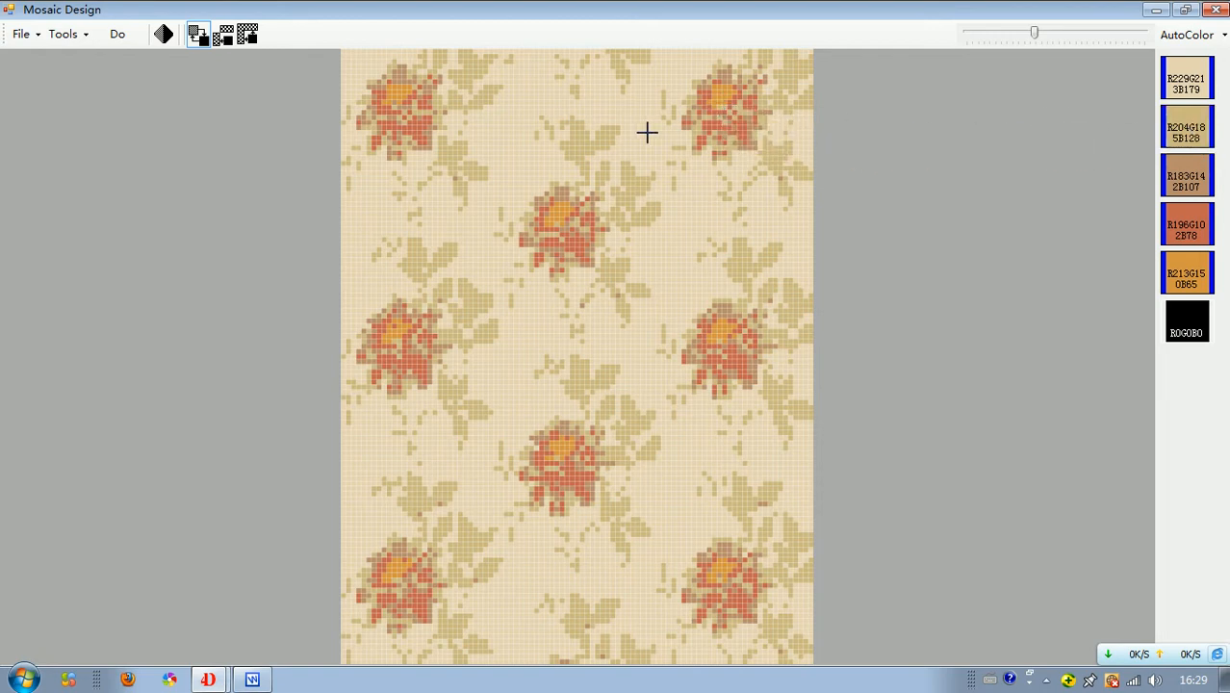
# Step: Use Replace Area at 100% to recolor the orange center of the upper-right flower with R204G185B128
pyautogui.click(224, 43)
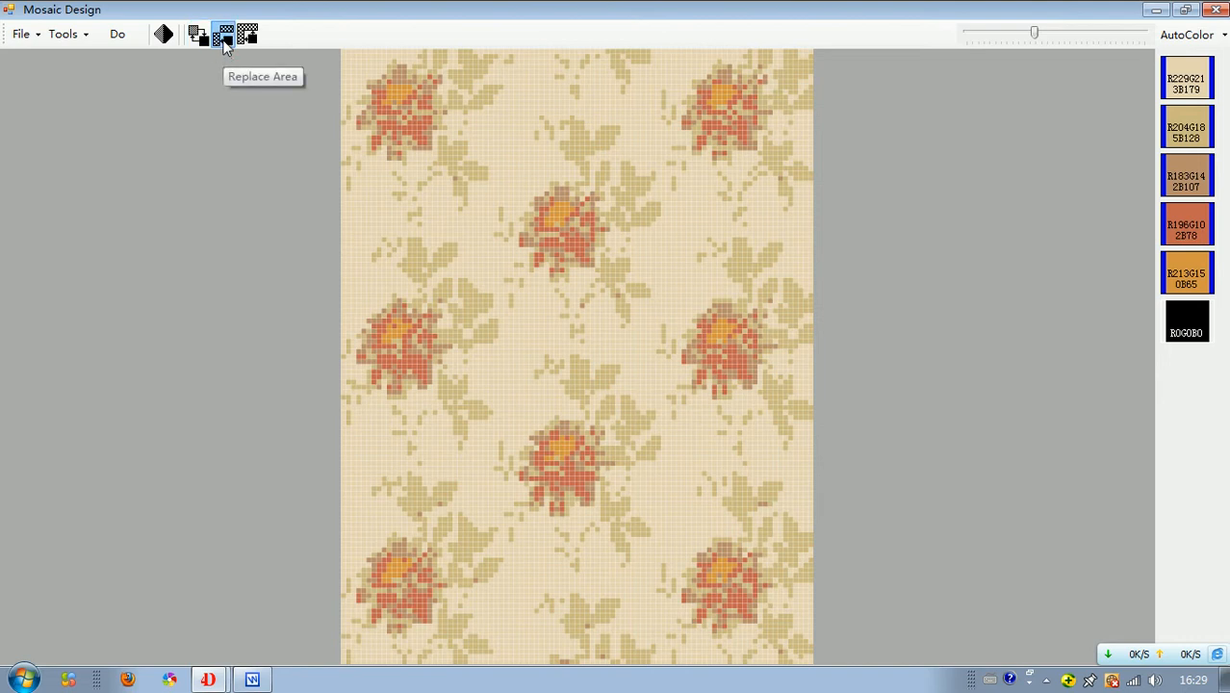
pyautogui.moveTo(1185, 133); pyautogui.dragTo(714, 109)
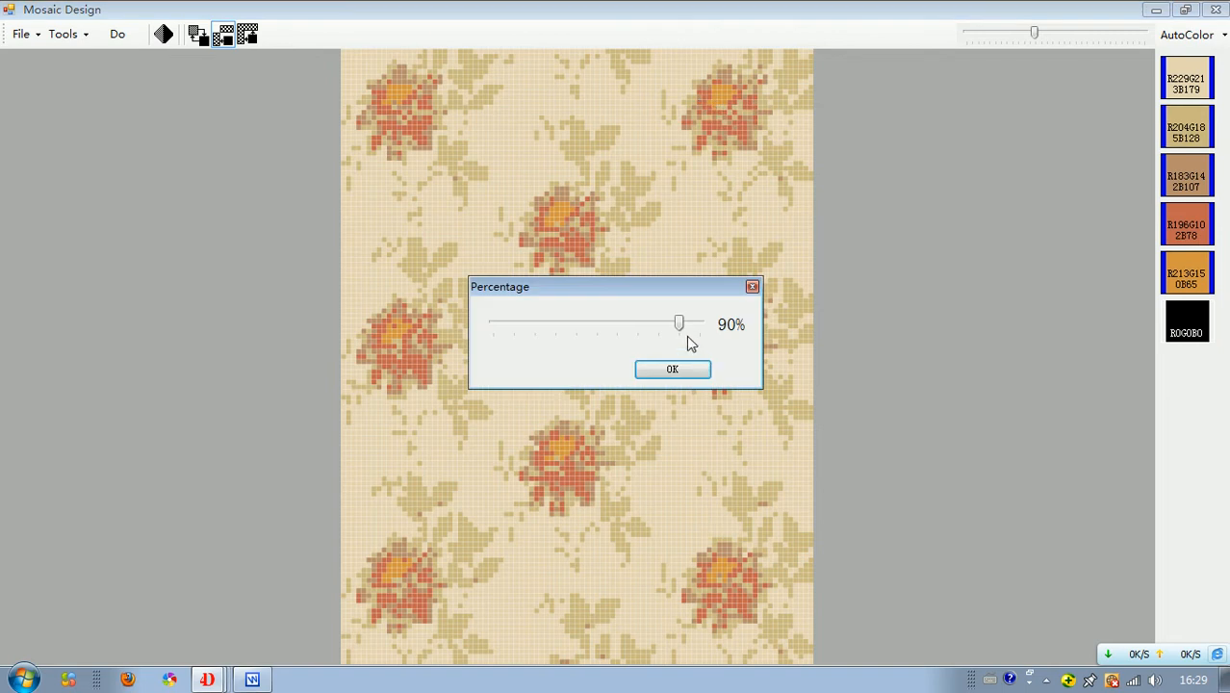
pyautogui.moveTo(682, 330); pyautogui.dragTo(702, 328)
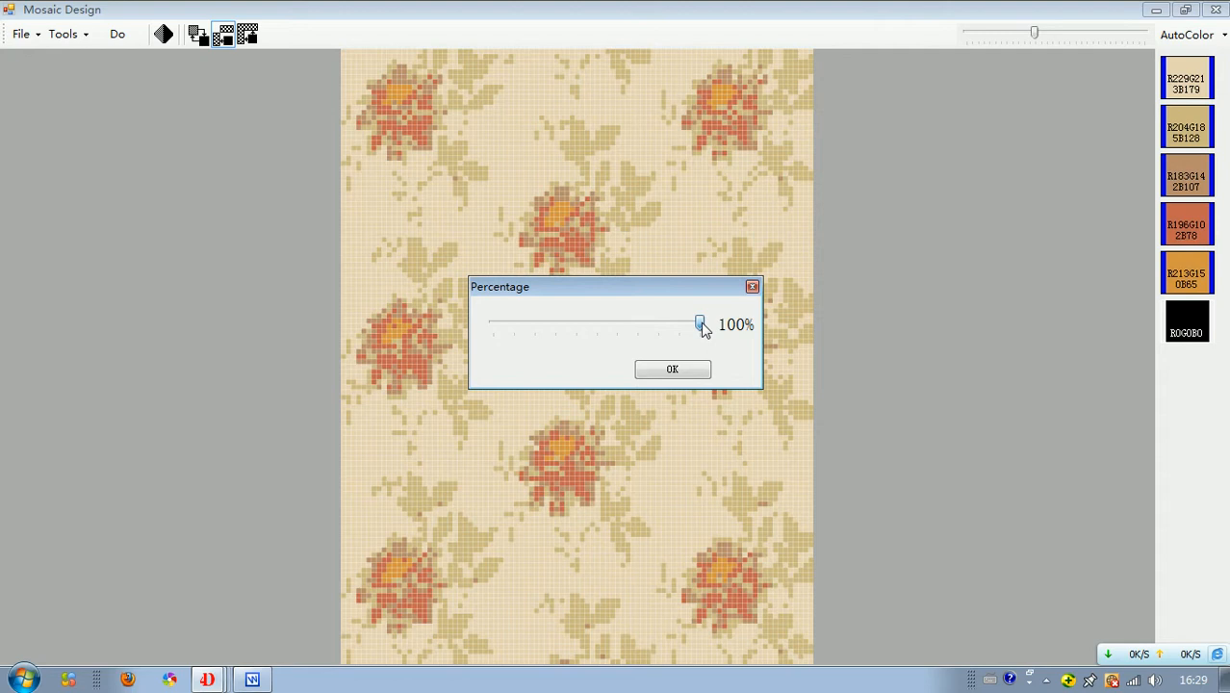
pyautogui.click(673, 371)
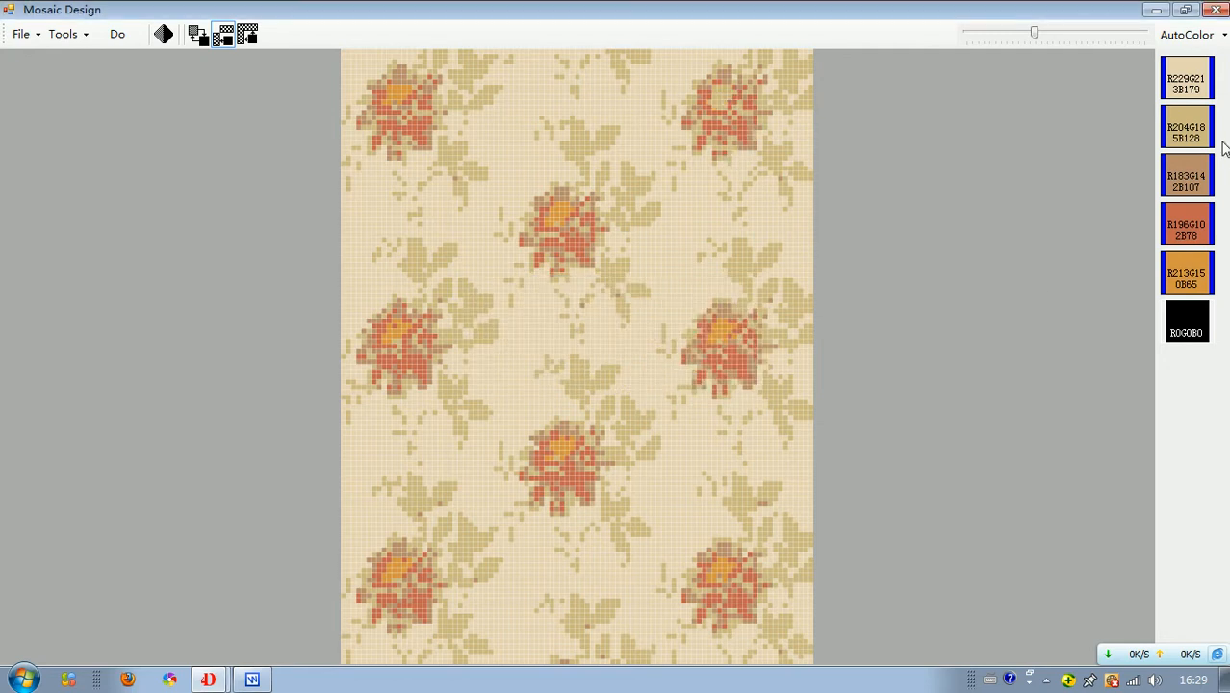
# Step: Use Replace All at 100% to turn the background tiles into R196G102B78 and all tiles of that red into R204G185B128
pyautogui.click(248, 36)
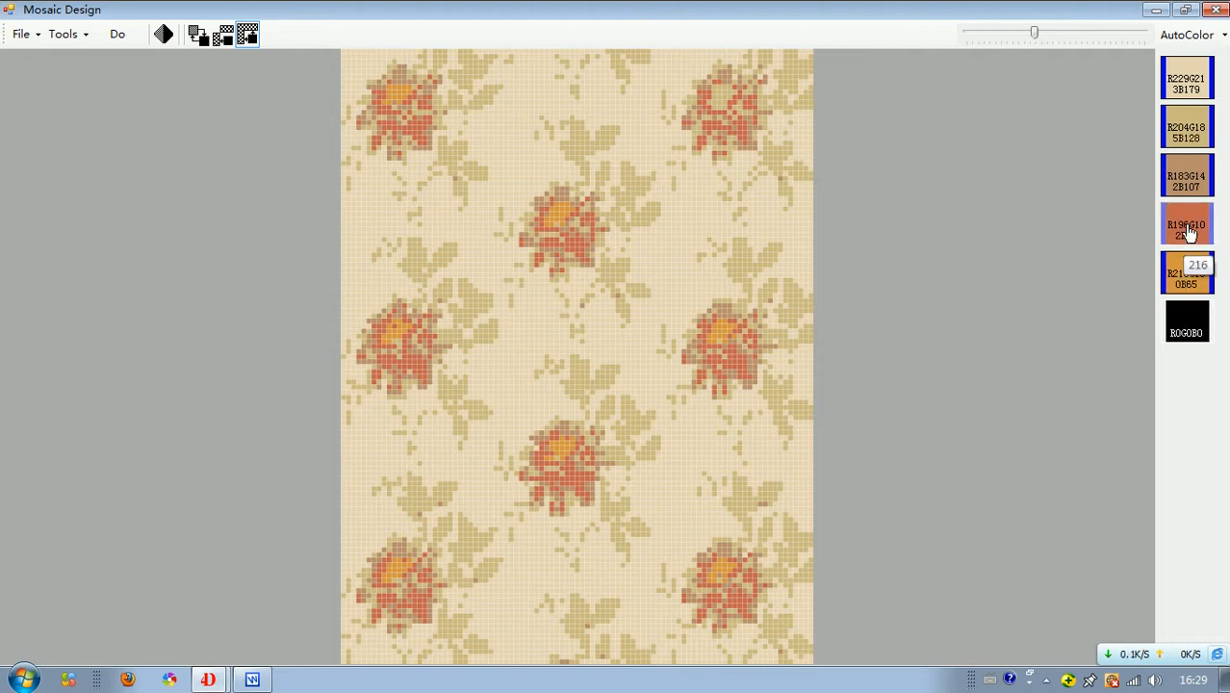
pyautogui.moveTo(1186, 225); pyautogui.dragTo(569, 127)
pyautogui.click(674, 370)
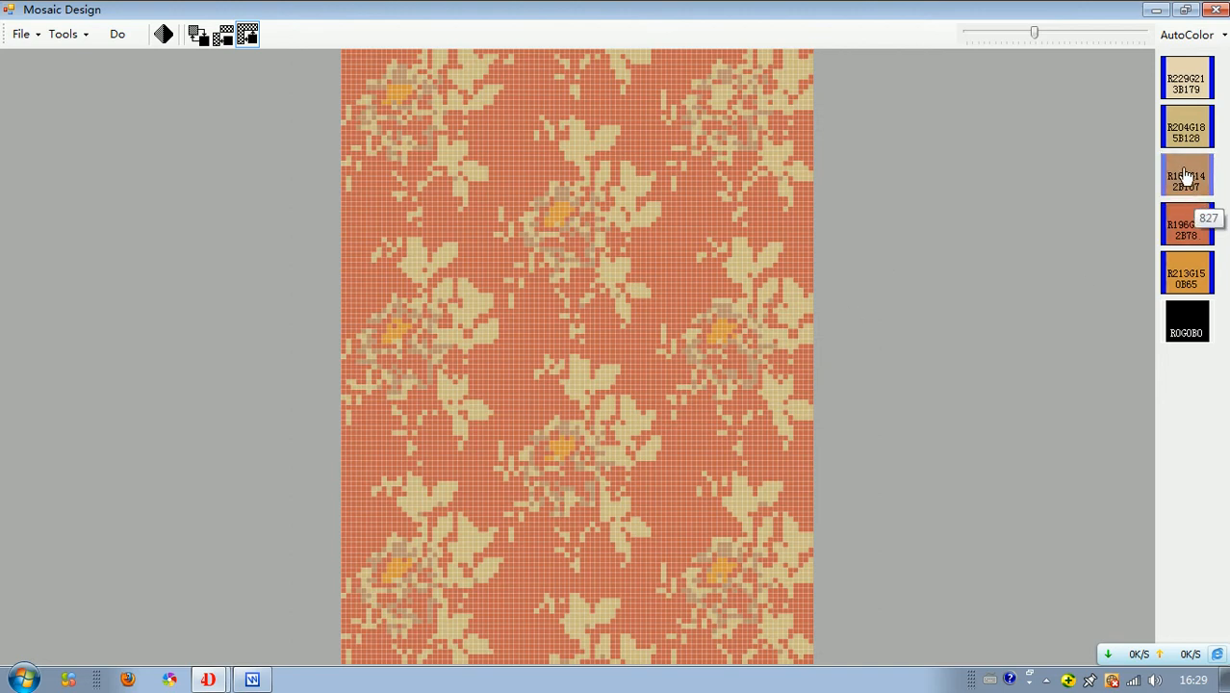
pyautogui.moveTo(1200, 121); pyautogui.dragTo(682, 223)
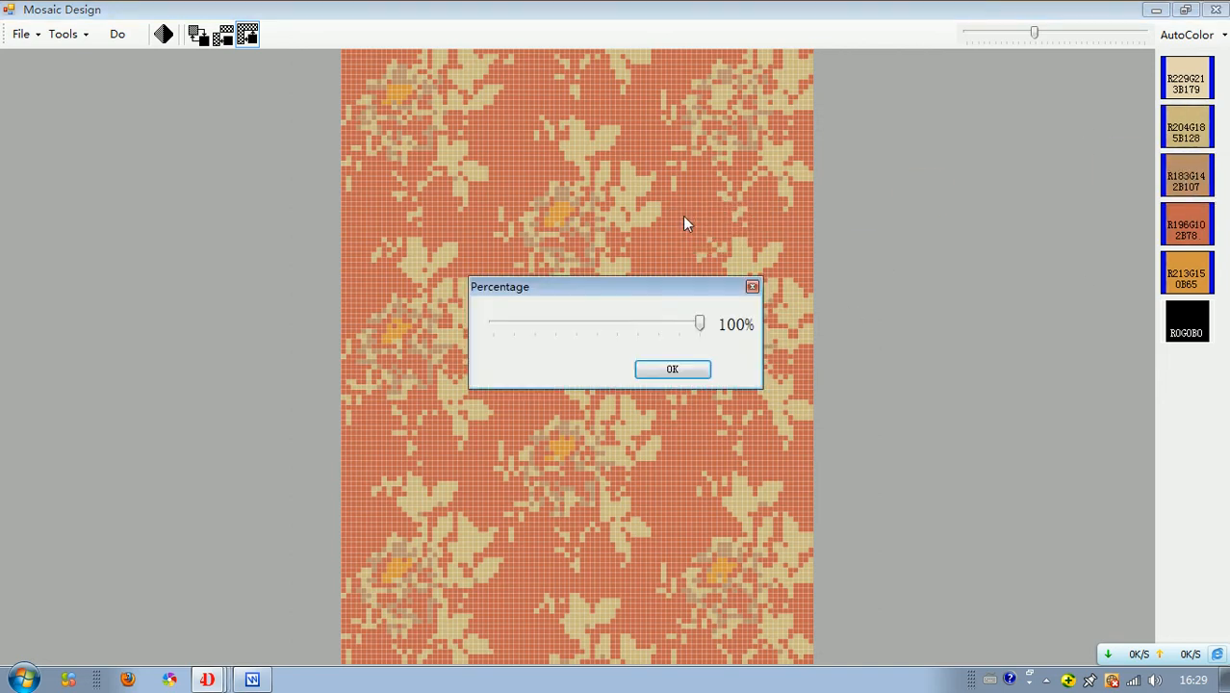
pyautogui.click(672, 370)
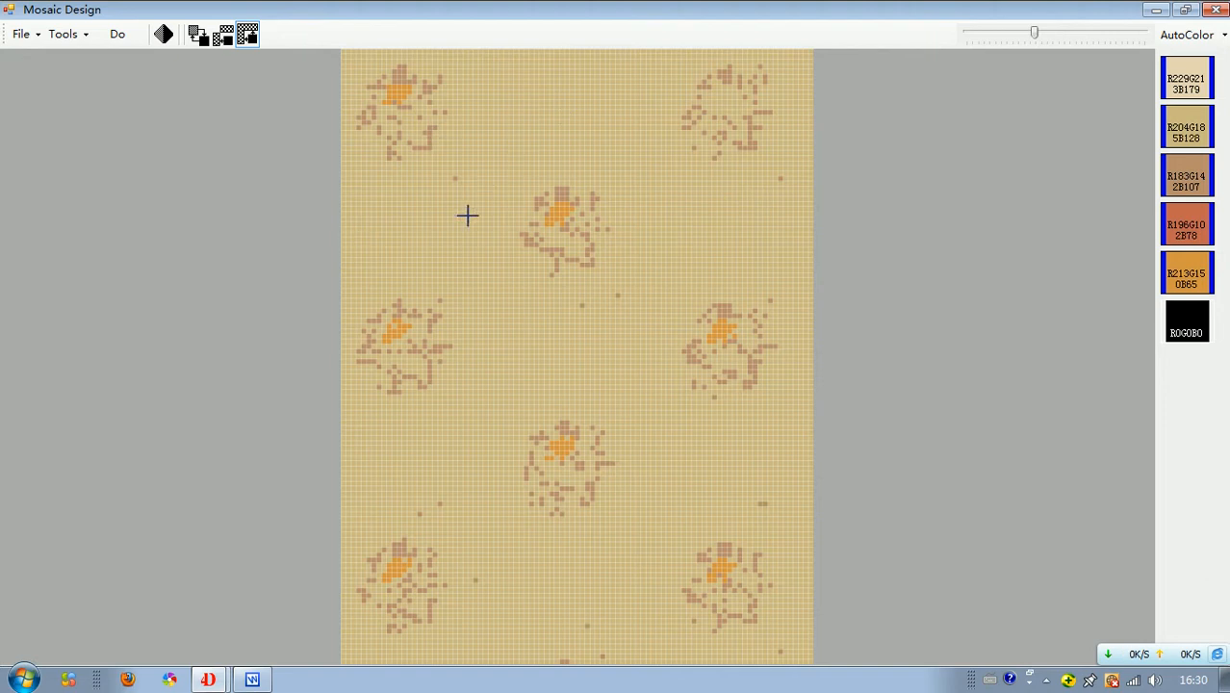
# Step: Fill the wall with a Random mosaic from the particles group and regenerate it without the vertical double-tile size
pyautogui.click(62, 37)
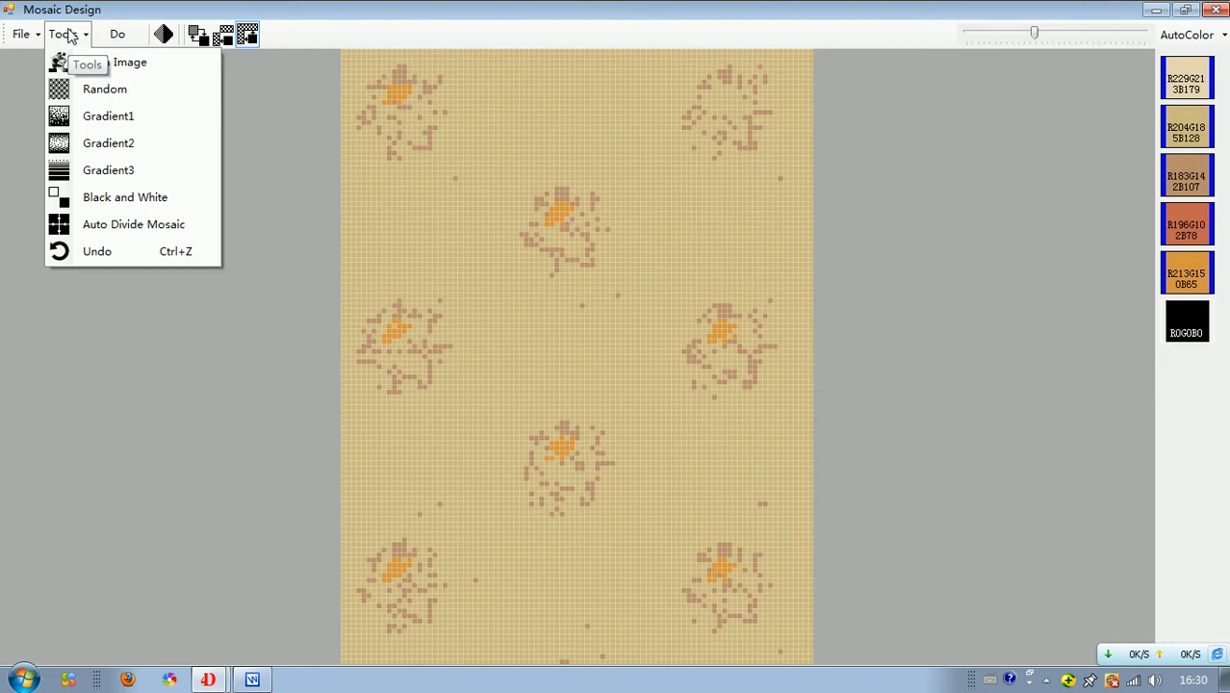
pyautogui.click(130, 100)
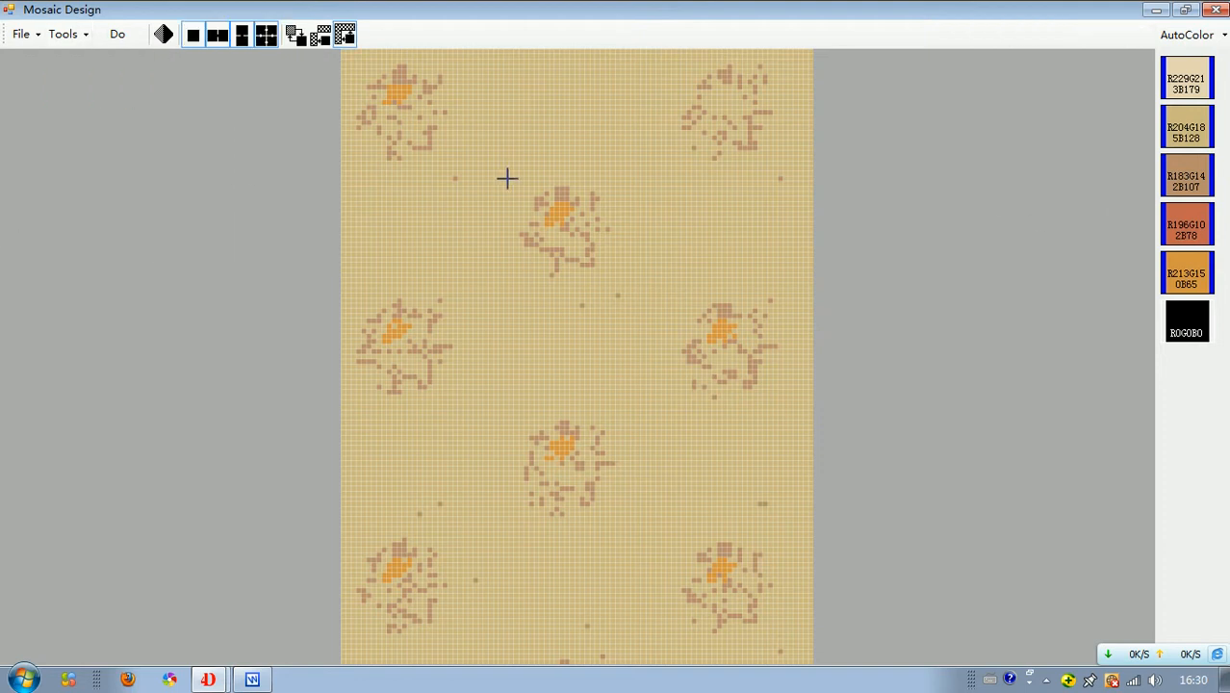
pyautogui.click(1217, 40)
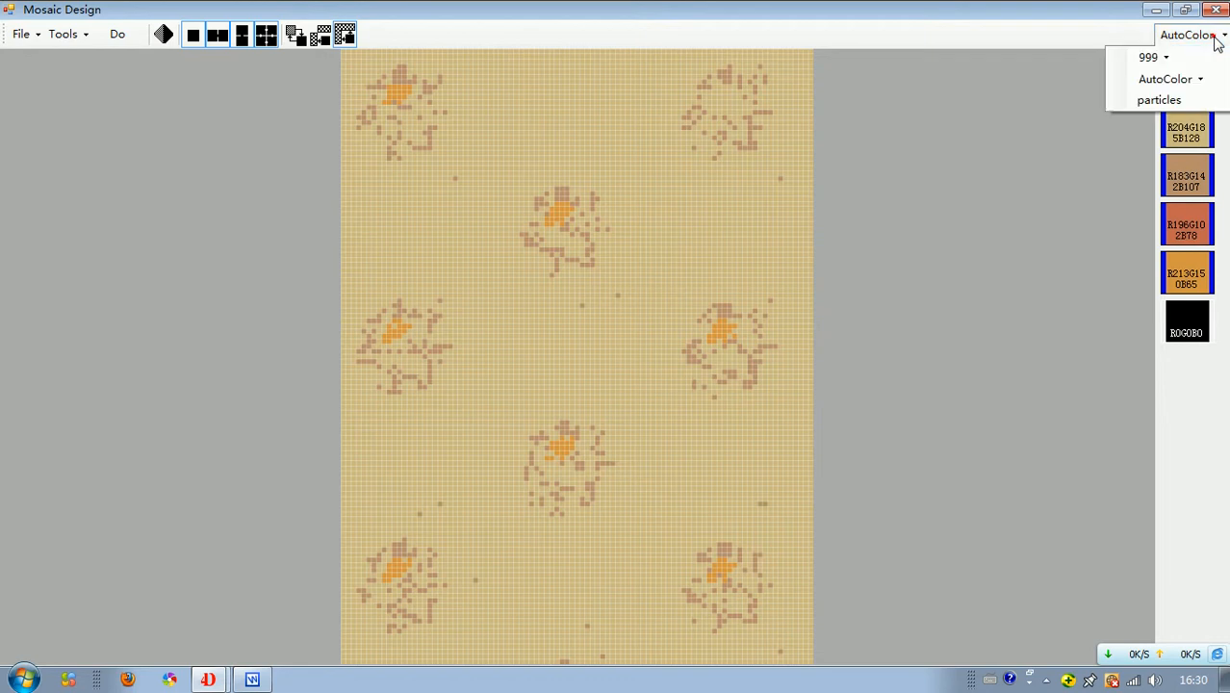
pyautogui.click(1171, 100)
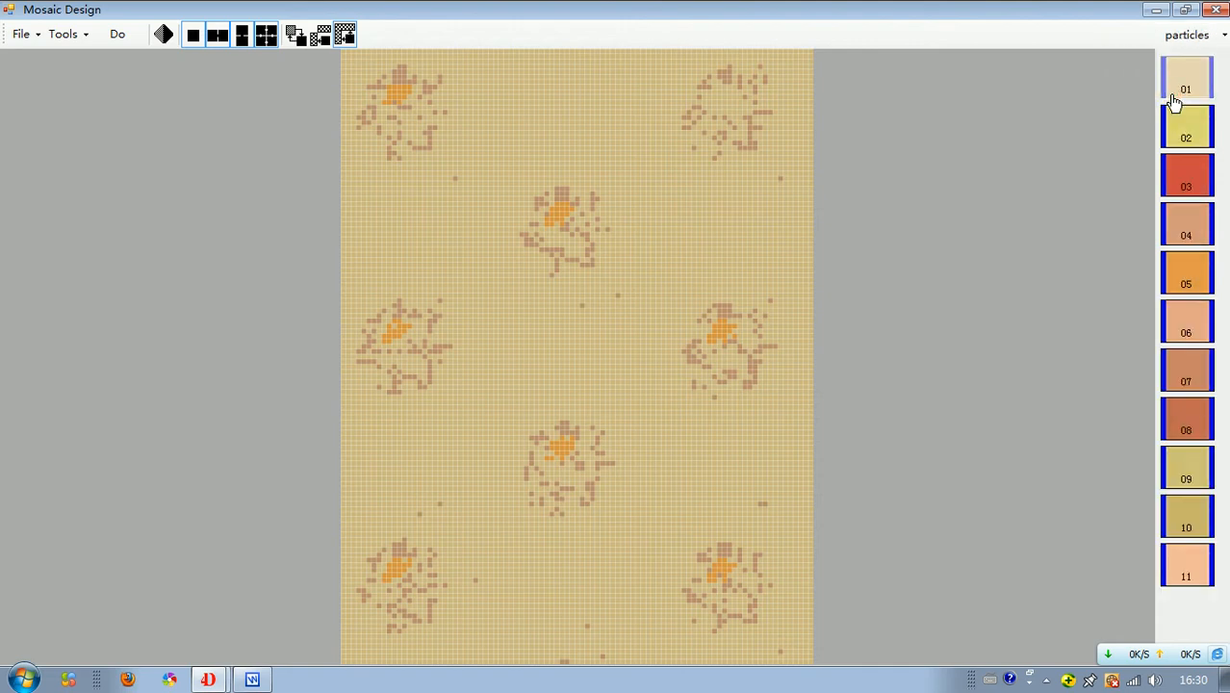
pyautogui.click(125, 42)
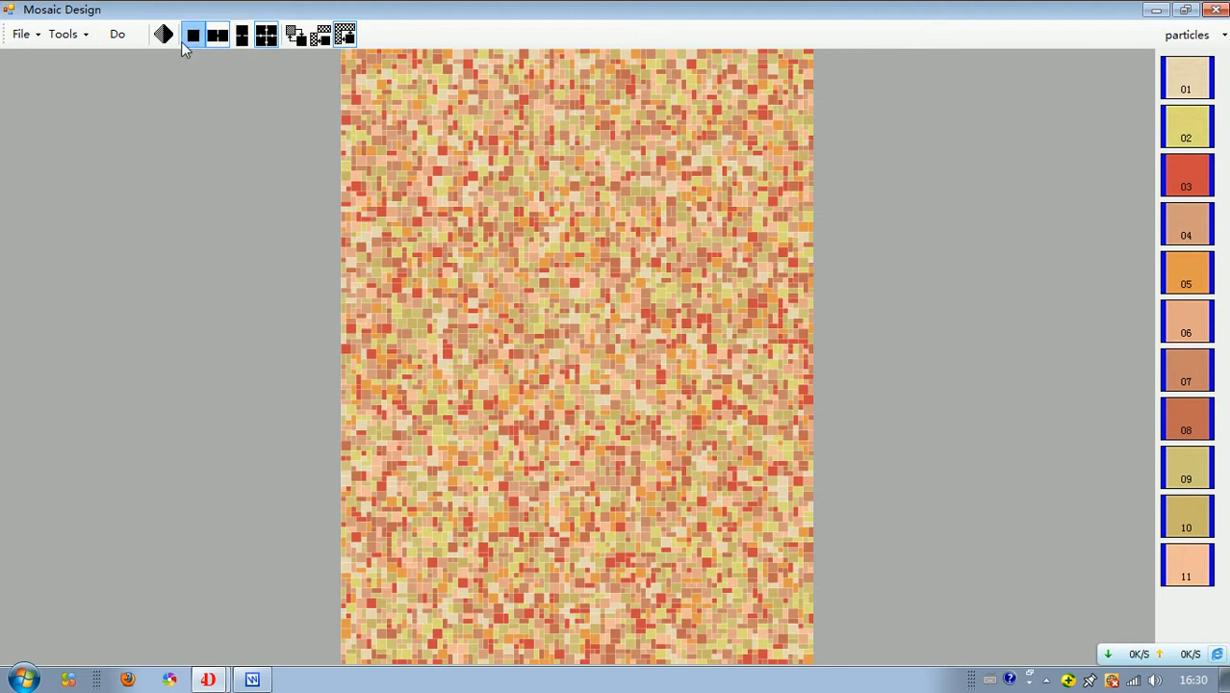
pyautogui.click(124, 36)
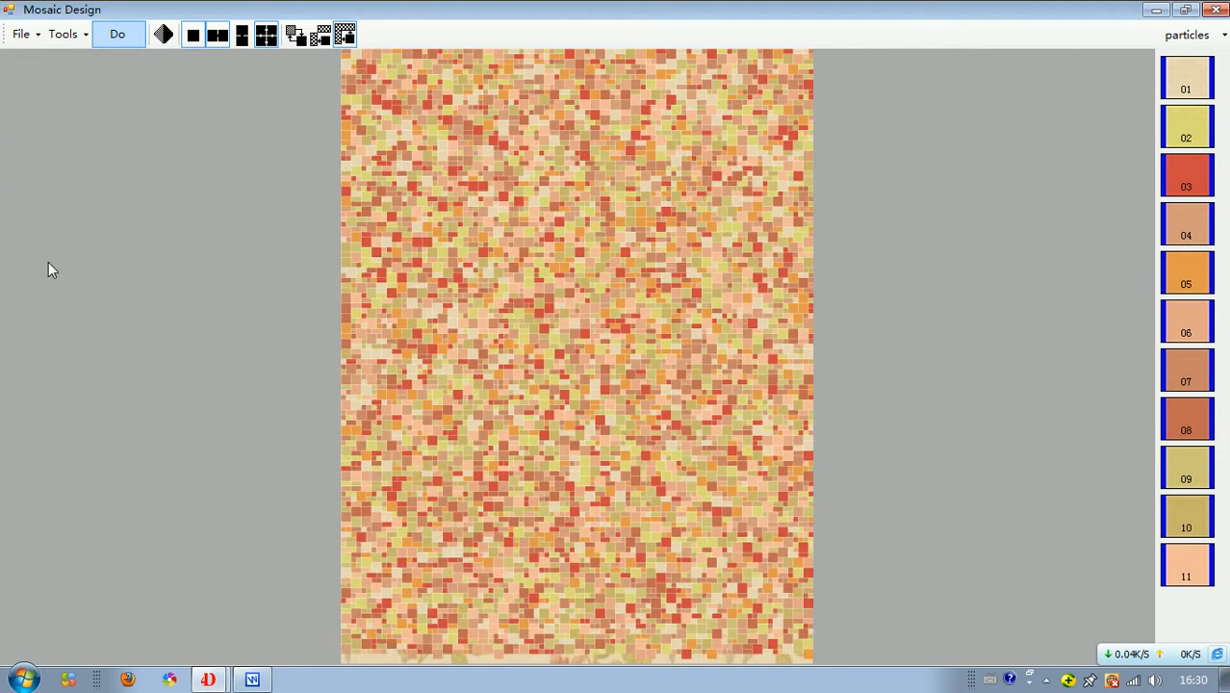
# Step: Exclude map 03 from the particles group and regenerate the random mosaic
pyautogui.click(268, 36)
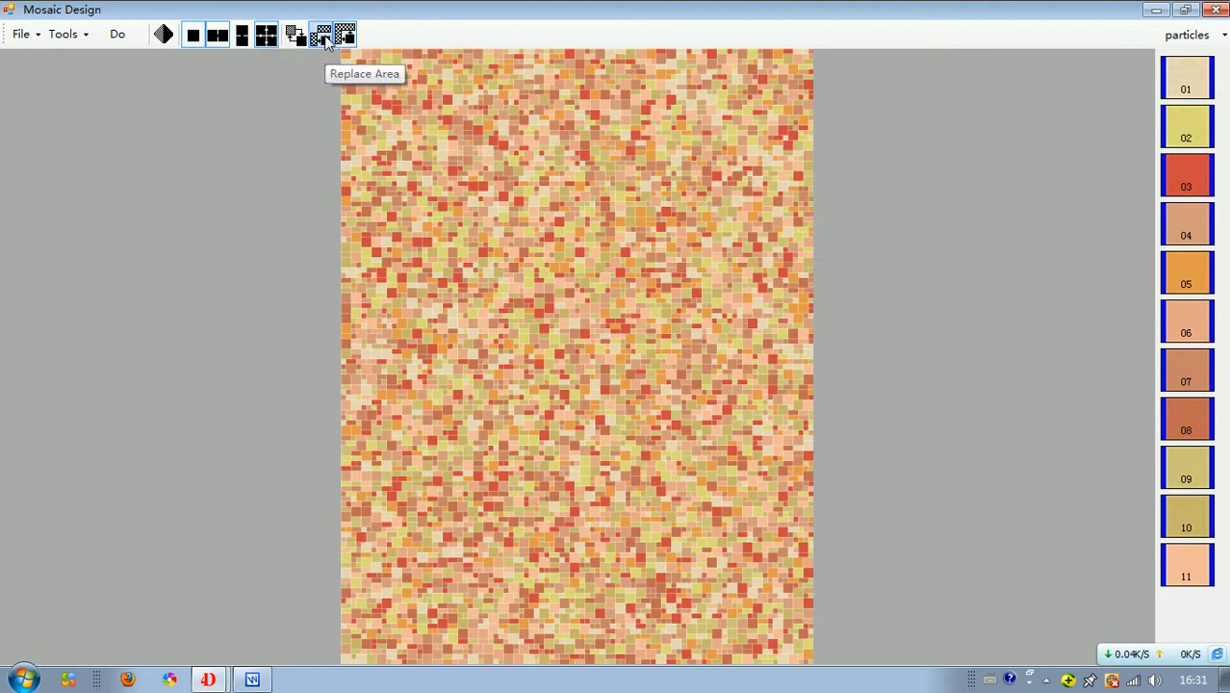
pyautogui.click(324, 37)
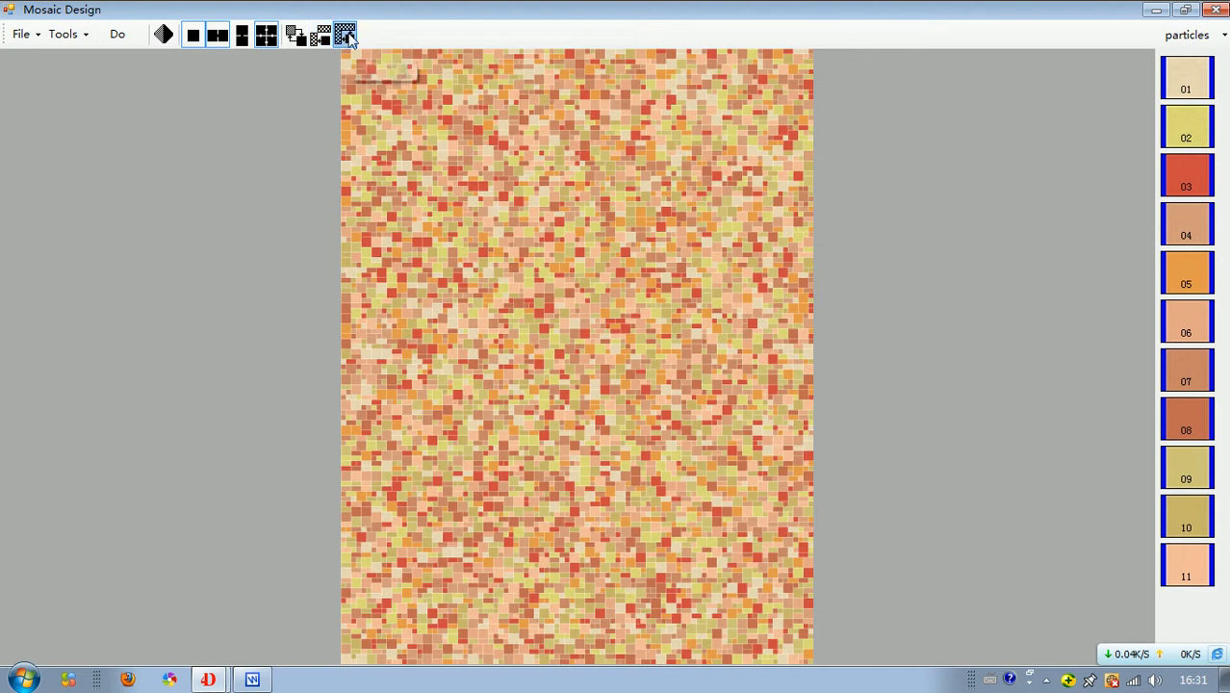
pyautogui.click(1187, 173)
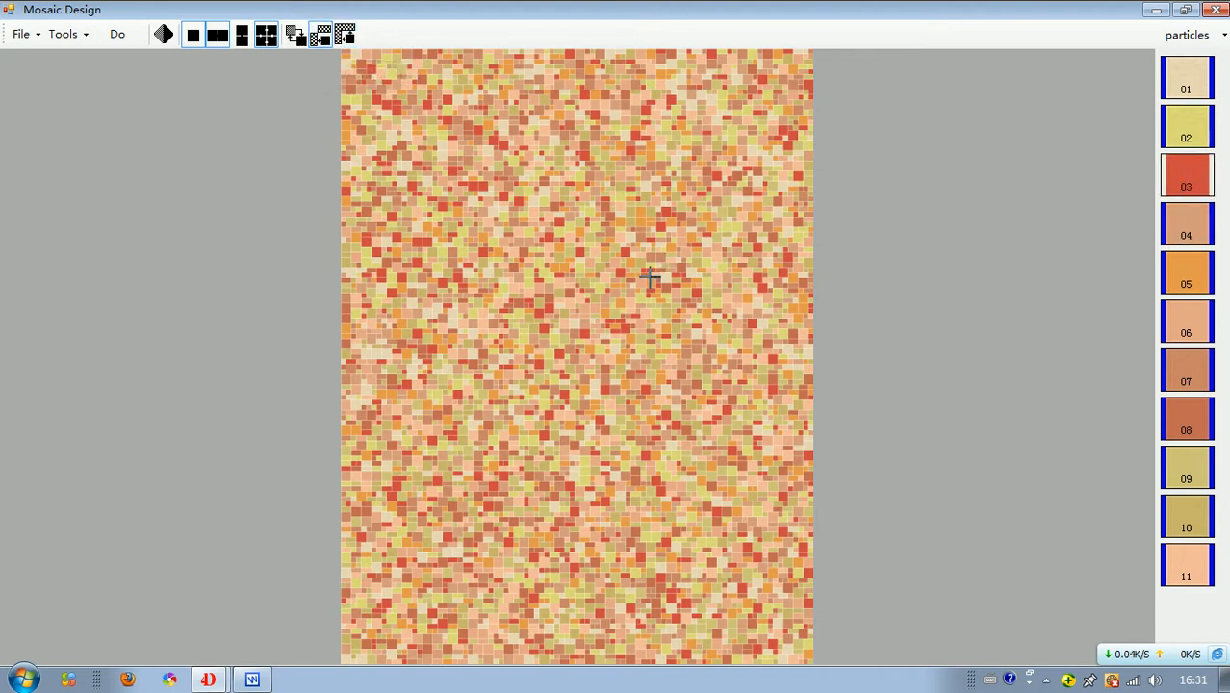
pyautogui.click(118, 35)
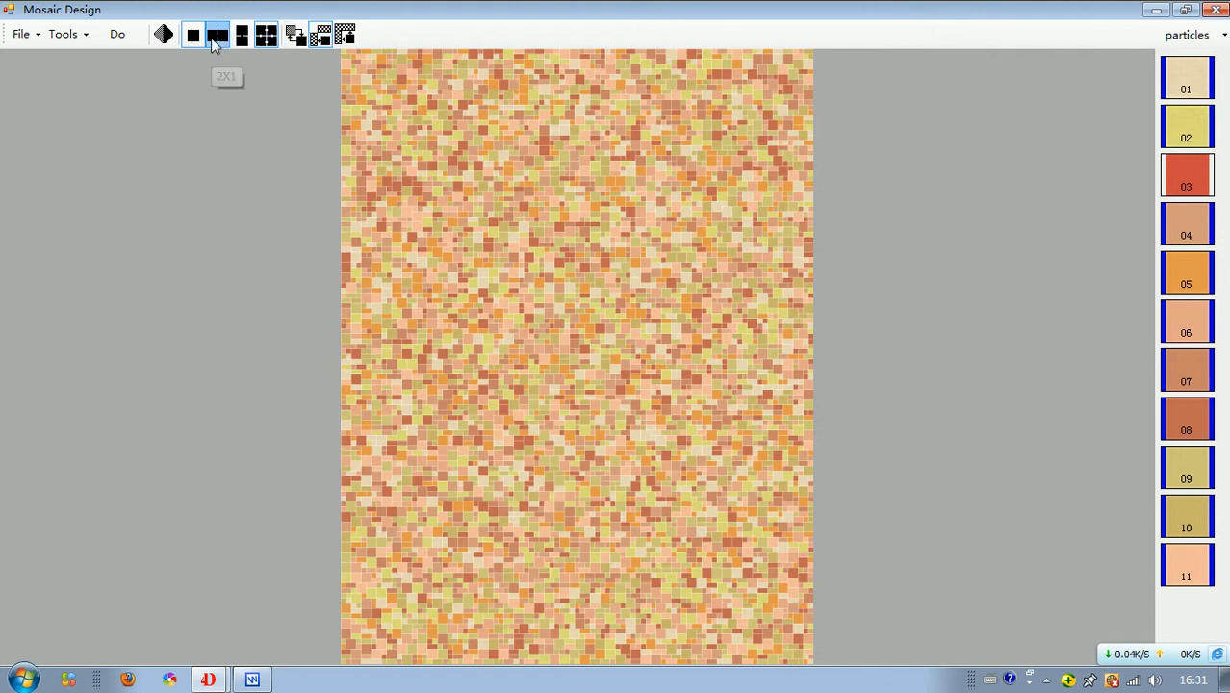
# Step: Regenerate the random mosaic without the 2×2 tile size and use Replace Area to apply map 03 near the wall's upper center
pyautogui.click(265, 35)
pyautogui.click(122, 35)
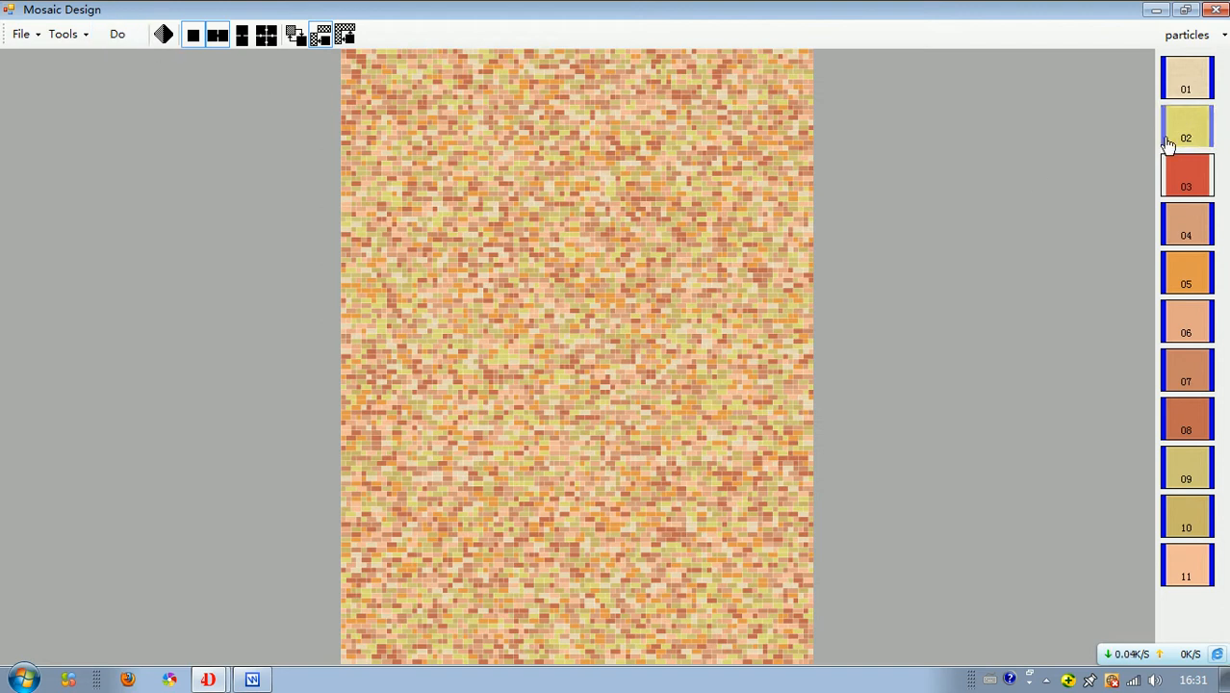
pyautogui.moveTo(1170, 174); pyautogui.dragTo(667, 212)
pyautogui.click(651, 377)
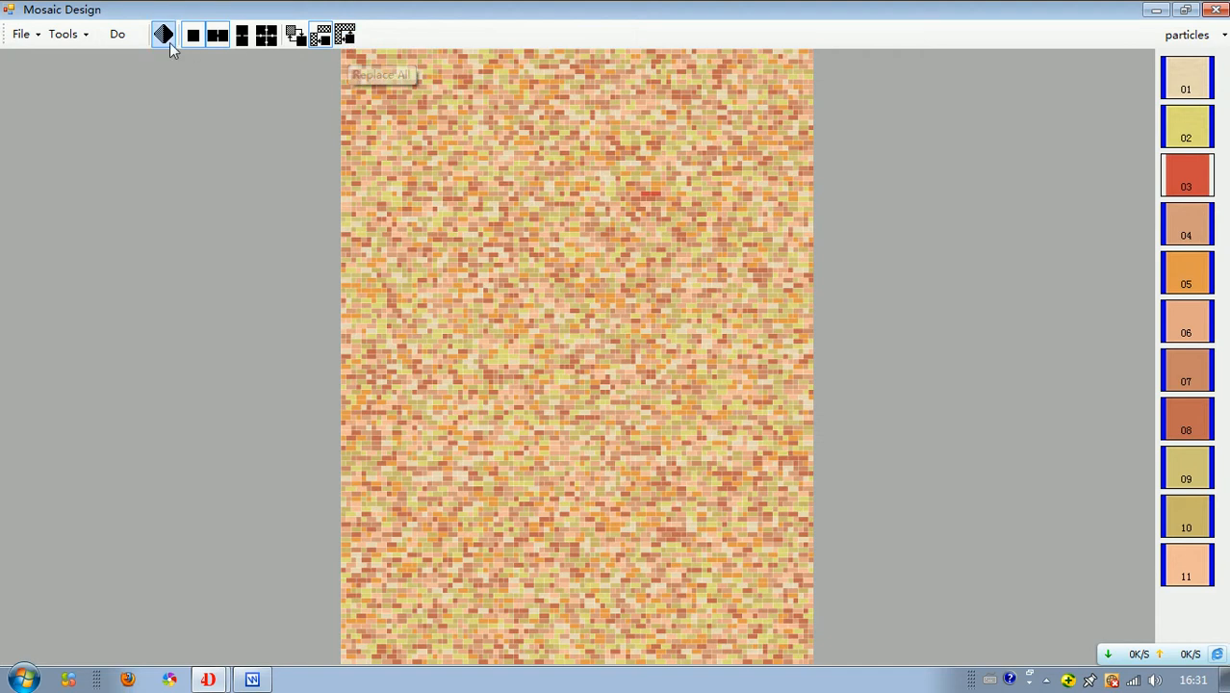
# Step: Generate a Gradient1 mosaic on the wall from the particles maps
pyautogui.click(70, 44)
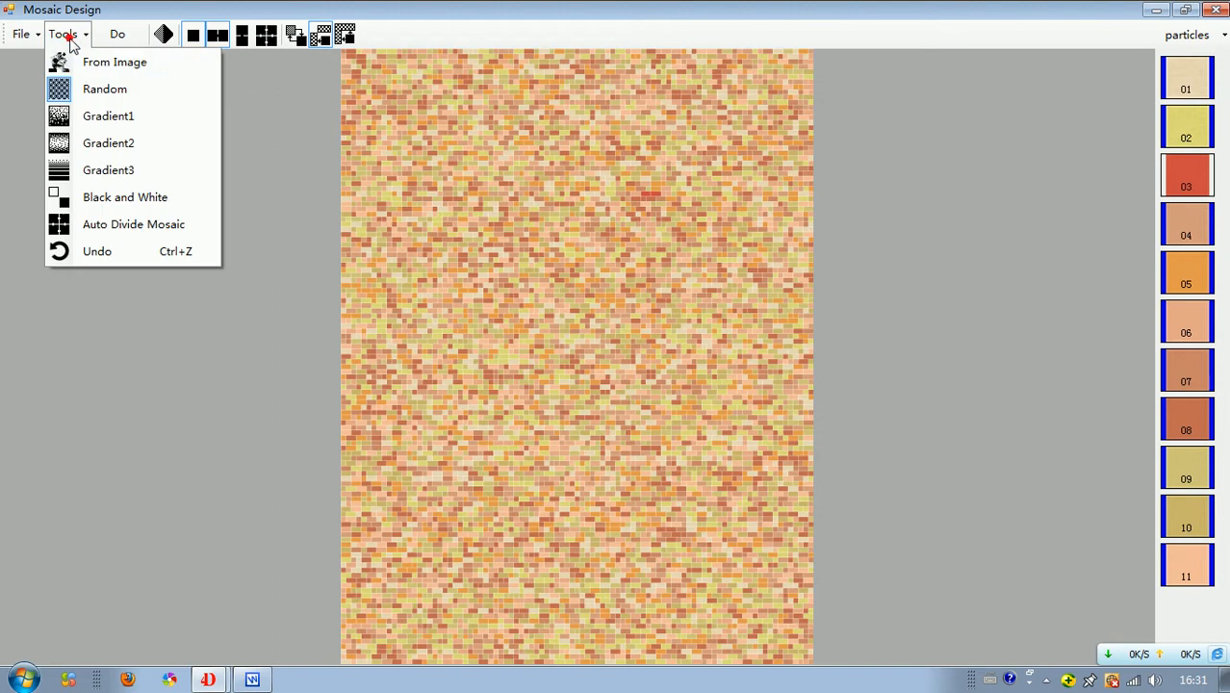
pyautogui.click(103, 127)
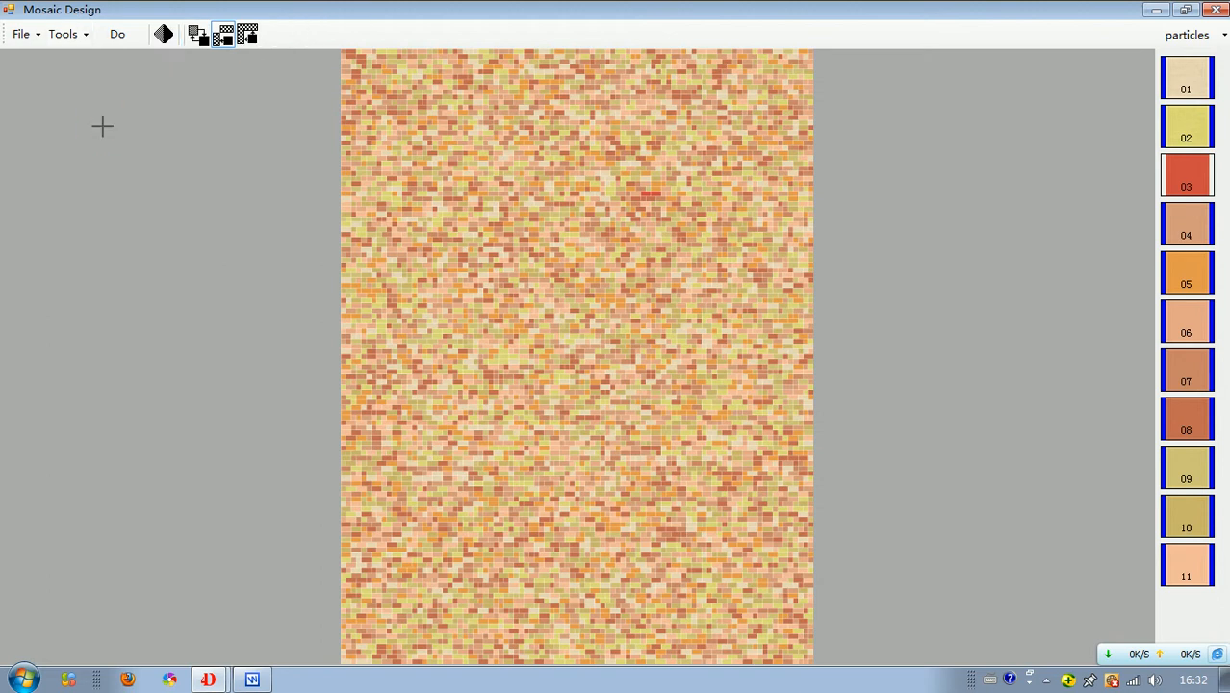
pyautogui.click(117, 35)
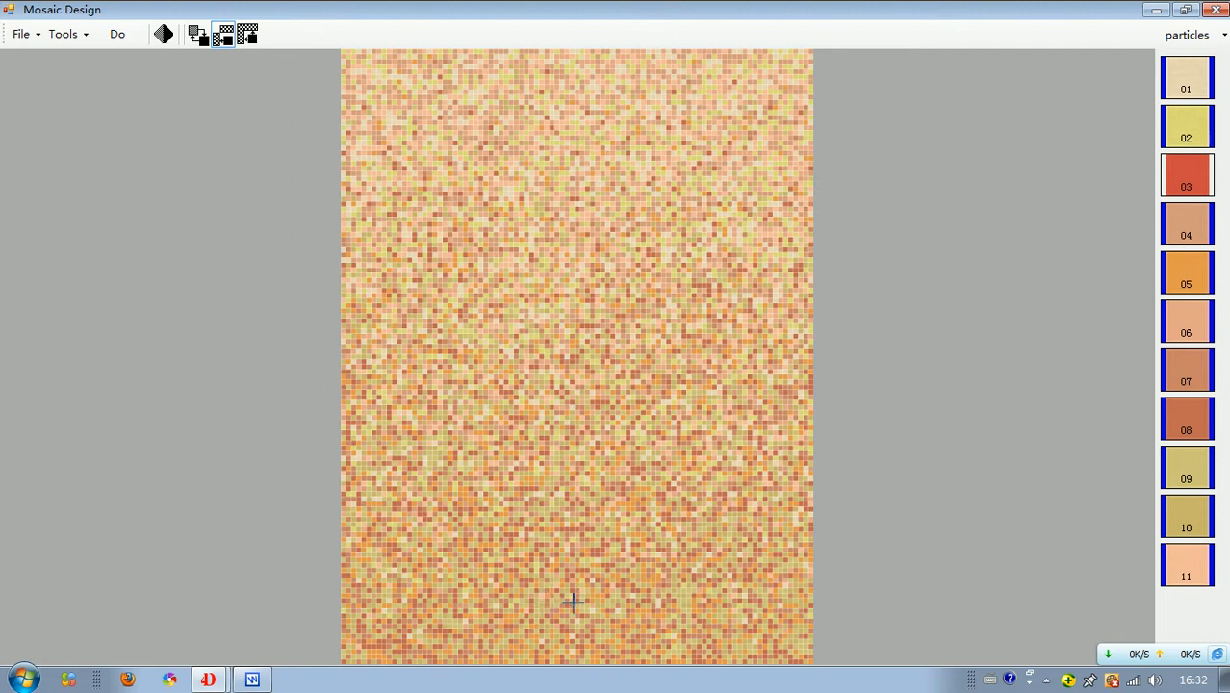
# Step: Generate a Gradient2 mosaic on the wall from the particles maps
pyautogui.click(66, 37)
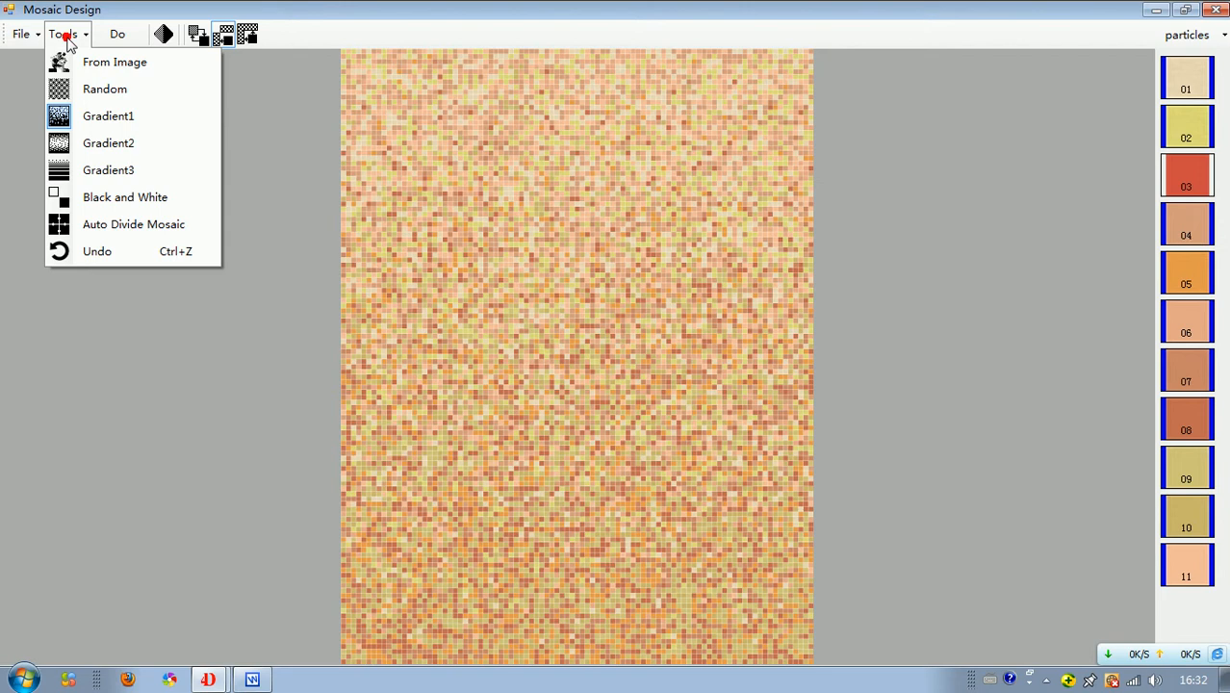
pyautogui.click(99, 144)
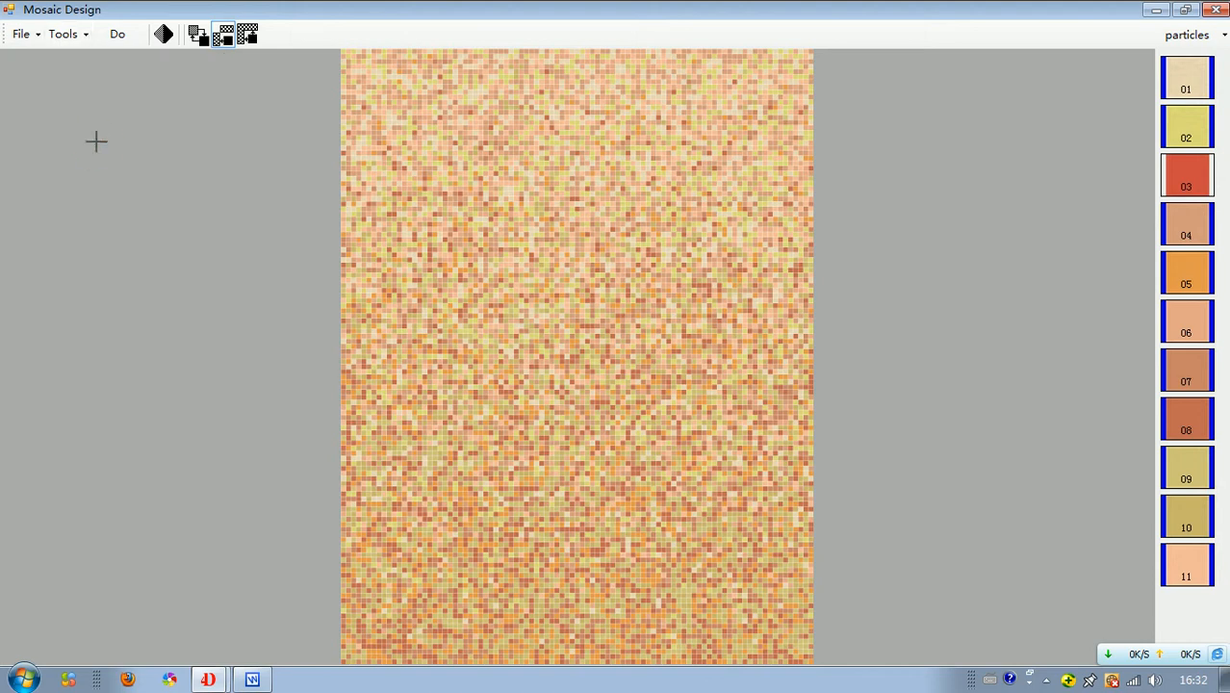
pyautogui.click(119, 34)
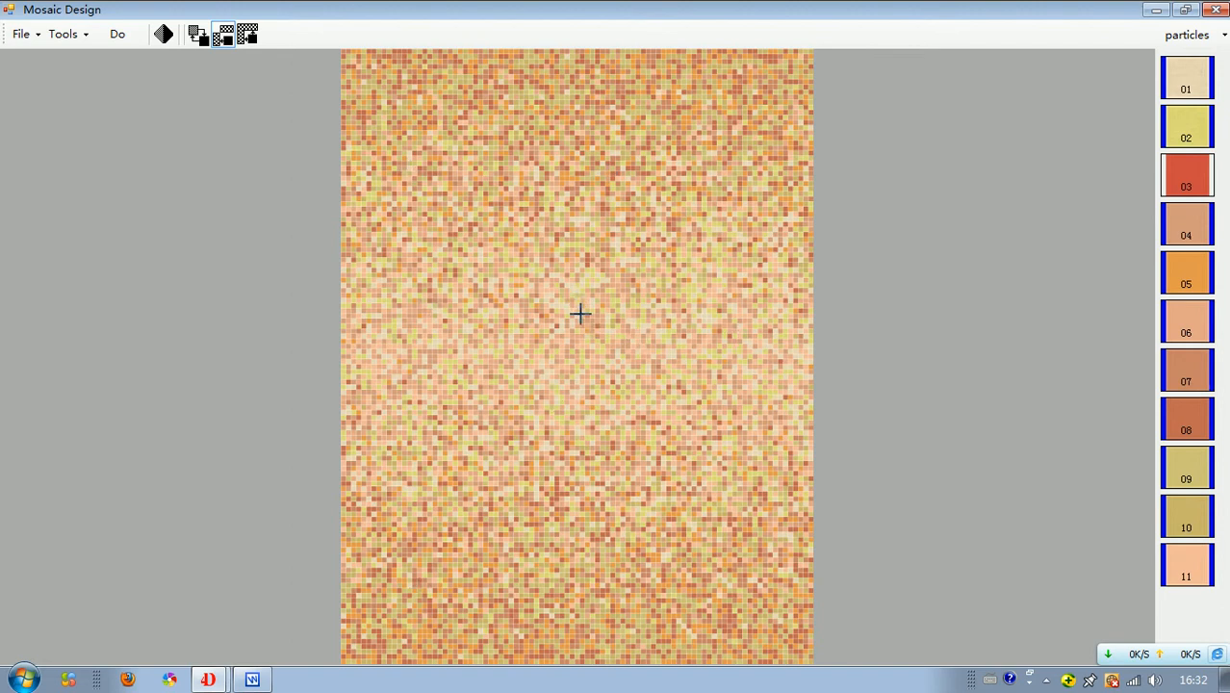
# Step: Generate a Gradient3 mosaic on the wall from the particles maps
pyautogui.click(67, 33)
pyautogui.click(104, 170)
pyautogui.click(118, 38)
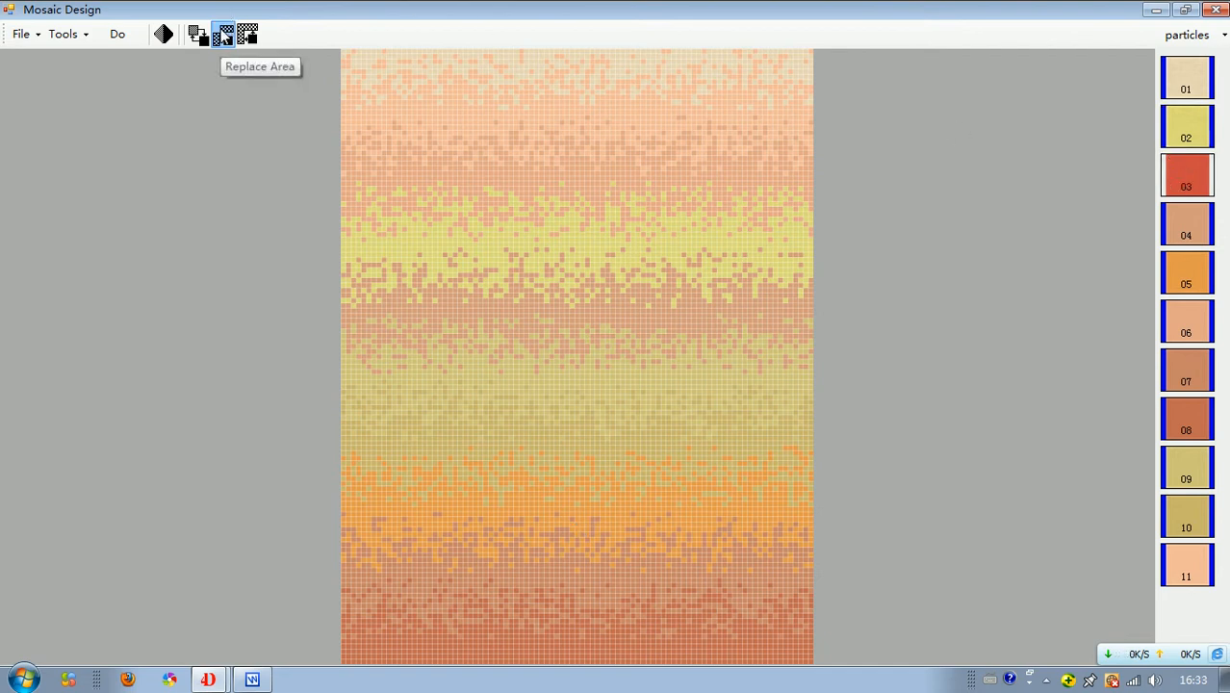
# Step: Use Replace Area at 100% to apply map 03 to a small patch in the gradient's yellow band
pyautogui.click(1183, 175)
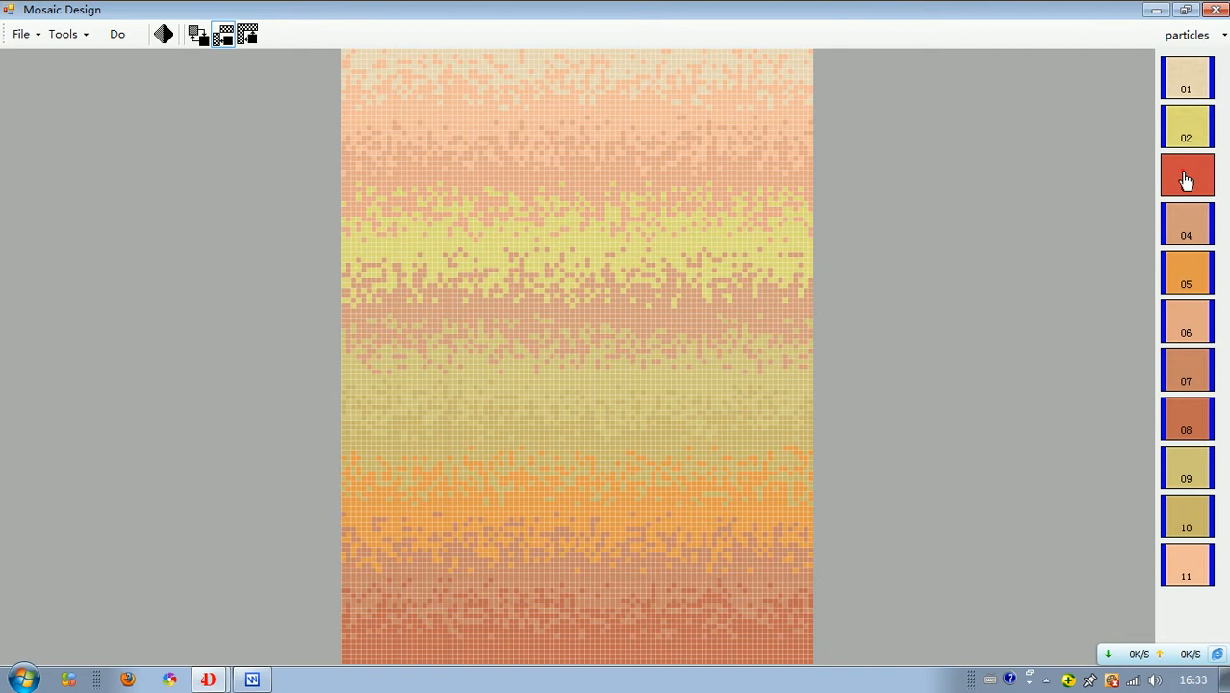
pyautogui.click(623, 241)
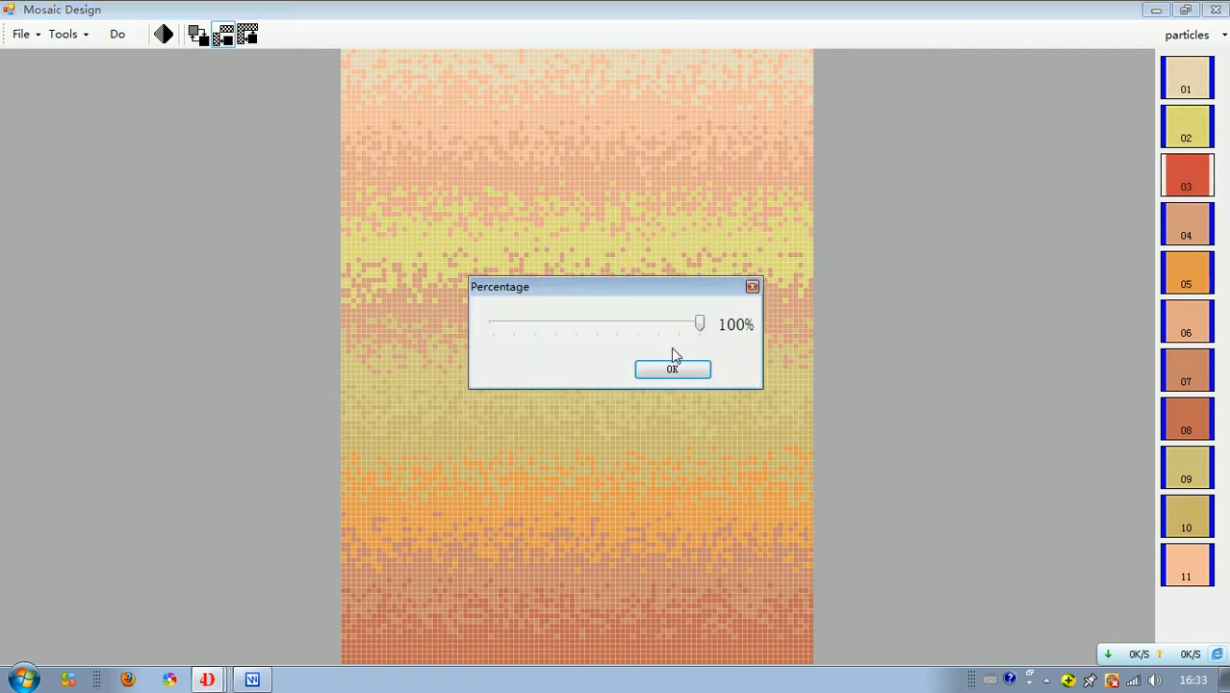
pyautogui.click(673, 371)
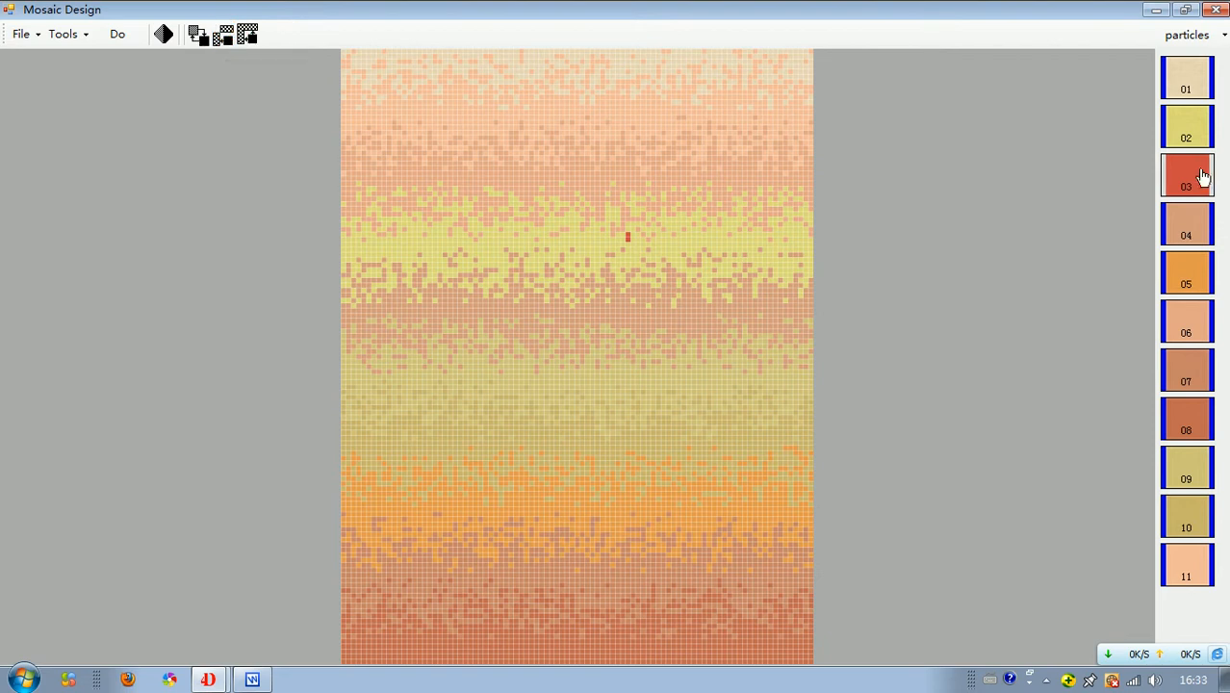
# Step: Use Replace All at 100% to apply map 03 to the yellow tiles and the pinkish-tan tiles just below them
pyautogui.moveTo(1184, 179); pyautogui.dragTo(647, 216)
pyautogui.click(248, 36)
pyautogui.moveTo(1187, 176); pyautogui.dragTo(508, 219)
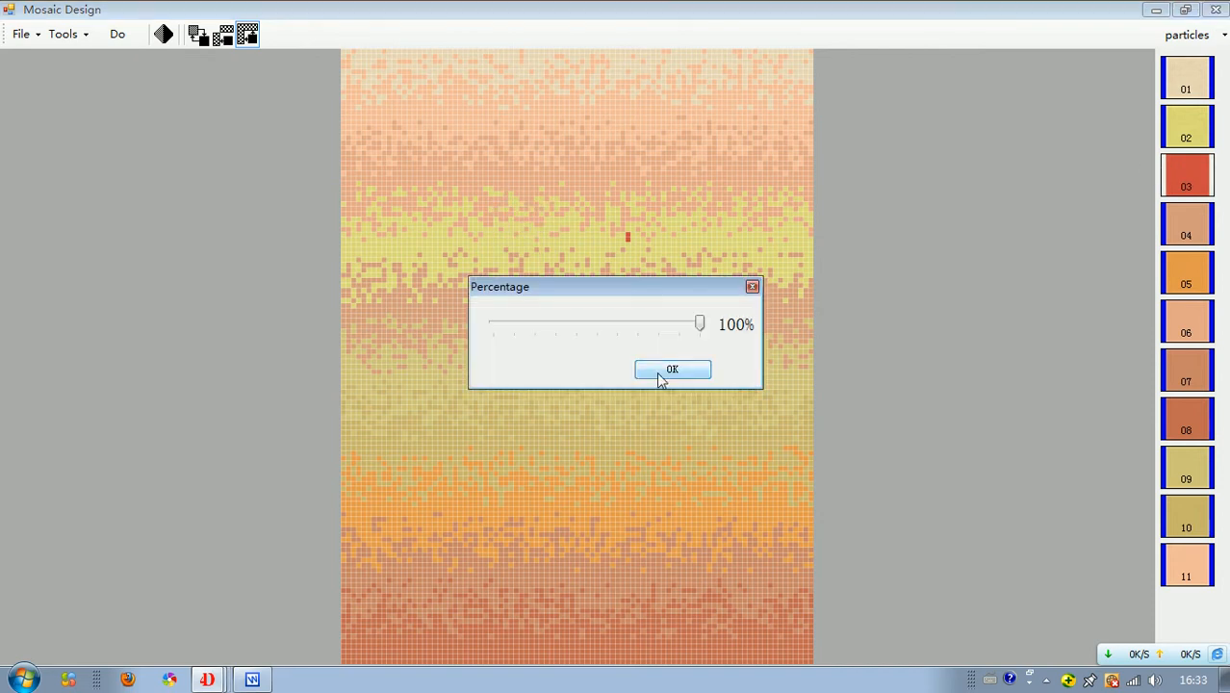
pyautogui.click(671, 370)
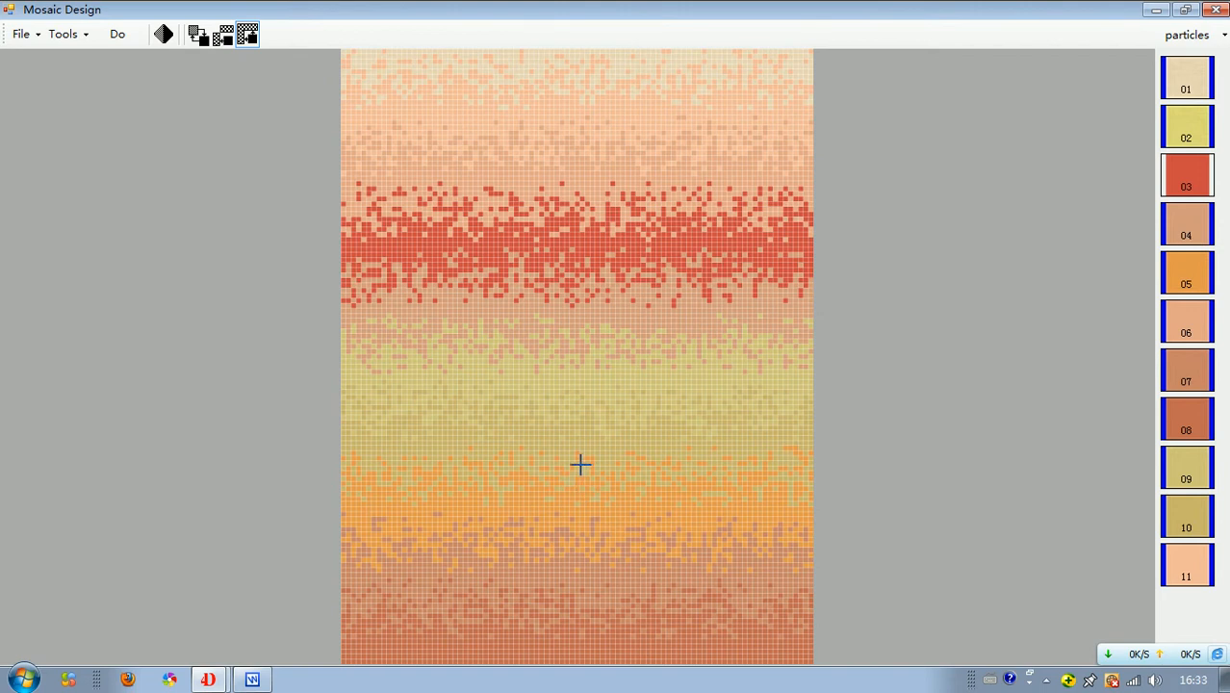
pyautogui.moveTo(1186, 170); pyautogui.dragTo(558, 363)
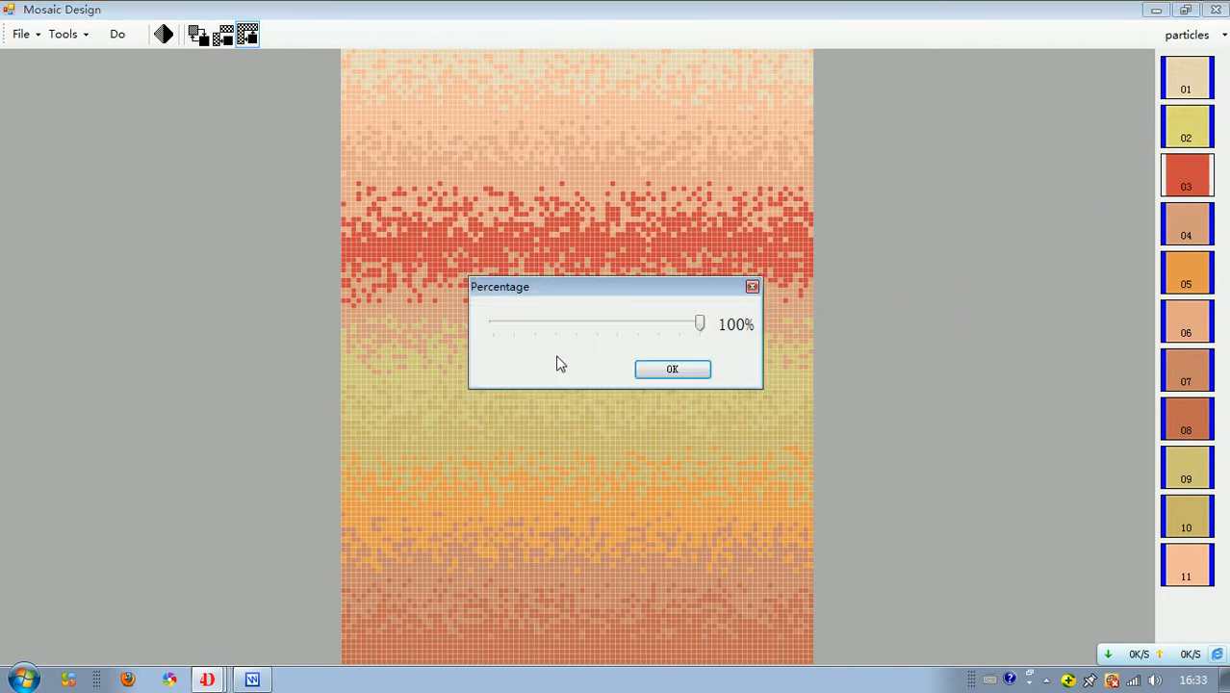
pyautogui.click(679, 371)
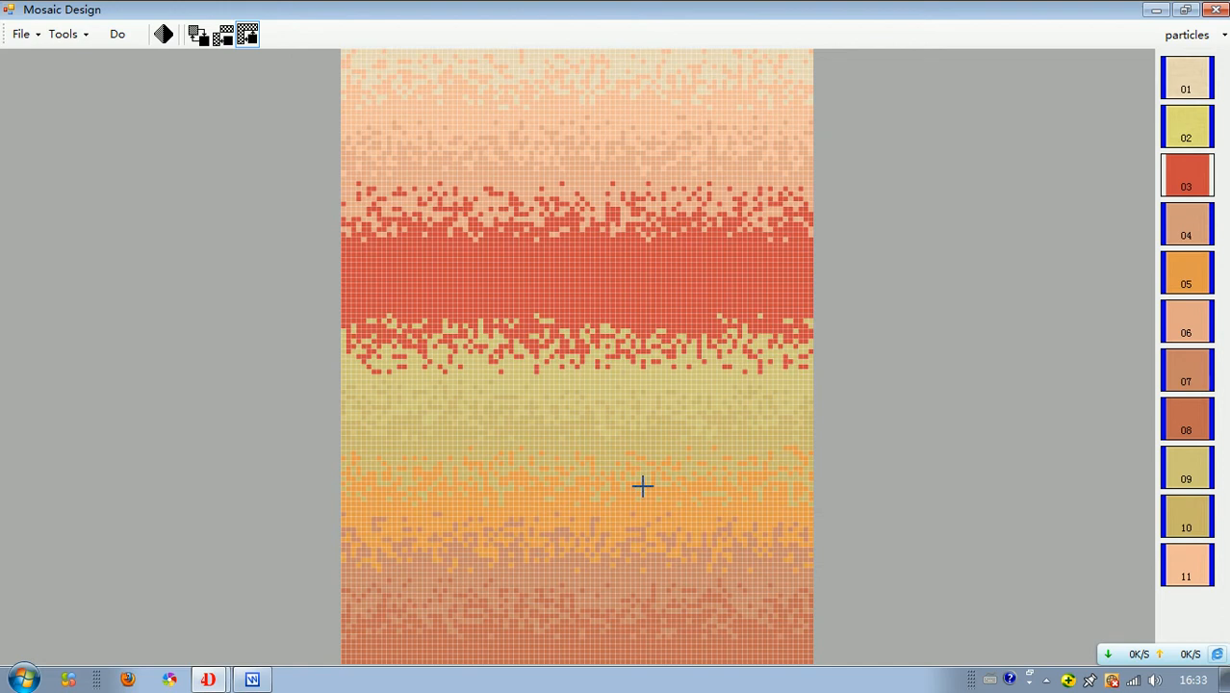
# Step: Save the mosaic to the desktop with the working drawing, rendering and .4Ds file included
pyautogui.click(15, 34)
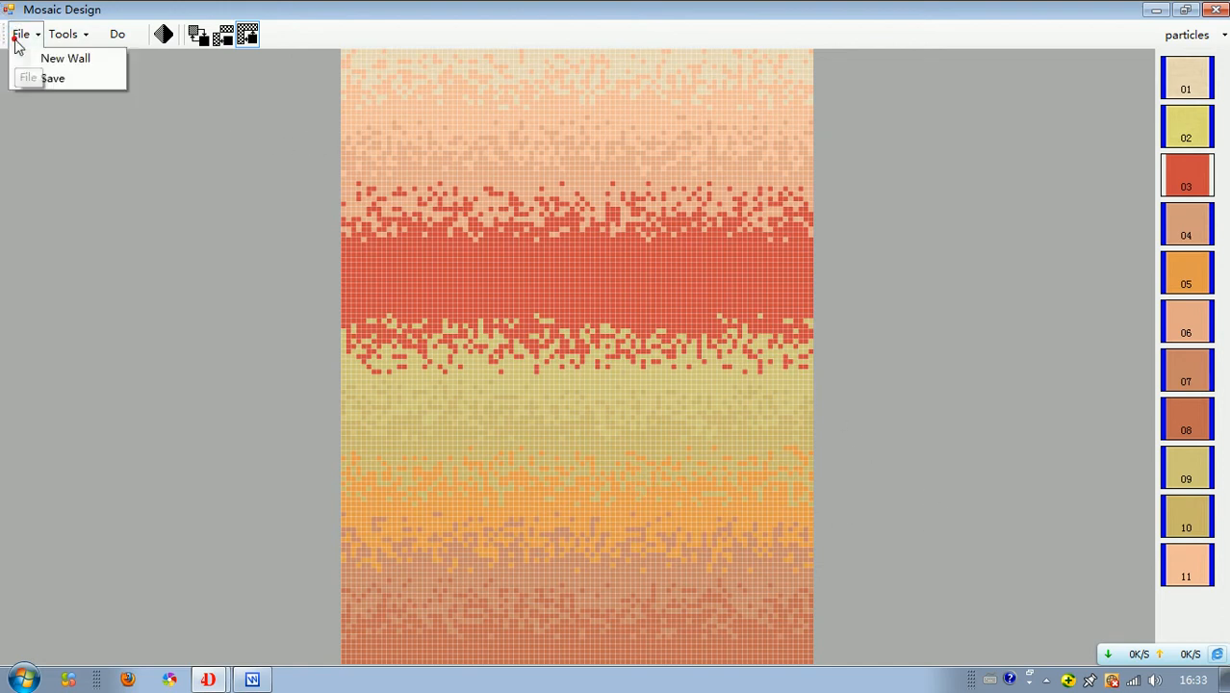
pyautogui.click(80, 81)
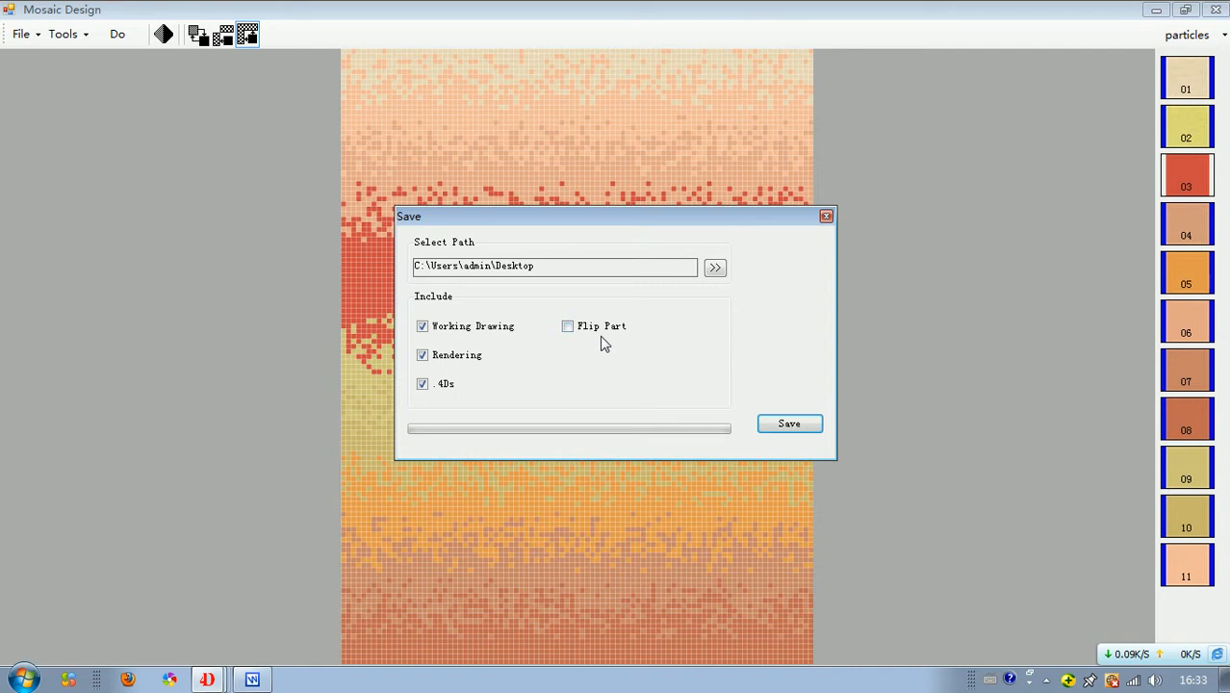
pyautogui.click(787, 426)
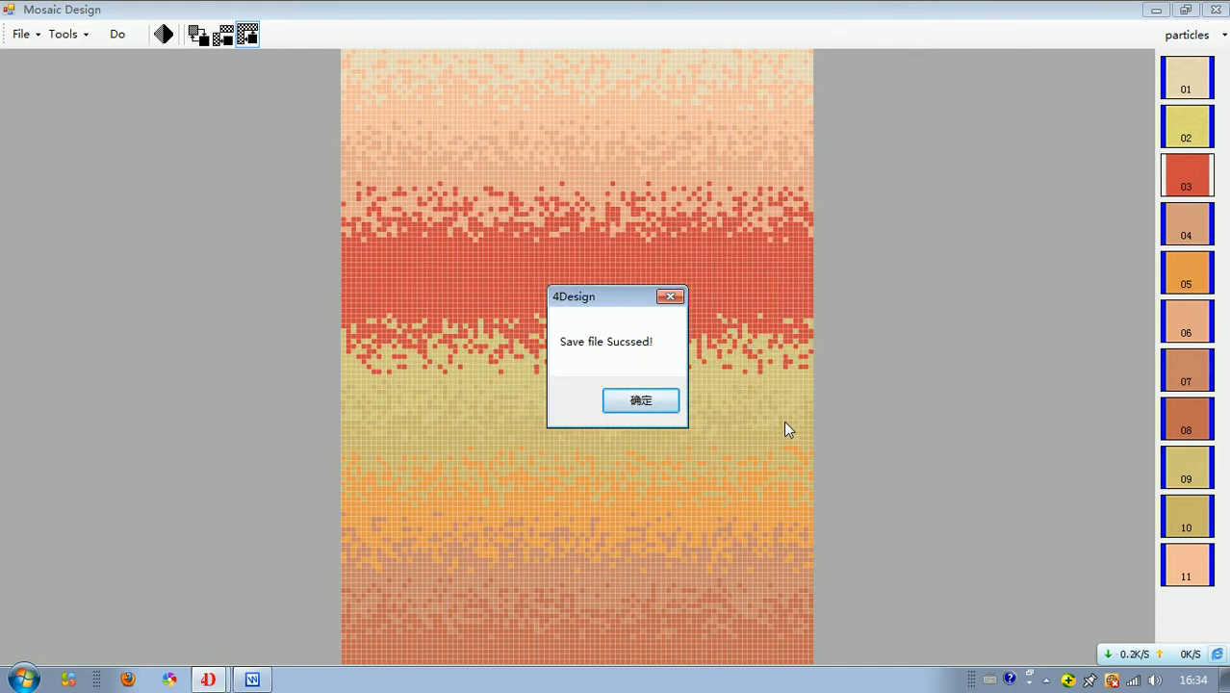
pyautogui.click(642, 404)
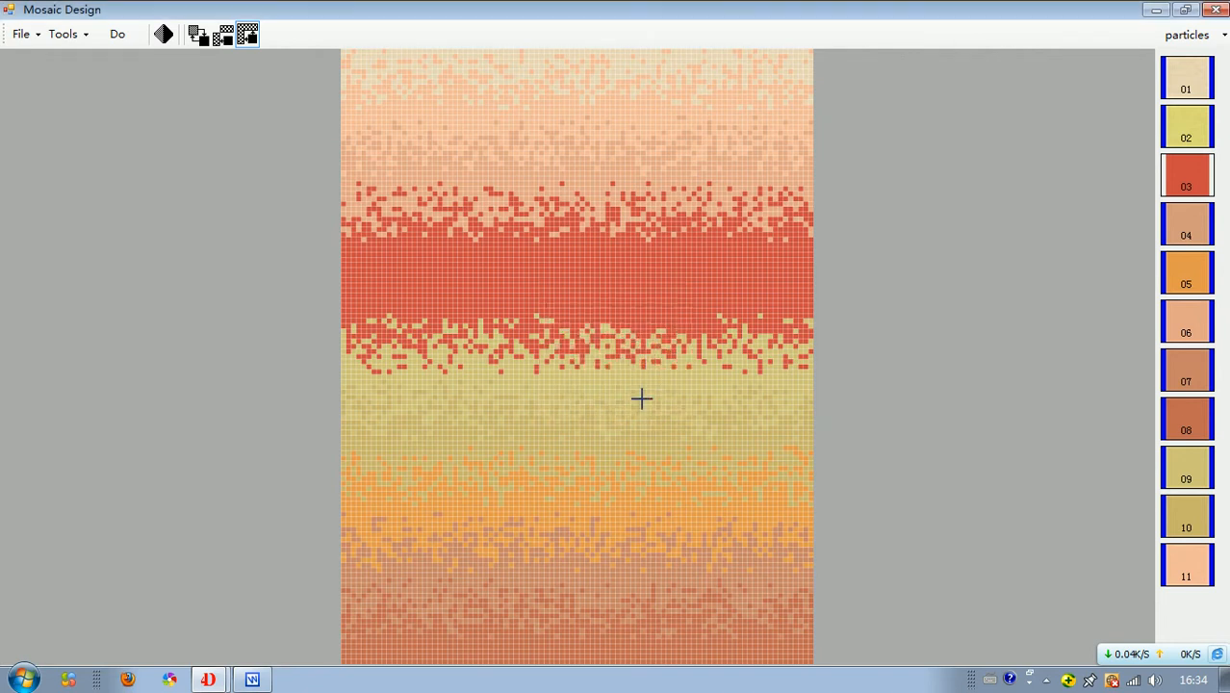
# Step: Open the exported Mosaic Design_1 folder on the desktop and examine the working drawing of part 1-1
pyautogui.click(1155, 9)
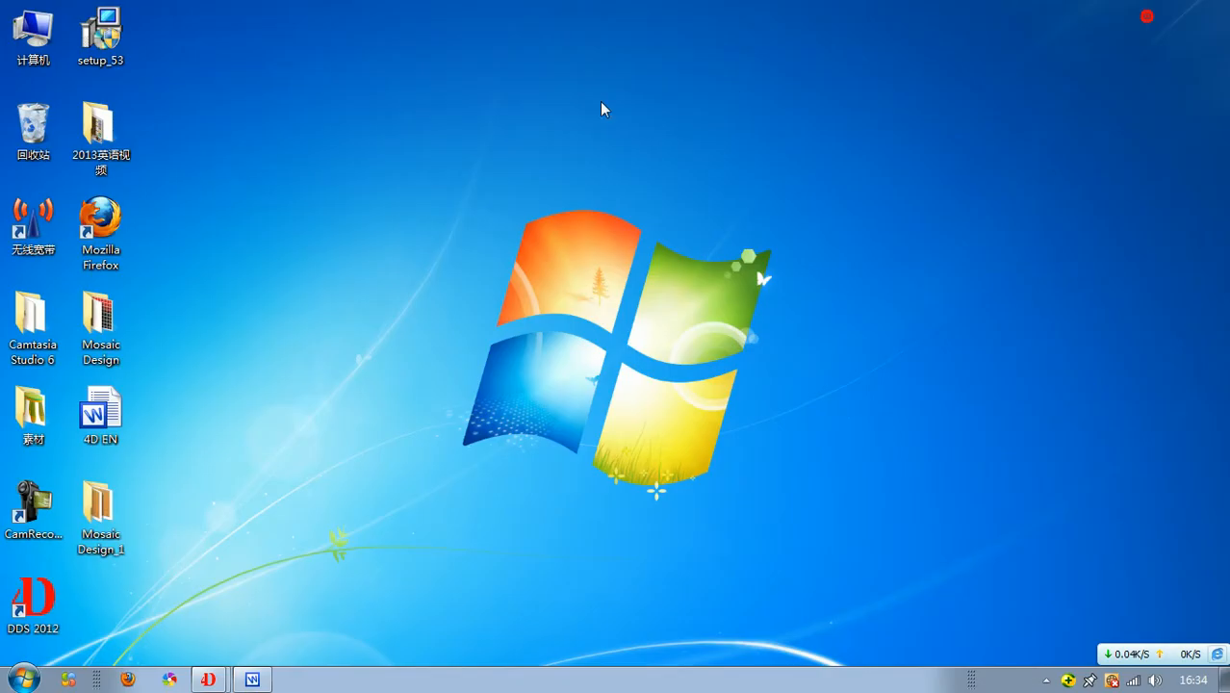
pyautogui.doubleClick(93, 510)
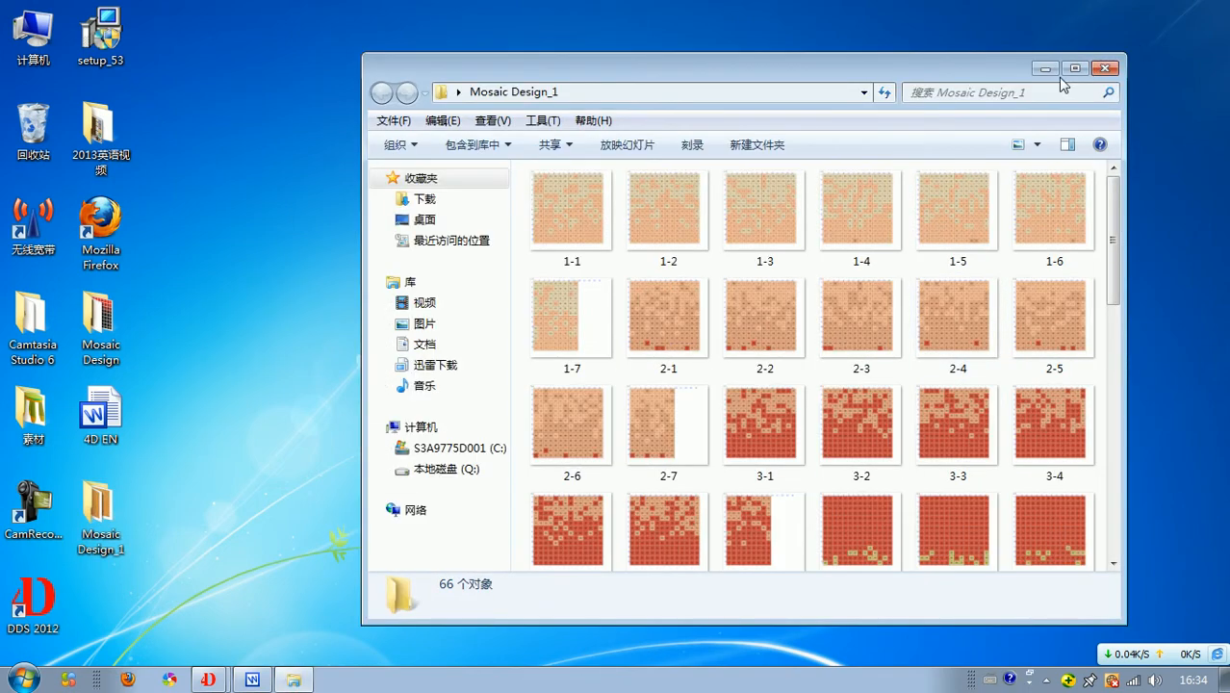
pyautogui.click(1075, 68)
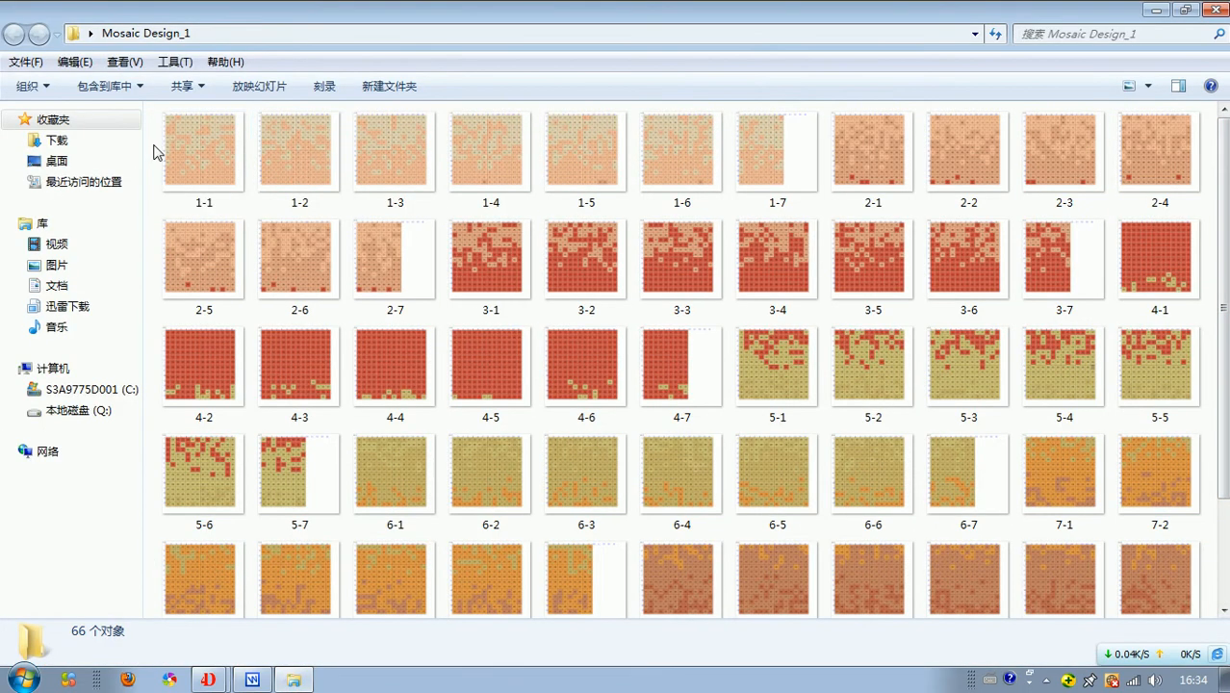
pyautogui.doubleClick(196, 146)
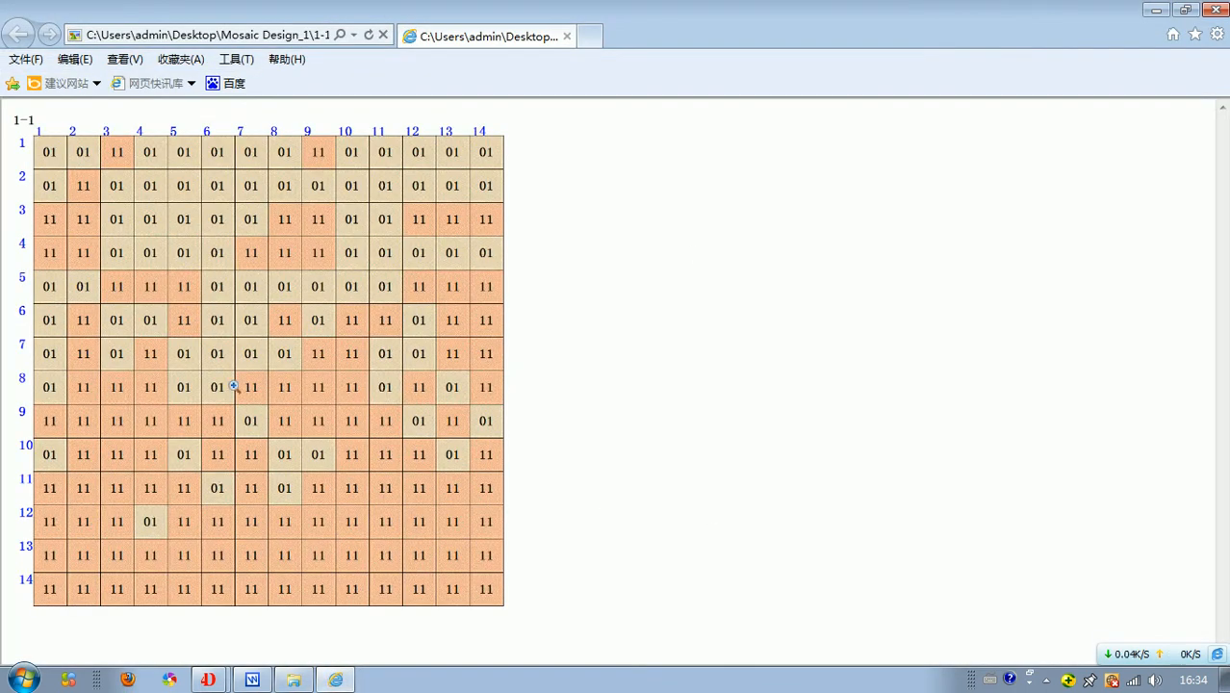
pyautogui.click(1217, 10)
# Step: Examine the exported Index sheet for the tile totals, percentages and wall data
pyautogui.moveTo(1222, 197); pyautogui.dragTo(1222, 265)
pyautogui.doubleClick(1066, 558)
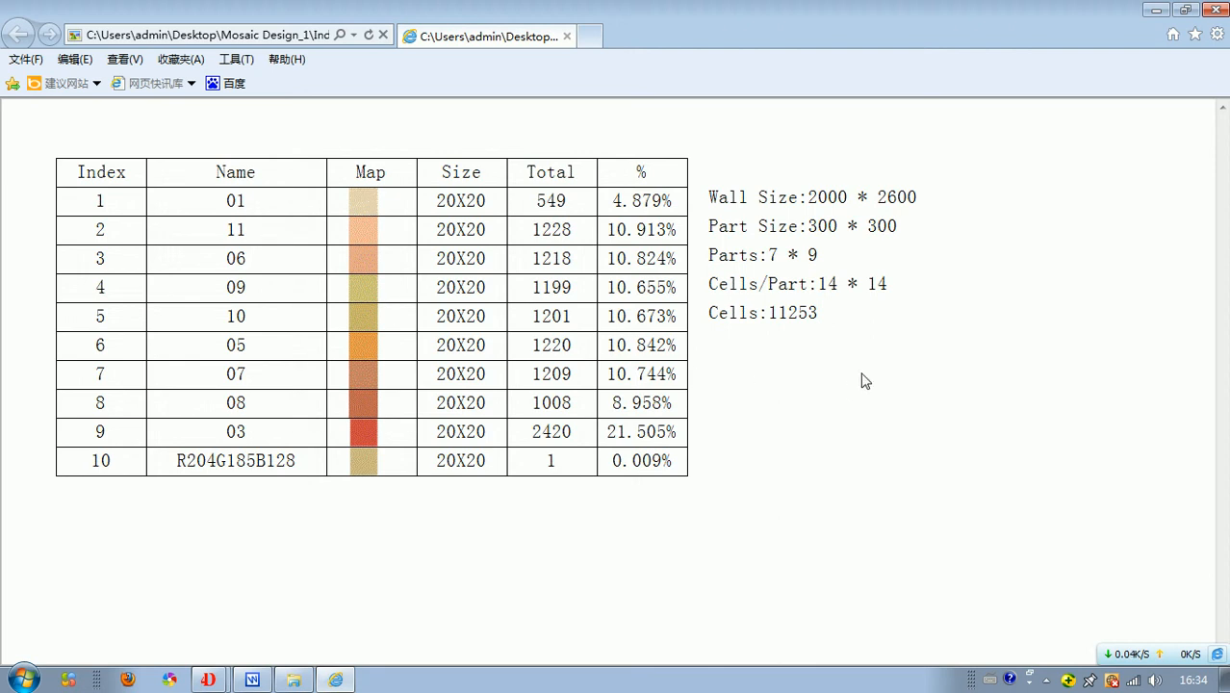
pyautogui.click(1214, 11)
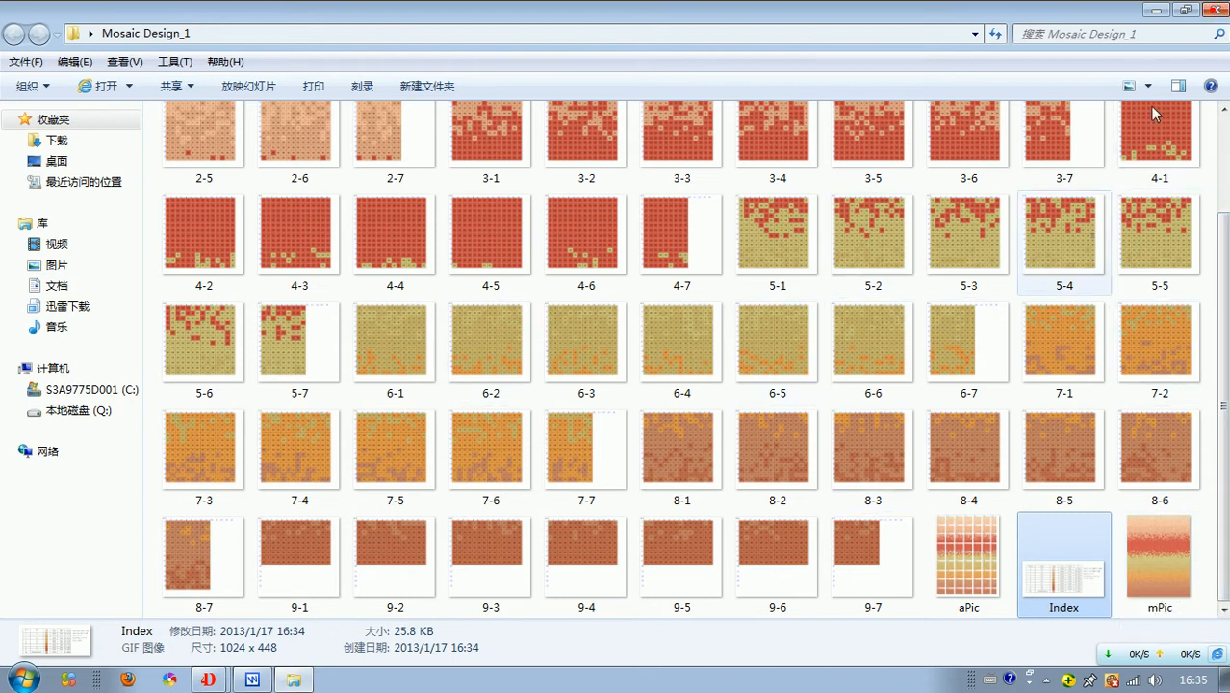
# Step: Switch back to Mosaic Design and choose Black and White as the mosaic type
pyautogui.click(209, 680)
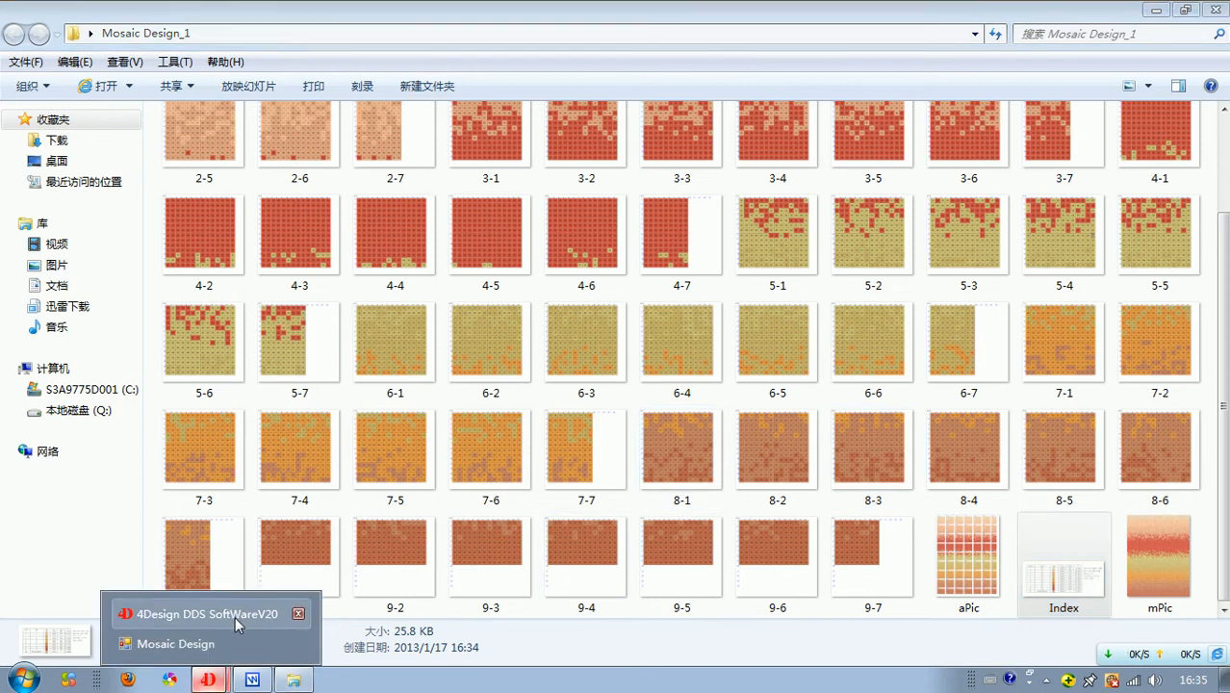
pyautogui.click(176, 644)
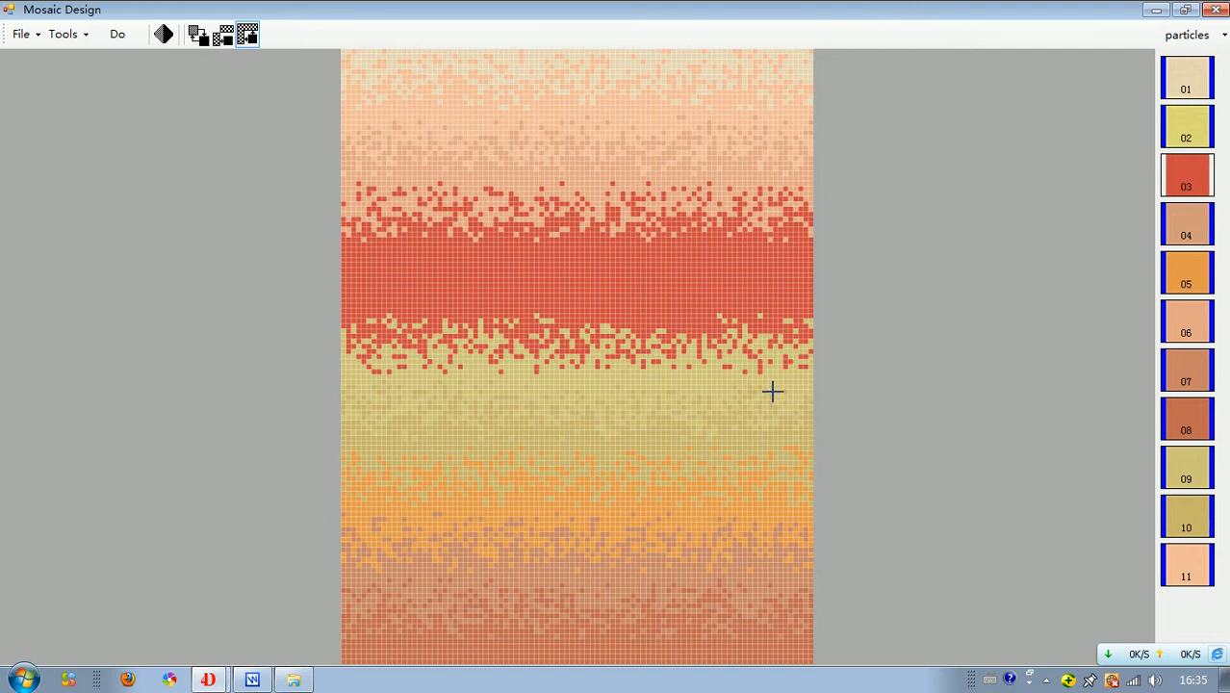
pyautogui.click(76, 38)
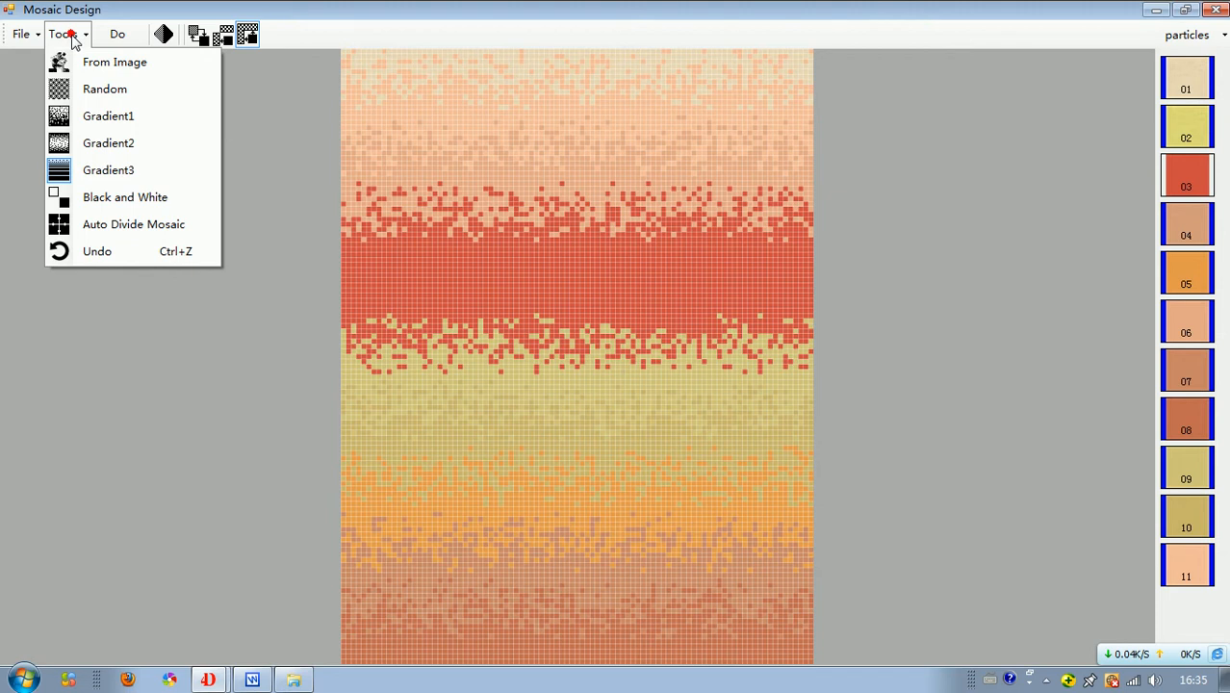
pyautogui.click(121, 197)
# Step: Create a new 2000 × 2600 mm wall with 300 mm parts and 20 mm cells
pyautogui.click(21, 34)
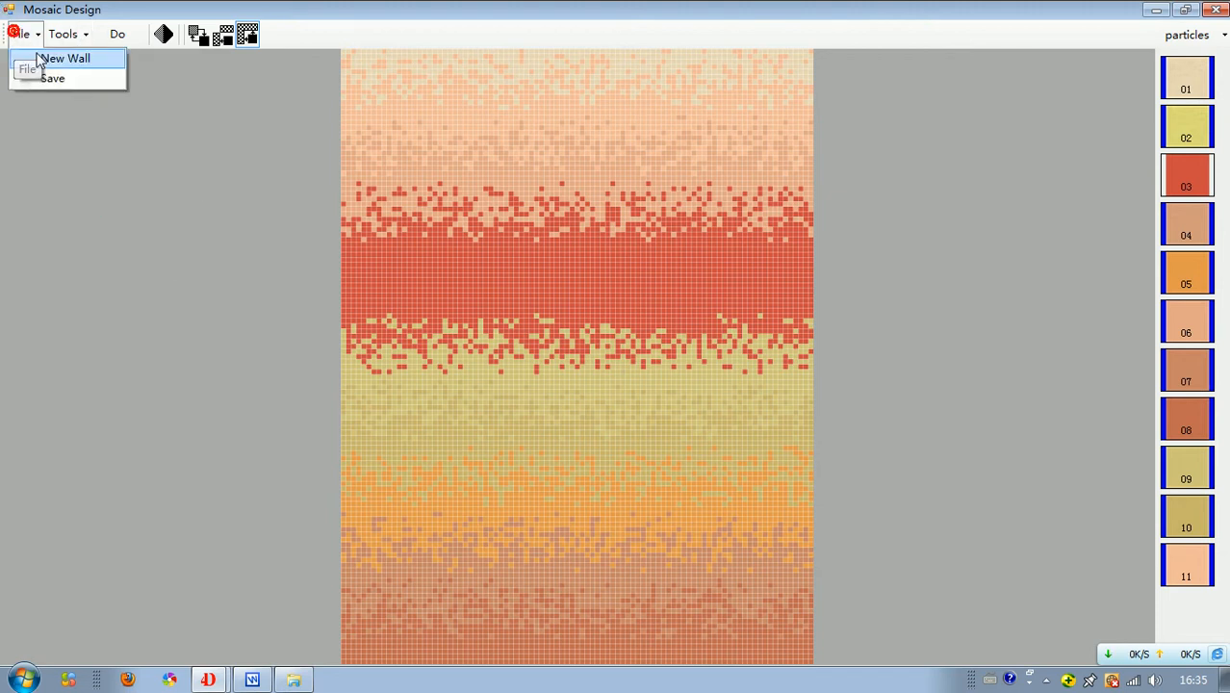
pyautogui.click(53, 59)
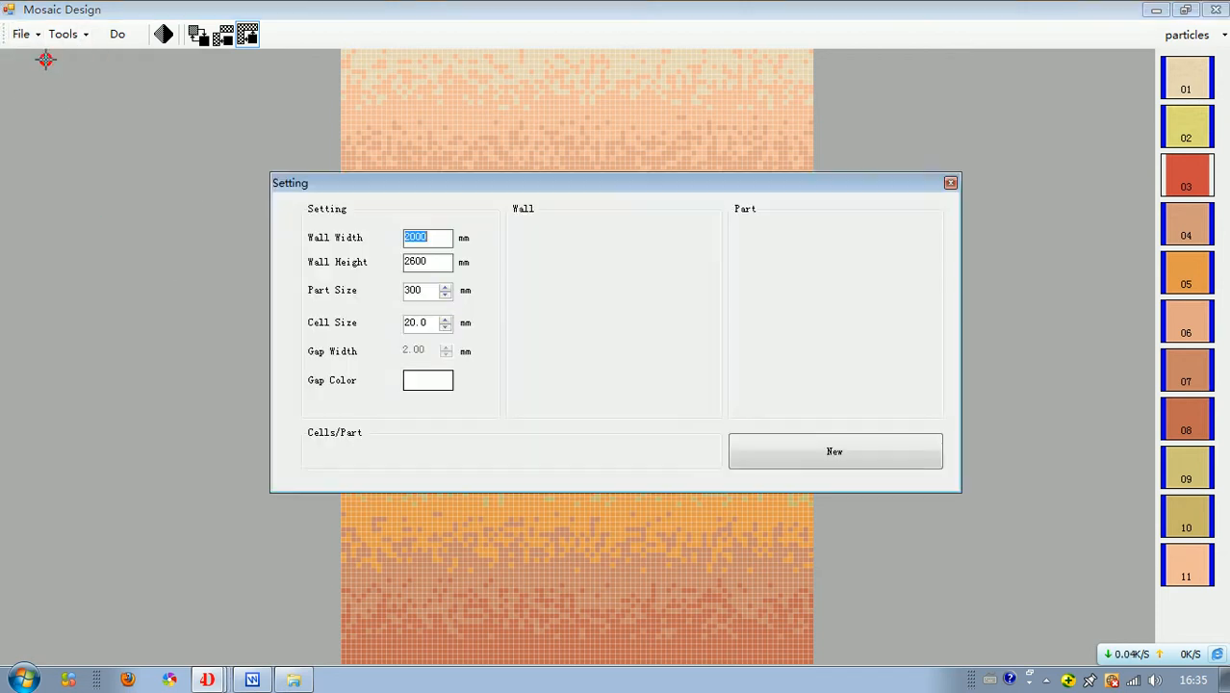
pyautogui.click(805, 445)
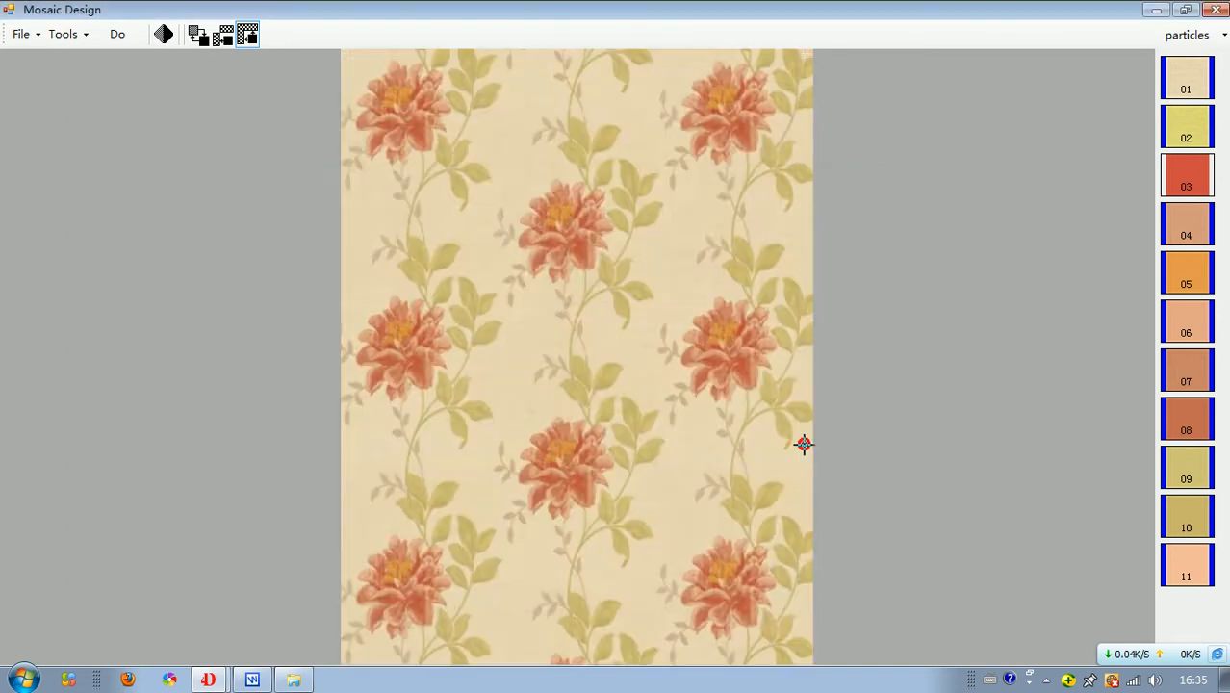
# Step: Create a new wall 2700 mm wide and 2600 mm high with 300 mm parts and 20 mm cells
pyautogui.click(19, 35)
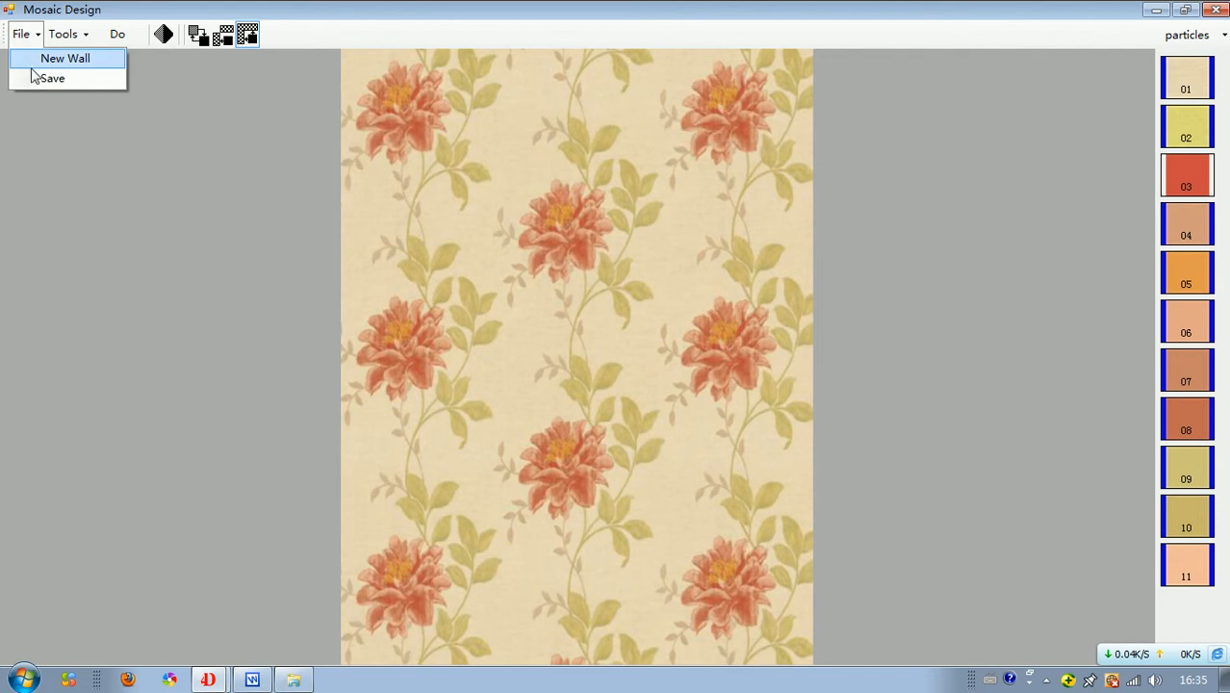
pyautogui.click(39, 58)
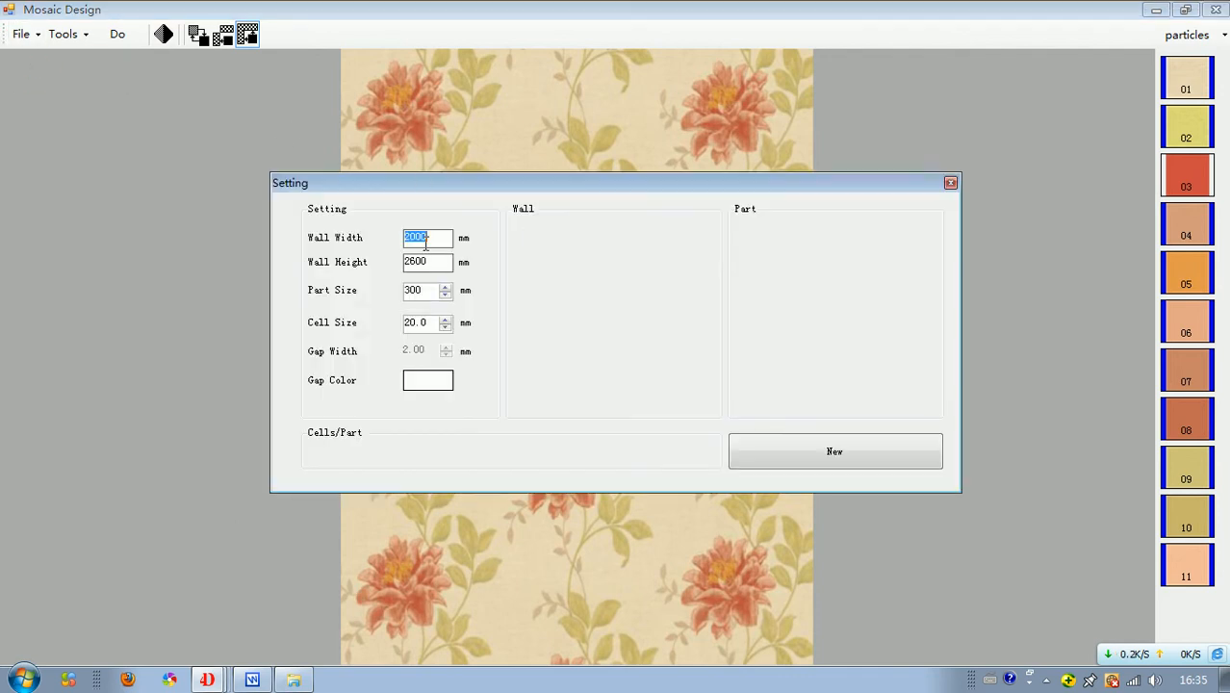
pyautogui.write('1')
pyautogui.press('BackSpace')
pyautogui.write('260')
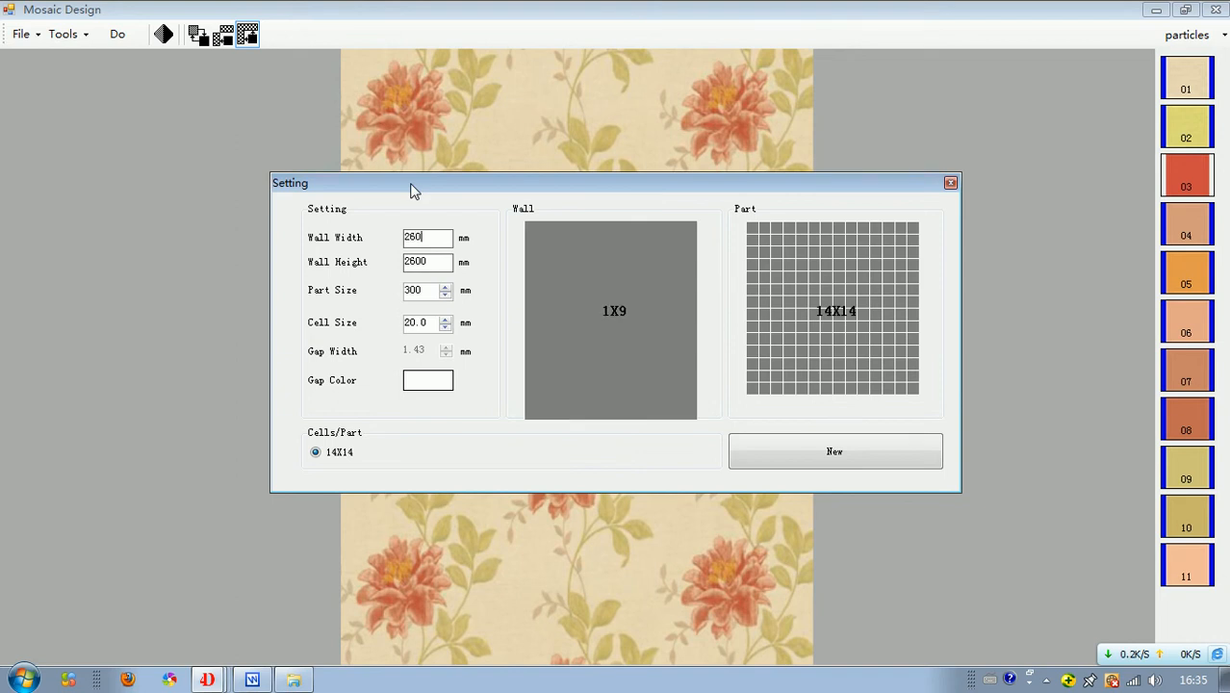
pyautogui.press('BackSpace')
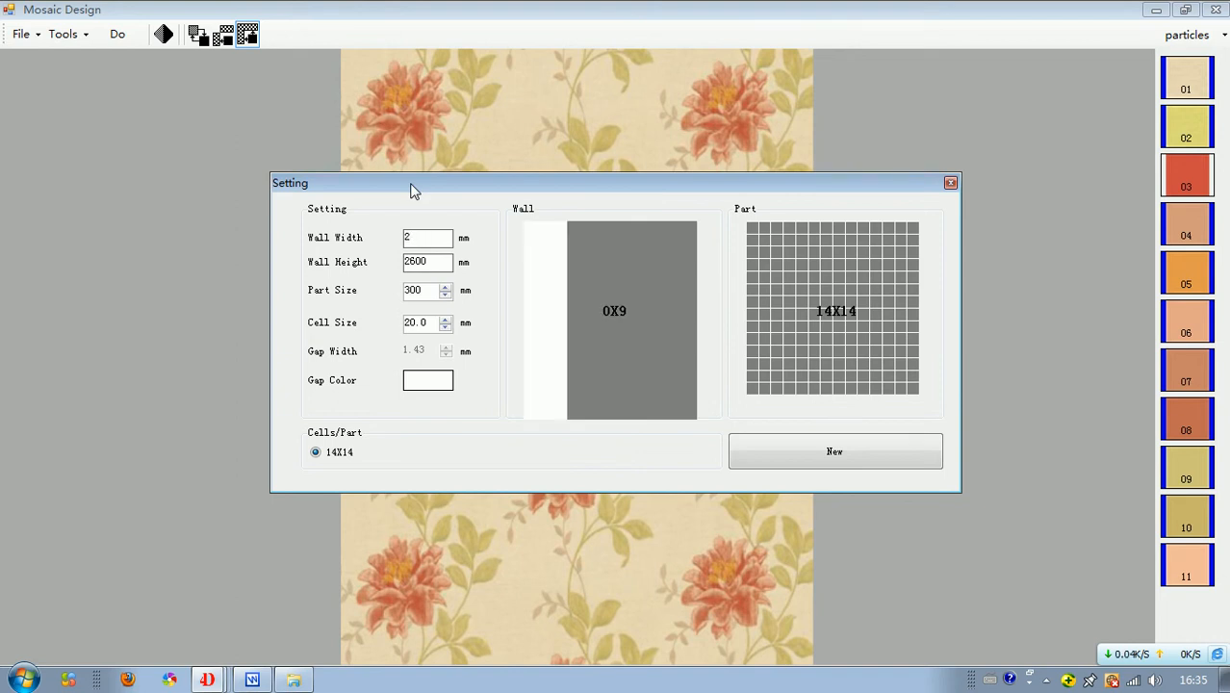
pyautogui.write('700')
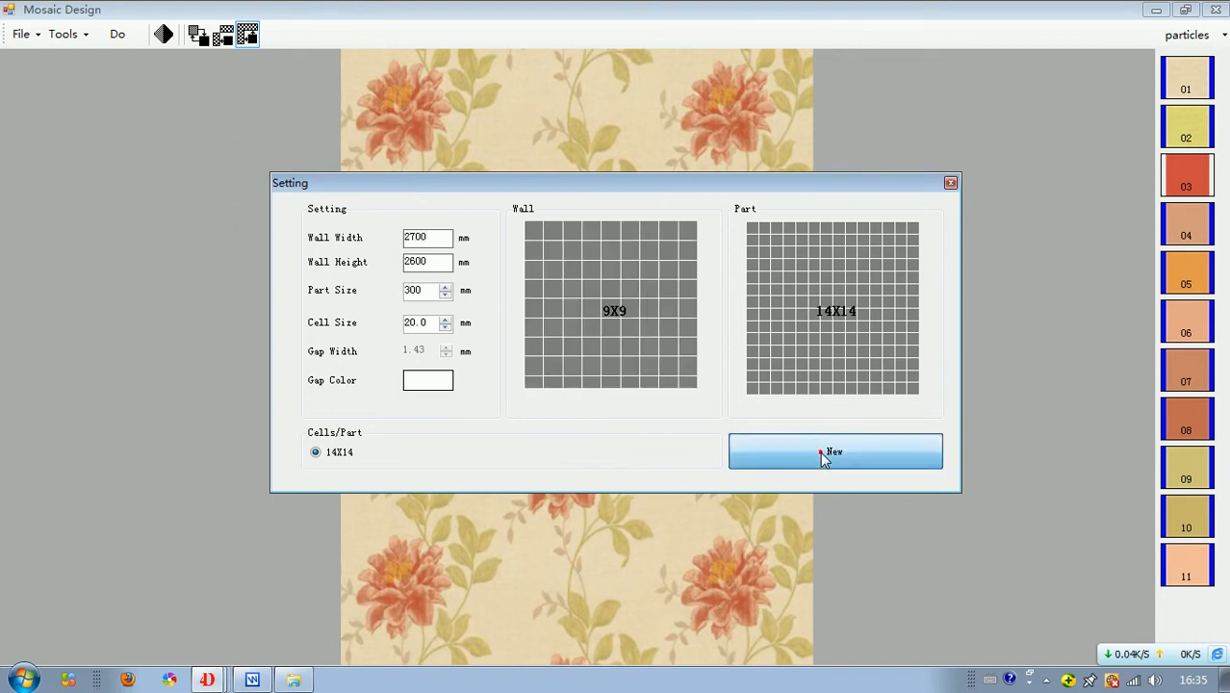
pyautogui.click(824, 458)
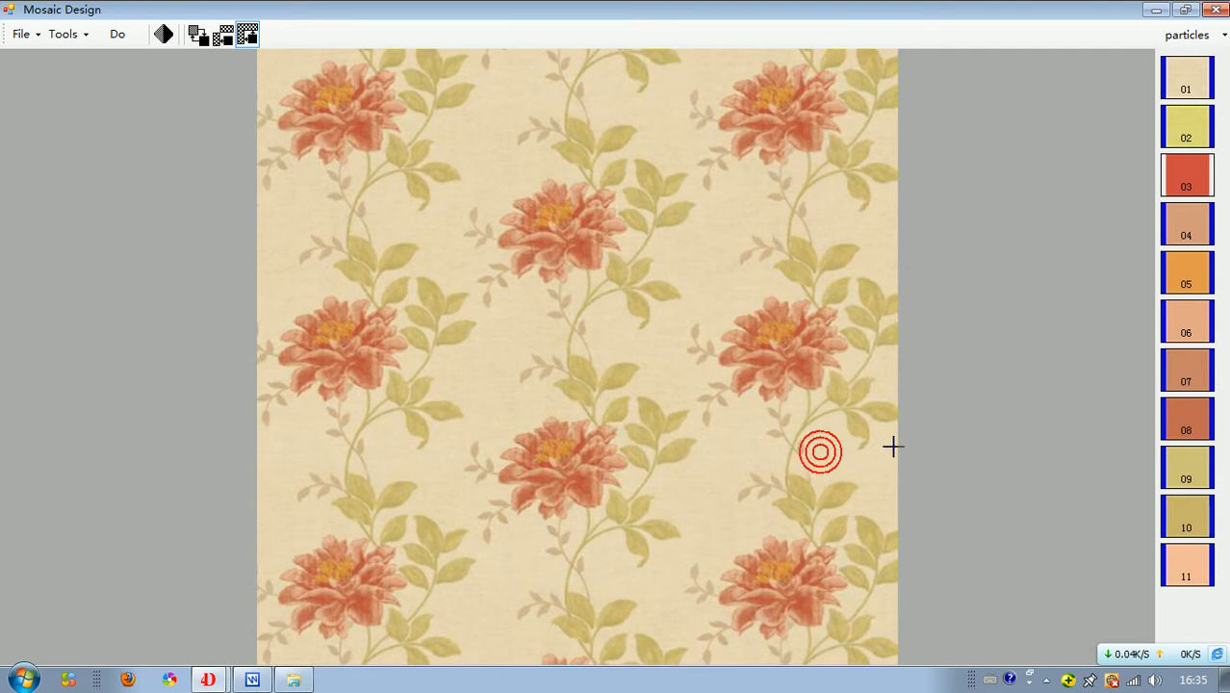
pyautogui.click(65, 35)
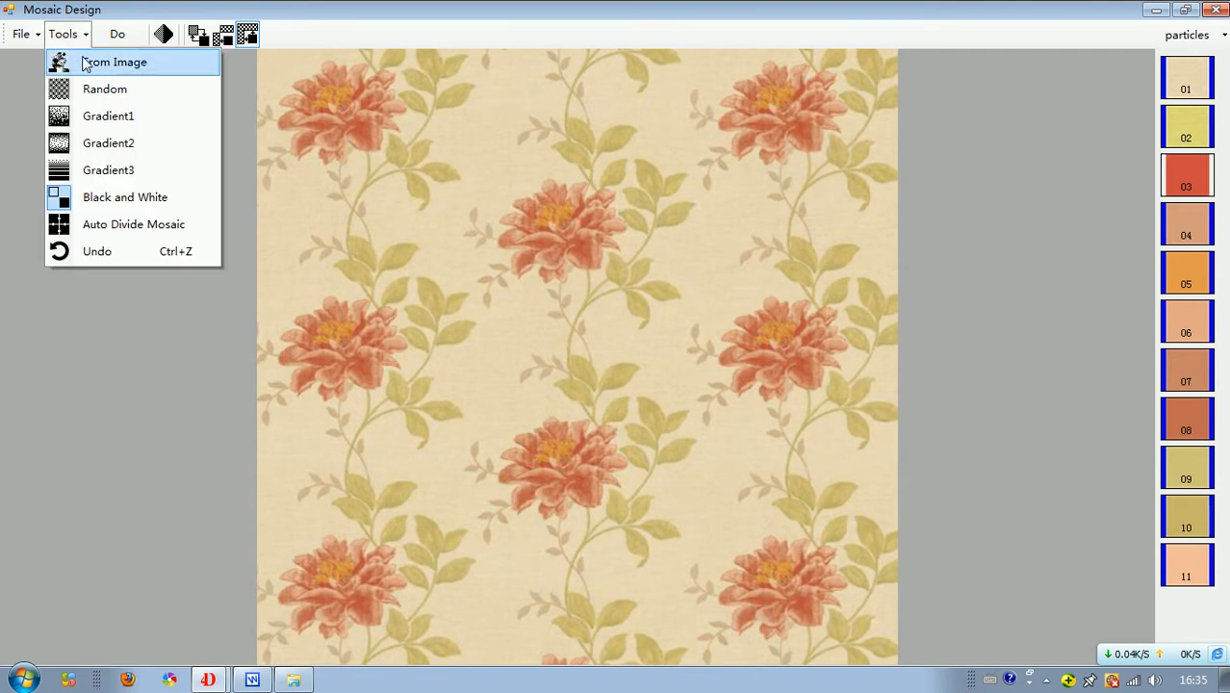
pyautogui.click(84, 60)
pyautogui.click(501, 144)
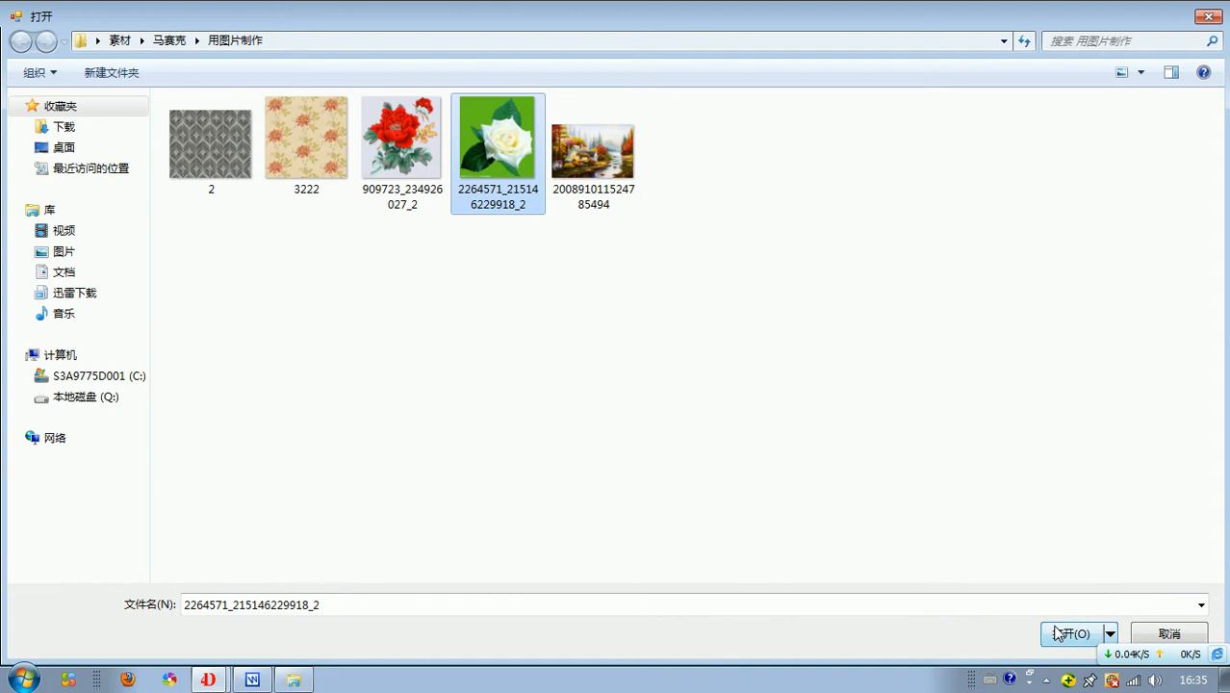
pyautogui.click(1068, 633)
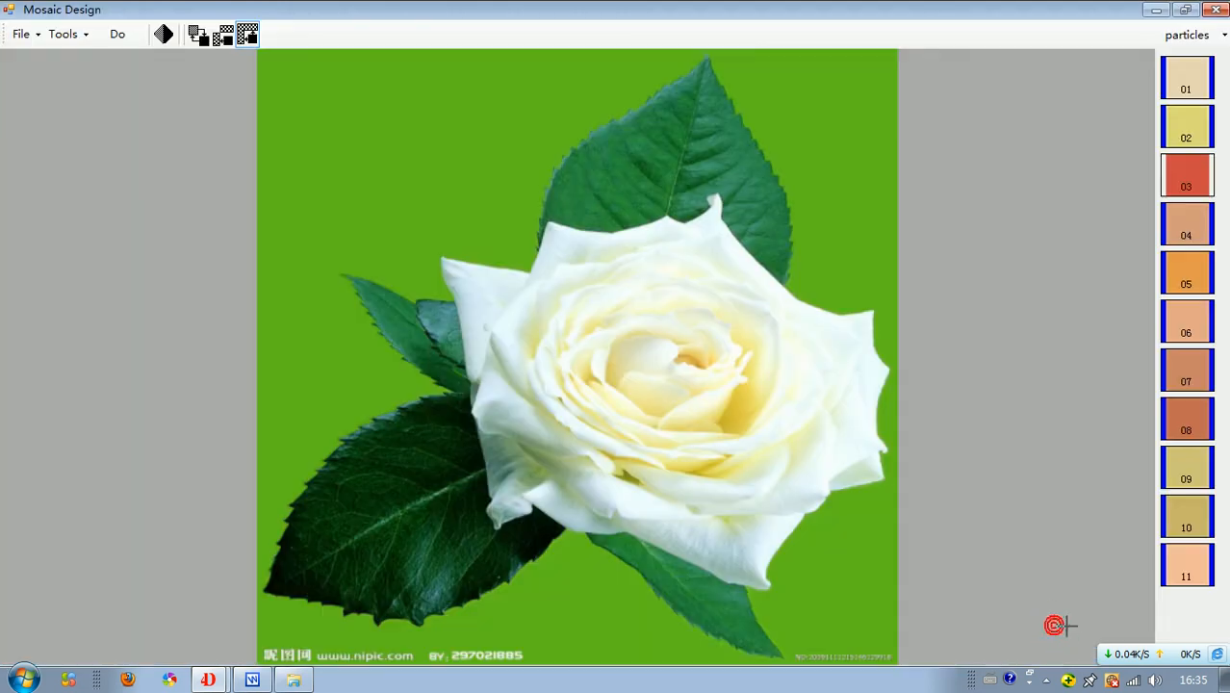
# Step: Try to generate a Black and White mosaic from the rose image with the AutoColor group
pyautogui.click(59, 35)
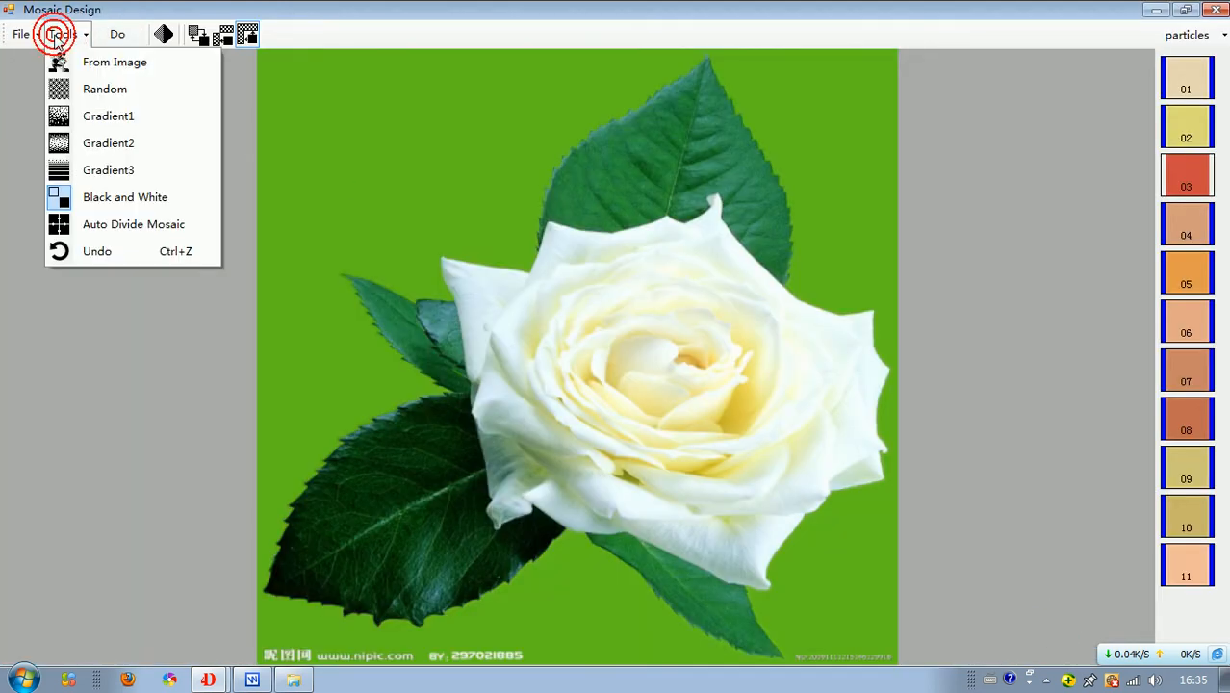
pyautogui.click(129, 198)
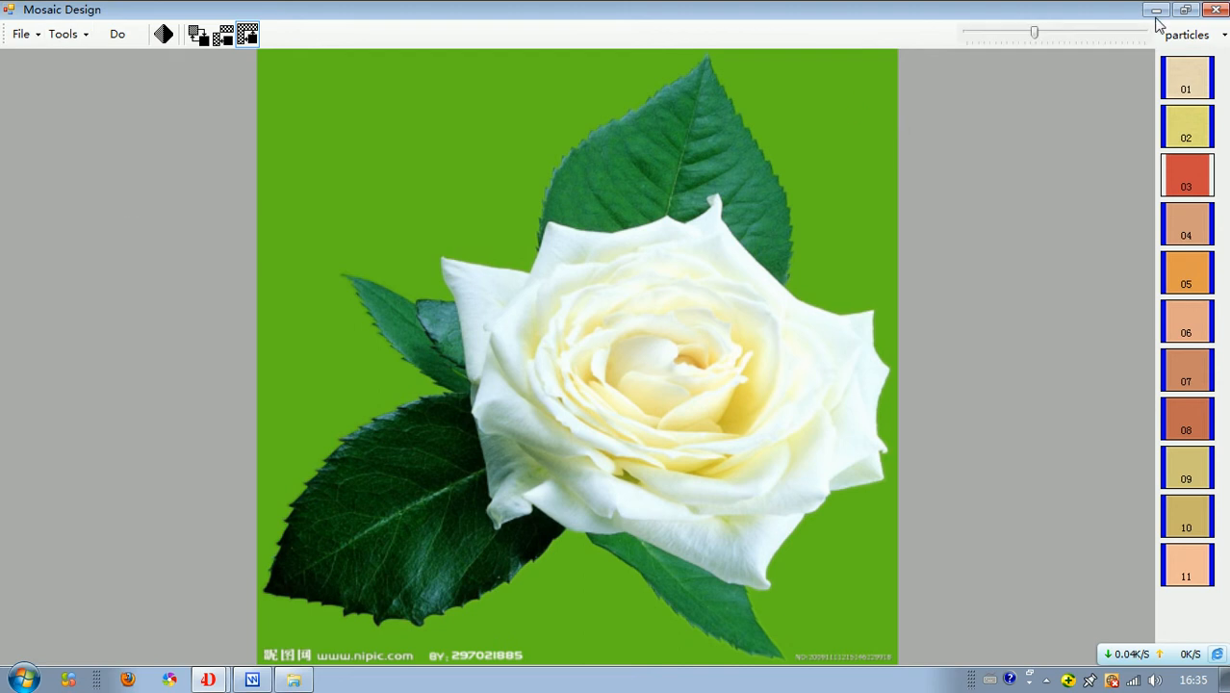
pyautogui.click(1186, 34)
pyautogui.click(1180, 98)
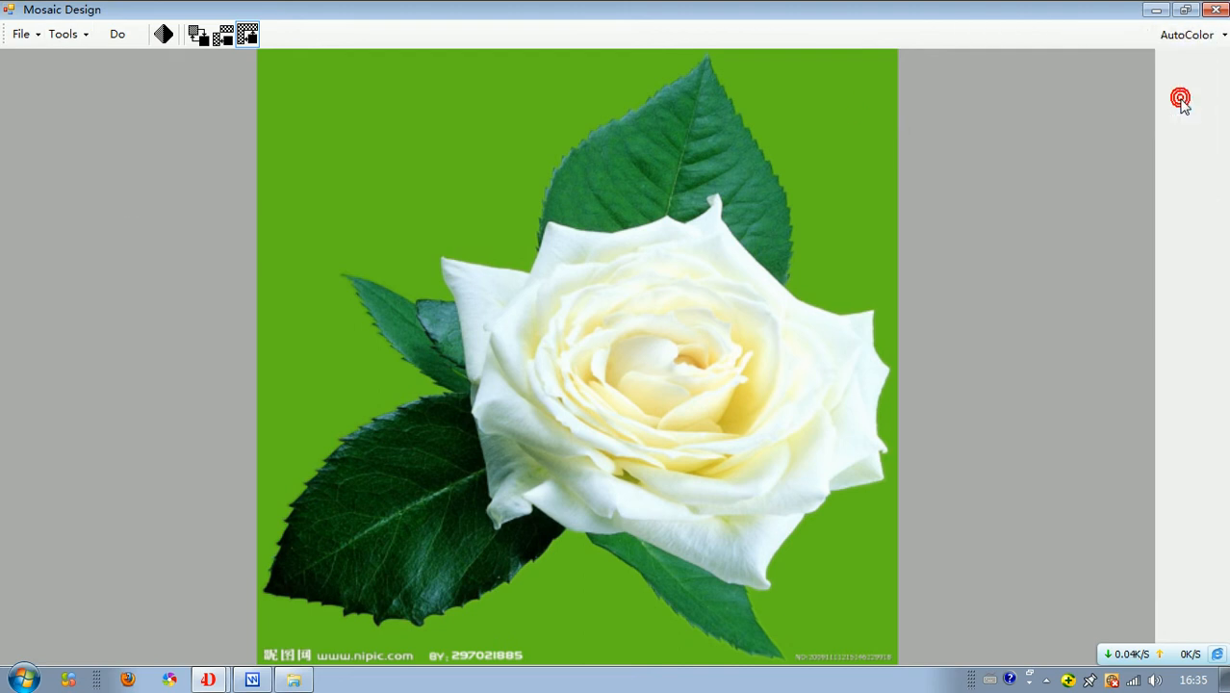
pyautogui.click(118, 35)
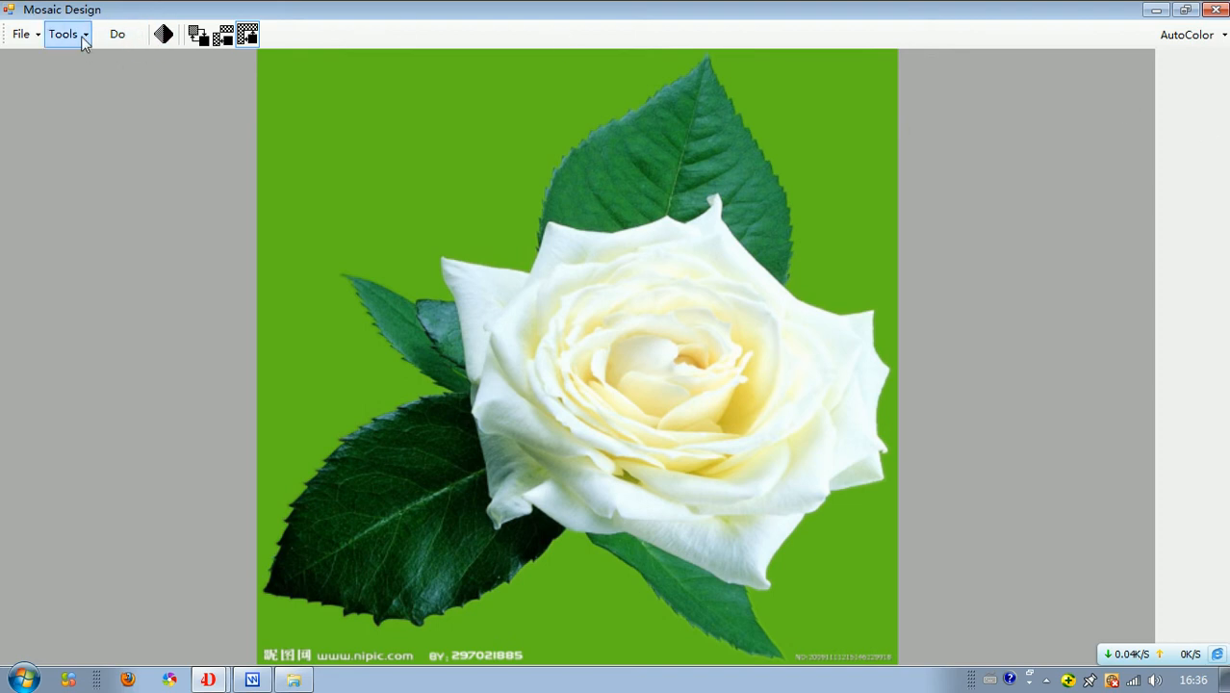
# Step: Try to create a new 2700 × 2600 mm wall with 300 mm parts, 20 mm cells and a white gap color
pyautogui.click(25, 40)
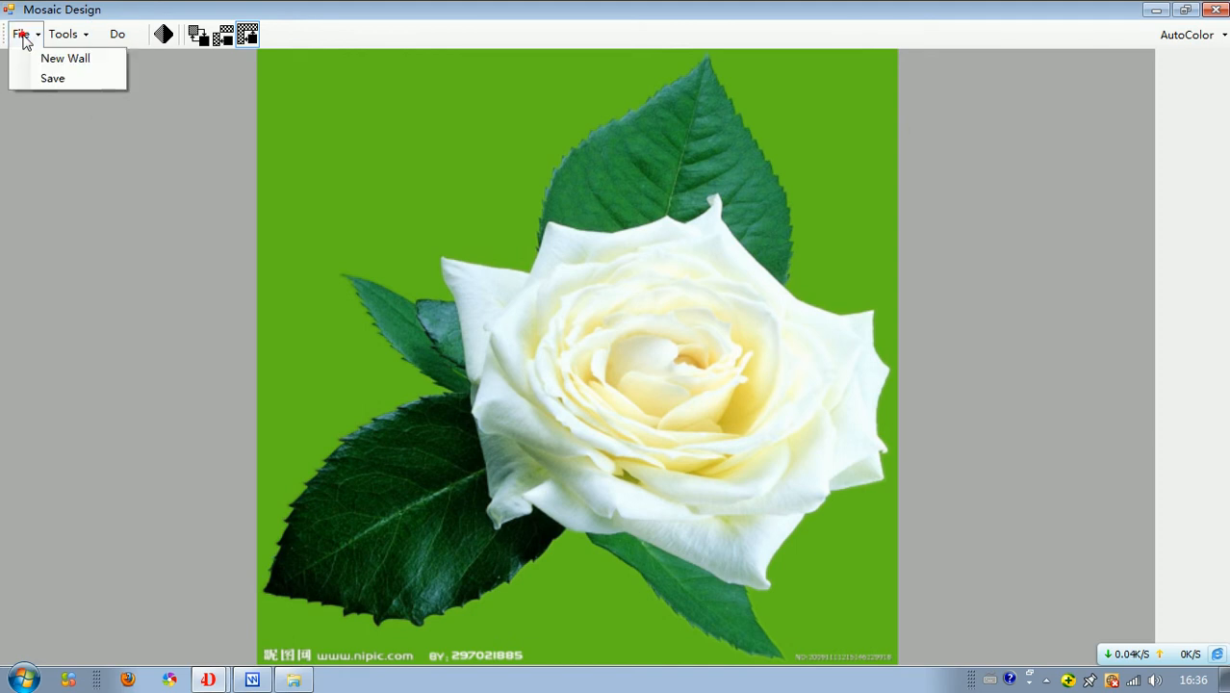
pyautogui.click(77, 68)
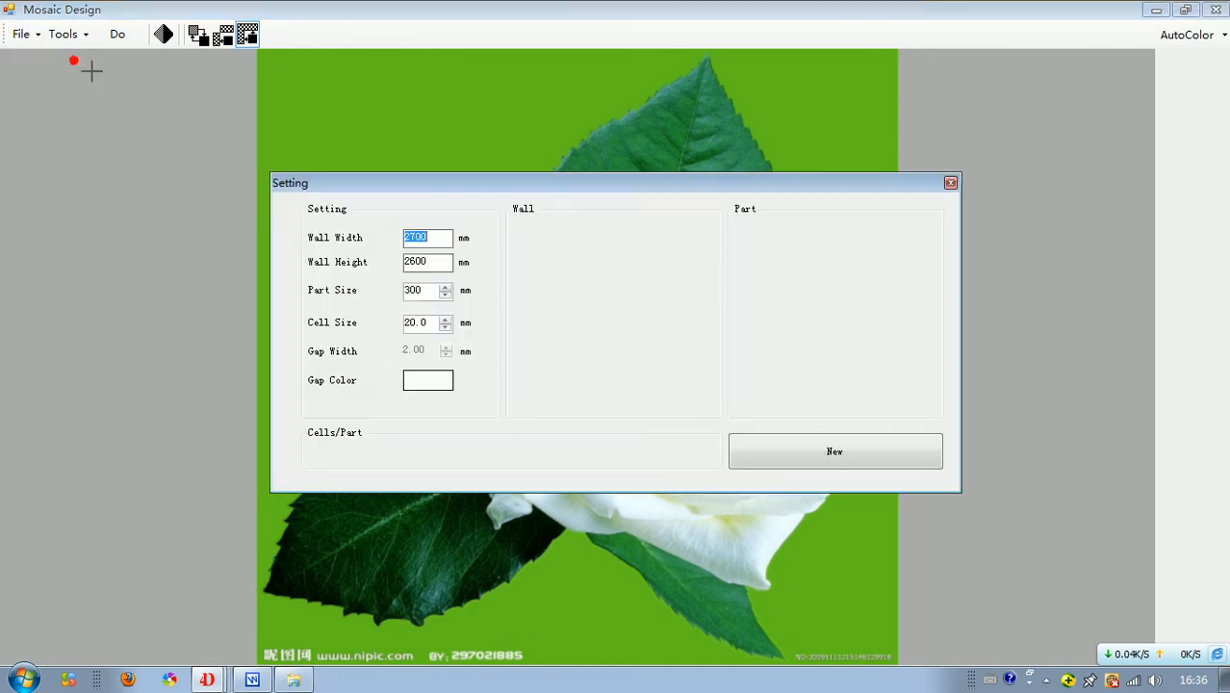
pyautogui.click(430, 381)
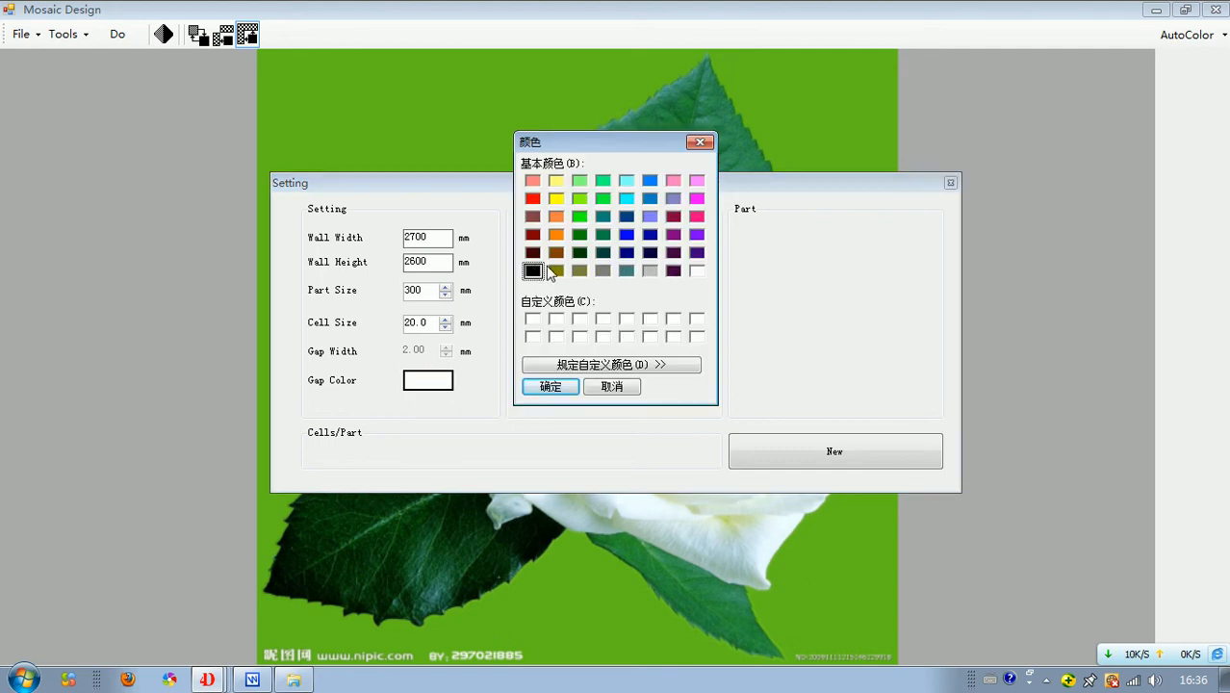
pyautogui.click(698, 273)
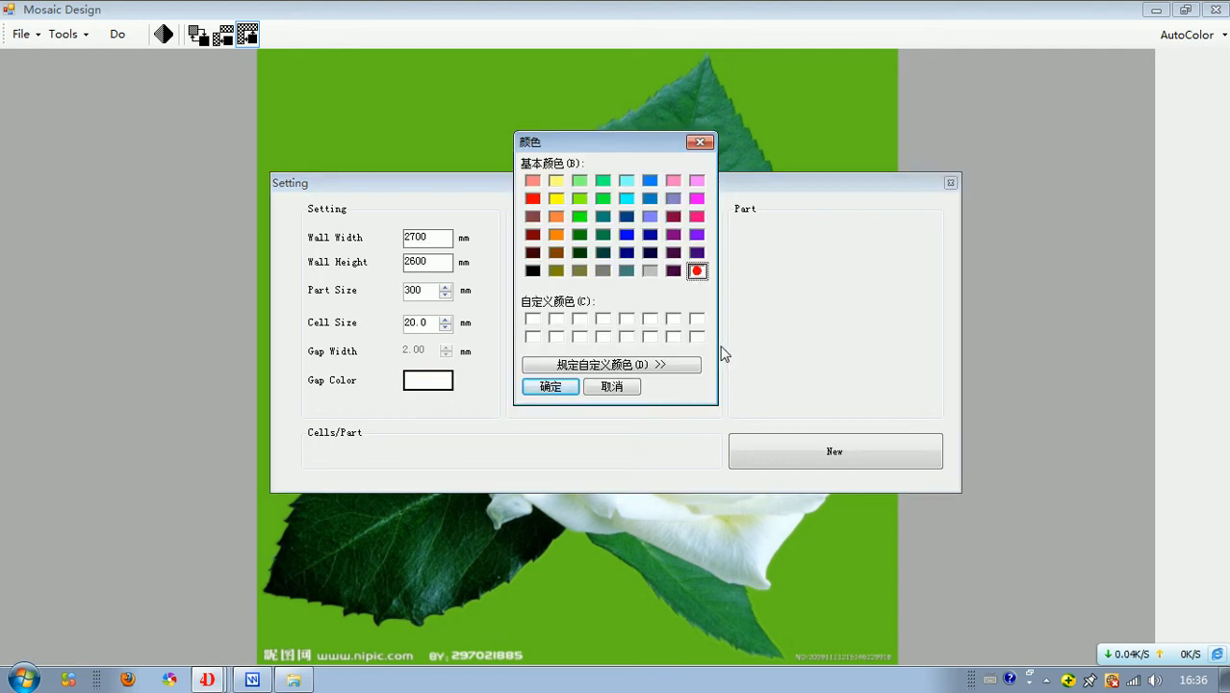
pyautogui.click(820, 451)
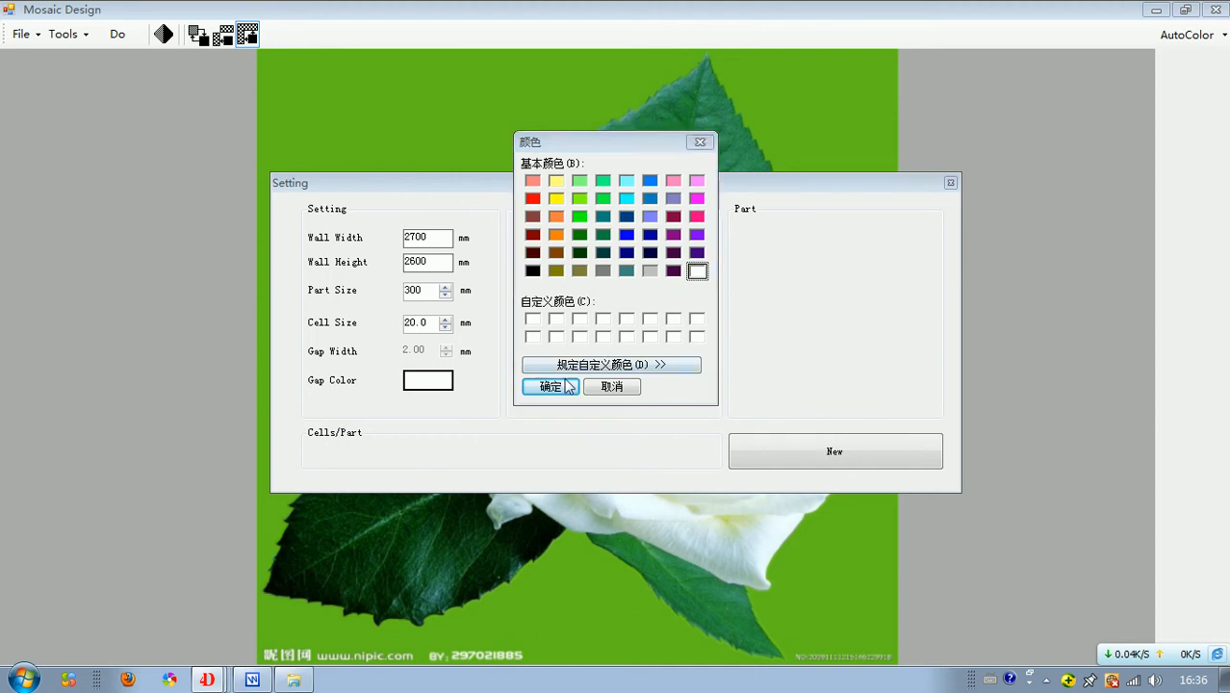
pyautogui.click(557, 383)
pyautogui.click(813, 453)
pyautogui.click(62, 33)
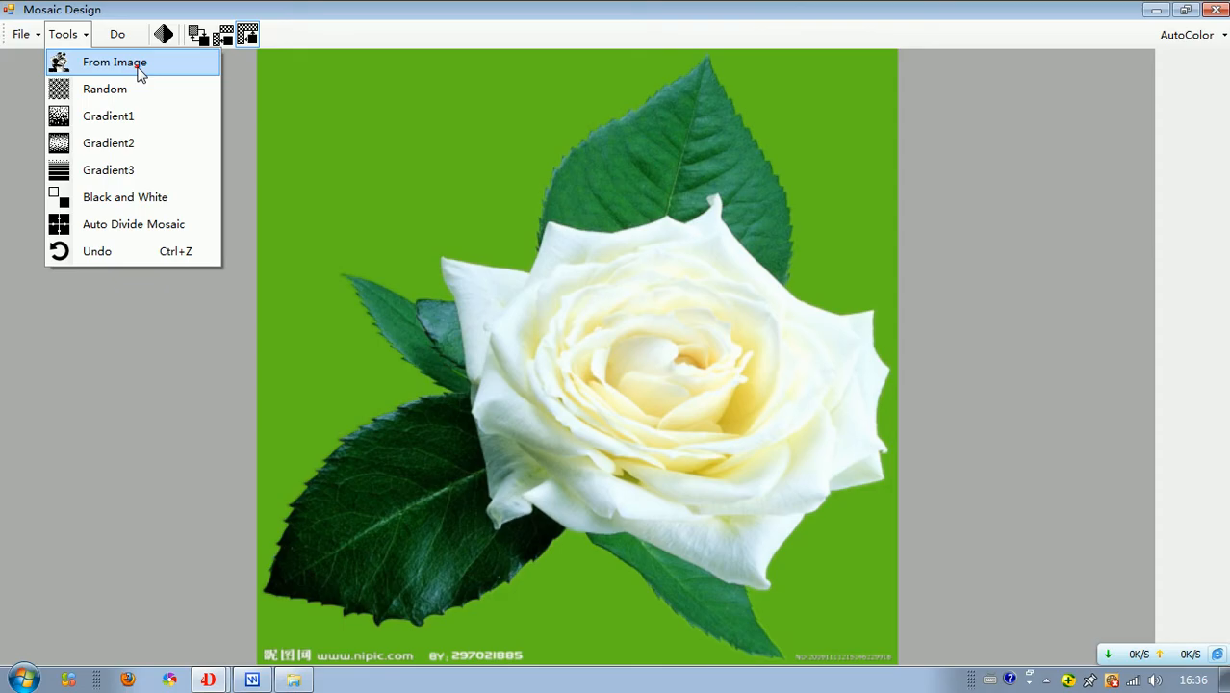
pyautogui.click(140, 70)
pyautogui.click(530, 136)
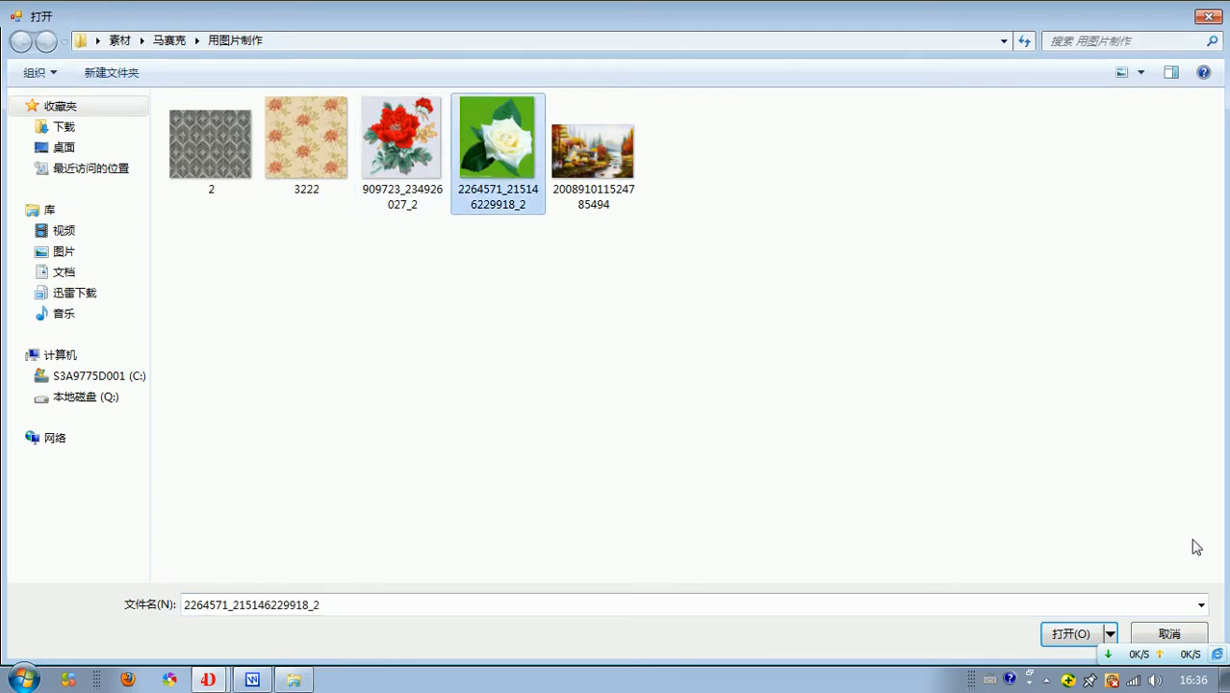
pyautogui.click(1068, 634)
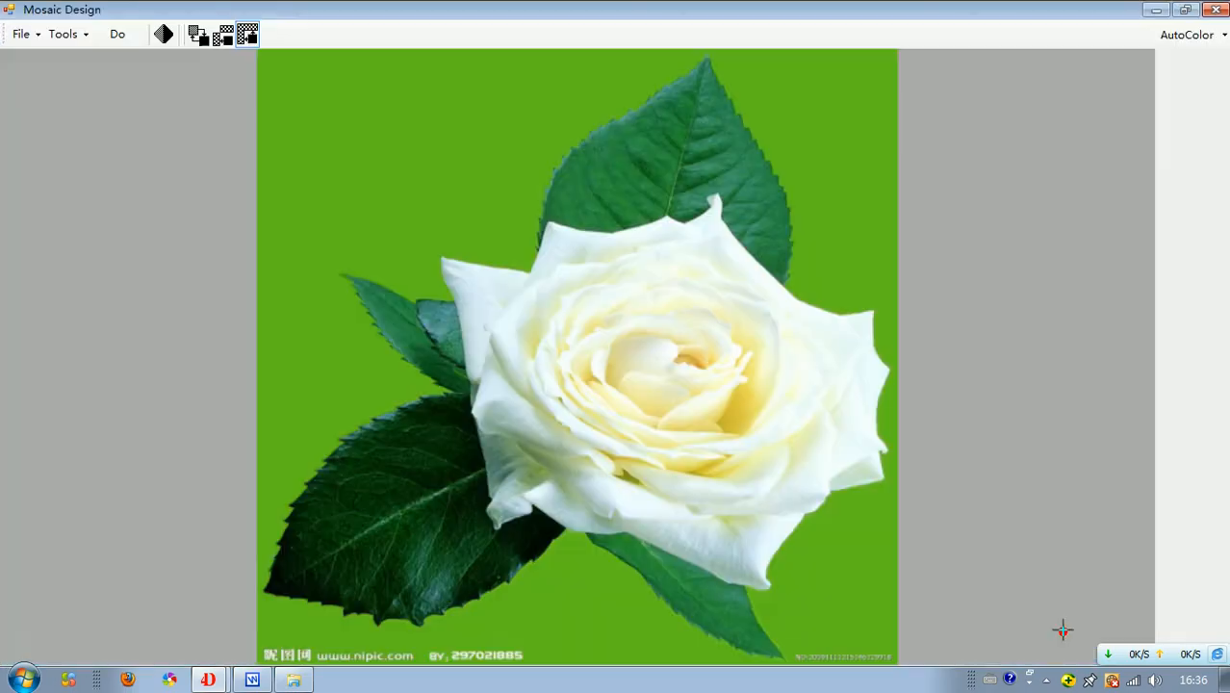
pyautogui.click(114, 40)
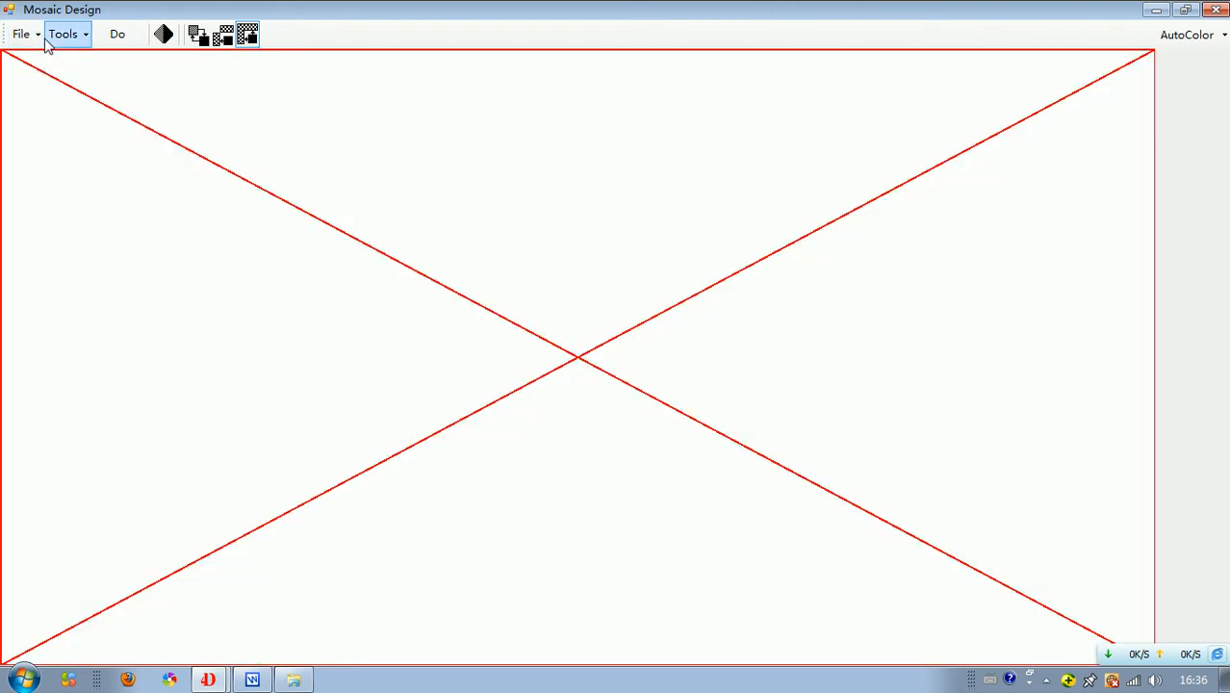
# Step: Try to replace the failed drawing with a fresh 2700 × 2600 mm wall using the existing part and cell sizes
pyautogui.click(1180, 35)
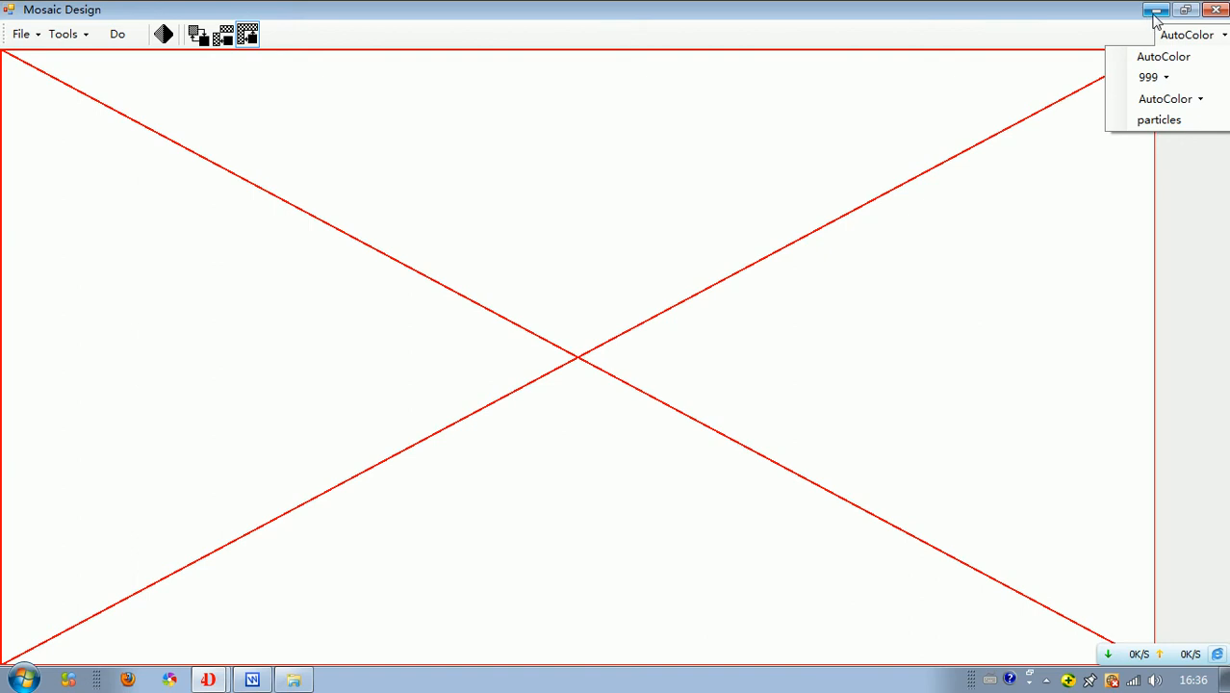
pyautogui.click(293, 10)
pyautogui.click(21, 34)
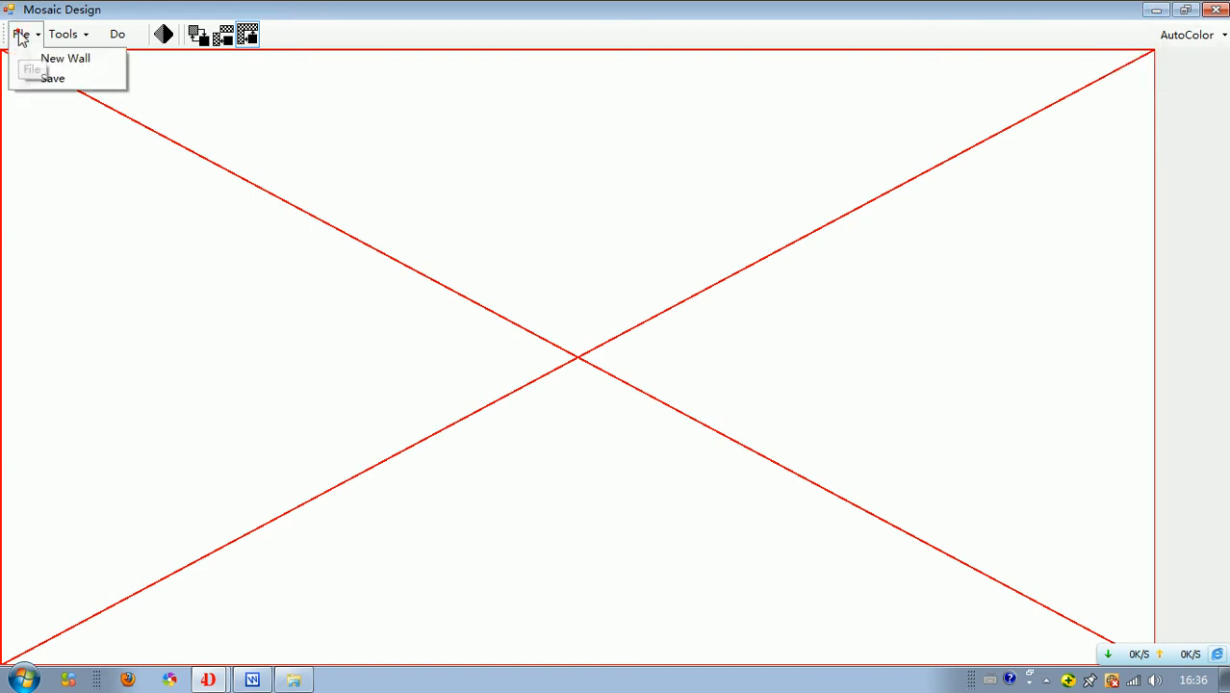
pyautogui.click(65, 58)
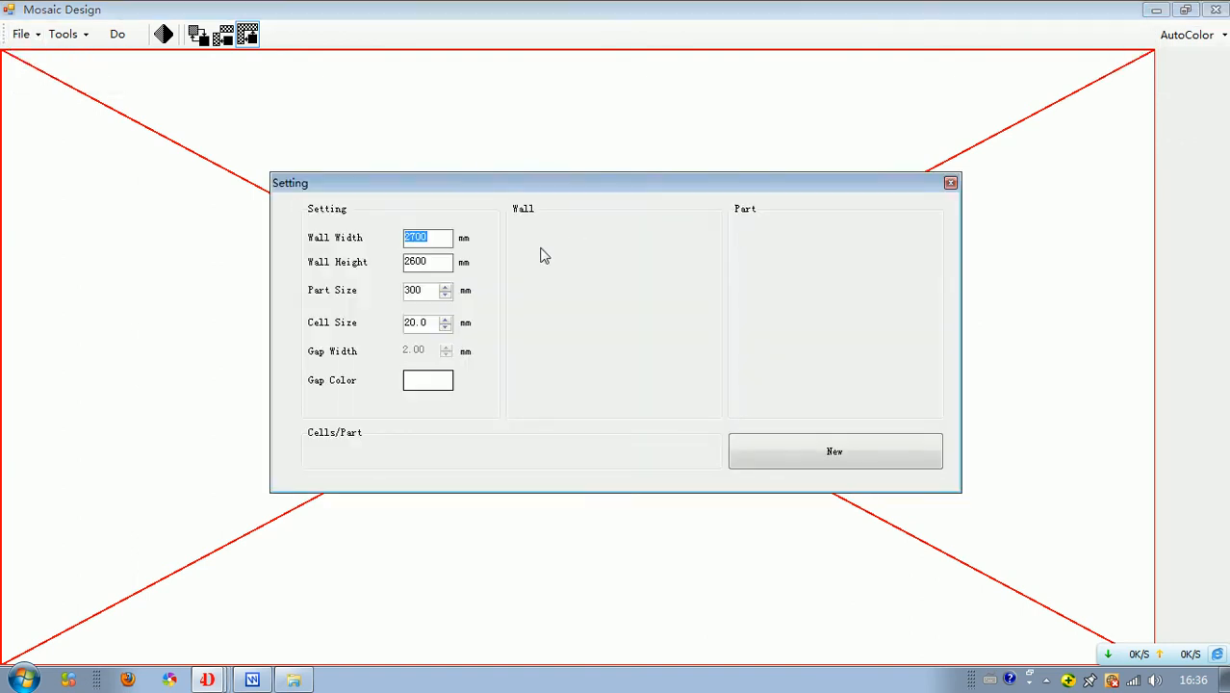
pyautogui.click(803, 452)
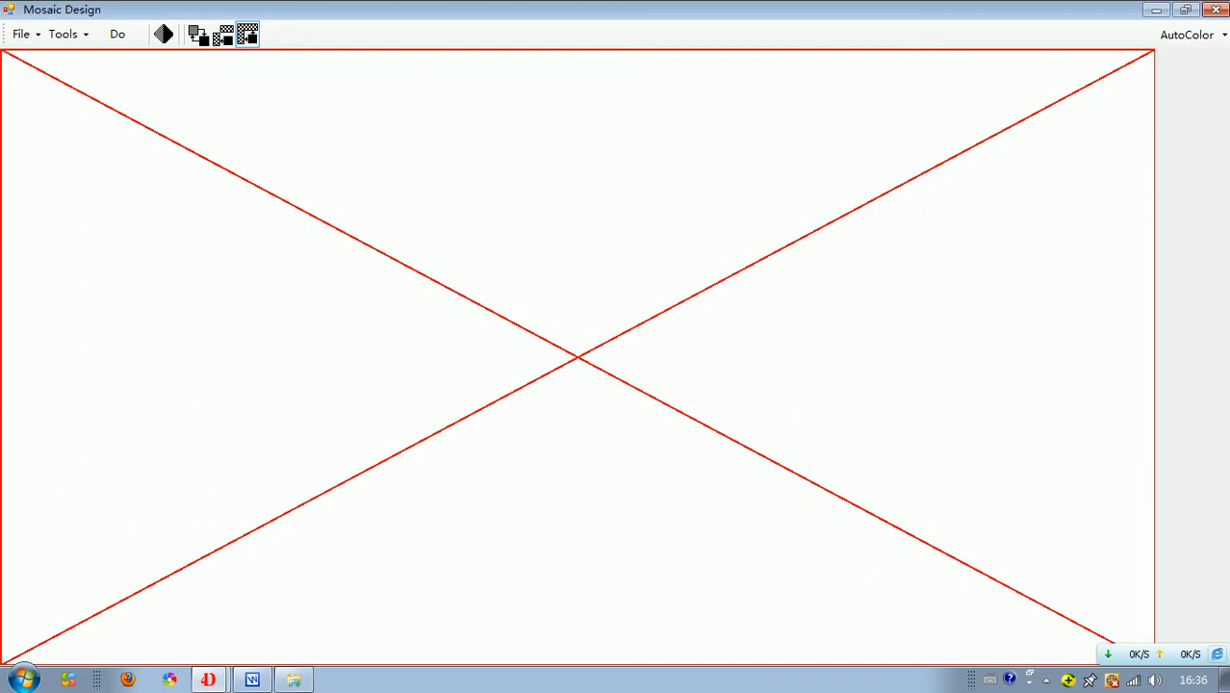
# Step: Close the broken Mosaic Design window and reopen the Mosaic Design tool
pyautogui.click(1217, 10)
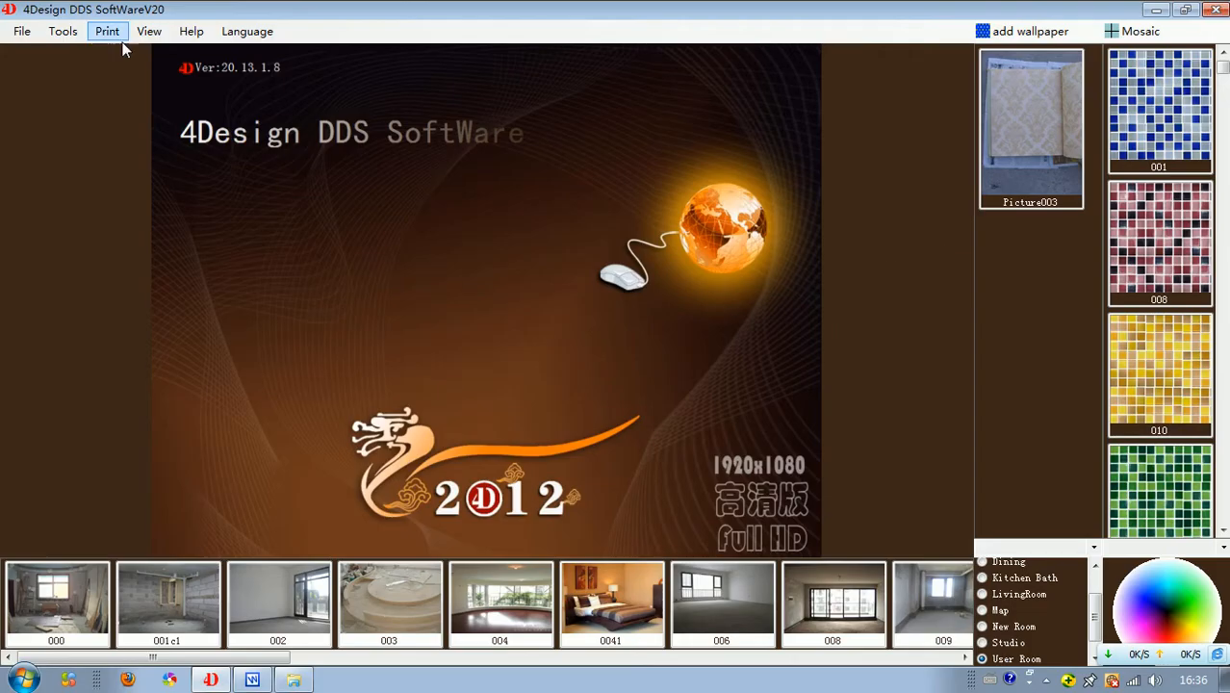
pyautogui.click(60, 29)
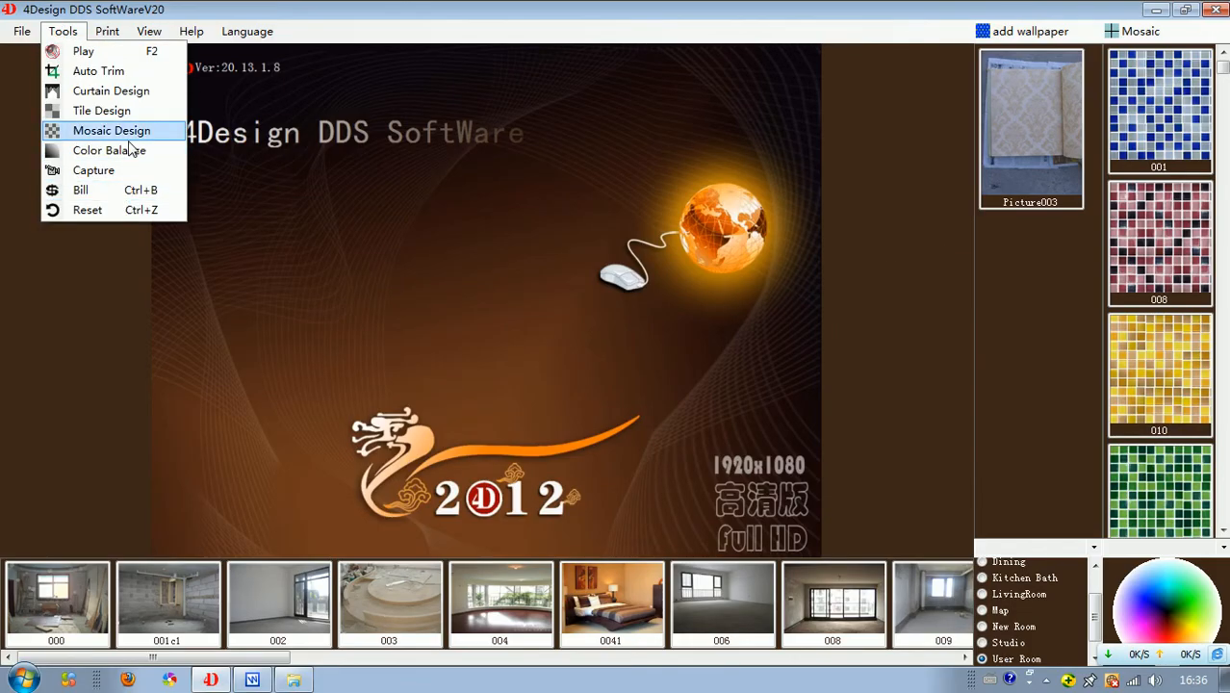
pyautogui.click(112, 131)
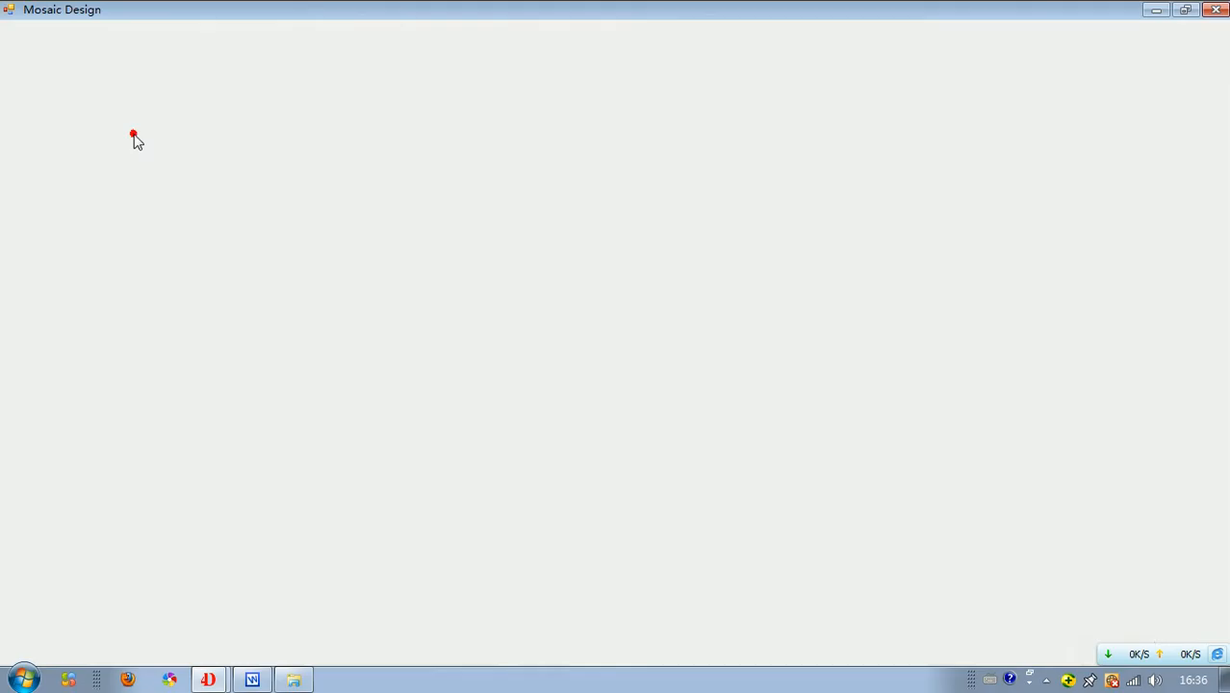
# Step: Create a new wall 2000 mm wide and 3000 mm high with 300 mm parts and 20 mm cells
pyautogui.click(26, 35)
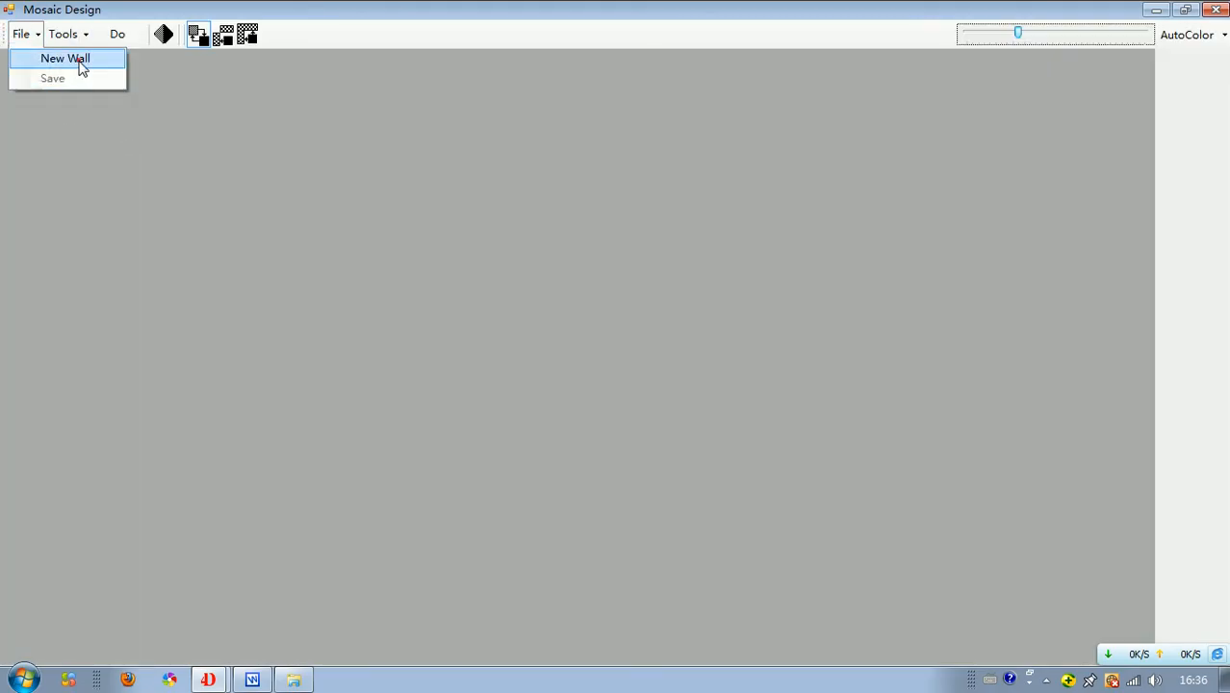
pyautogui.click(79, 59)
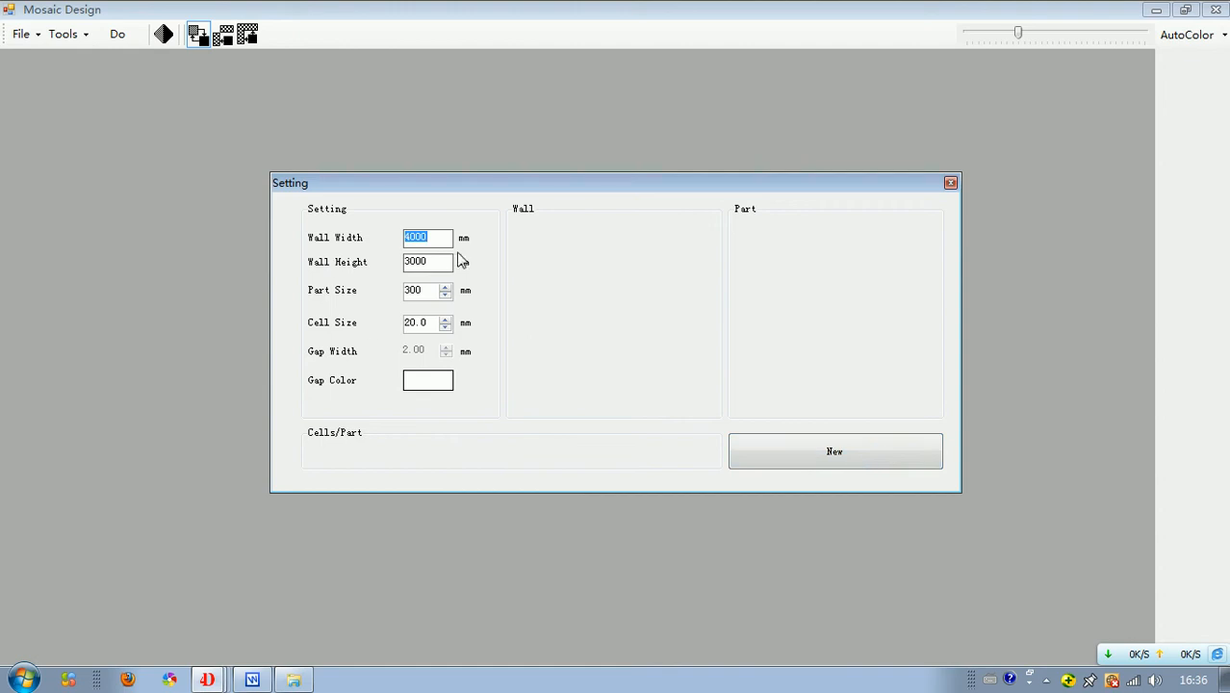
pyautogui.write('2000')
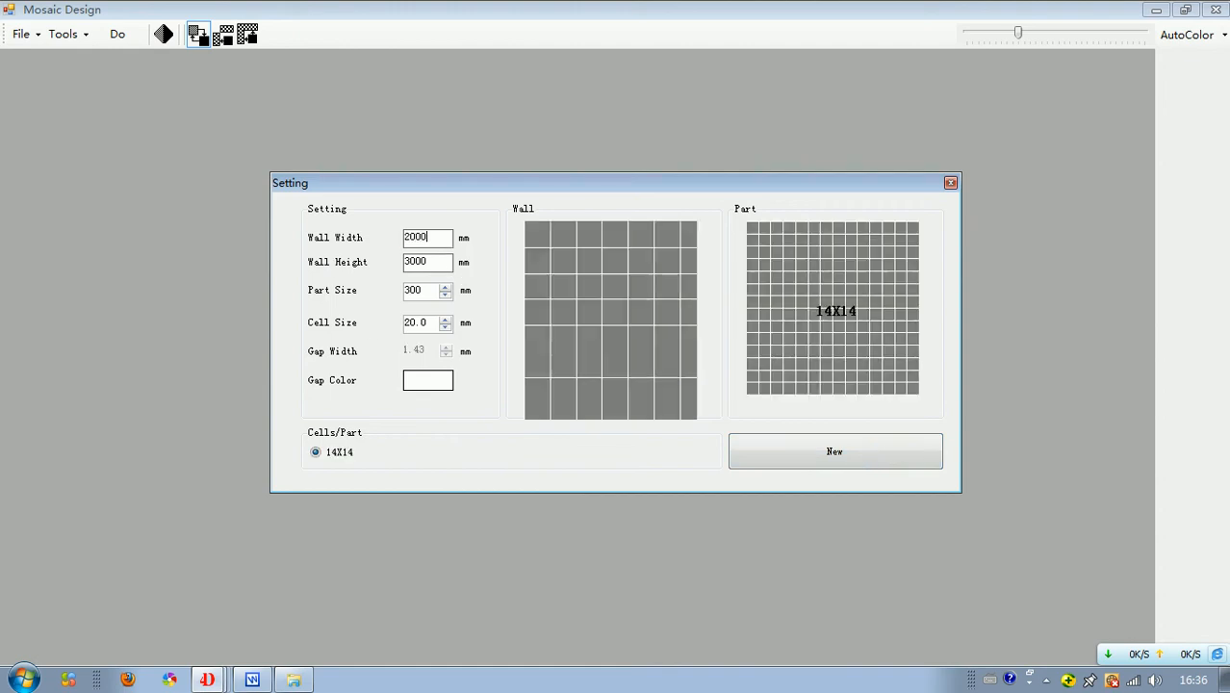
pyautogui.click(743, 464)
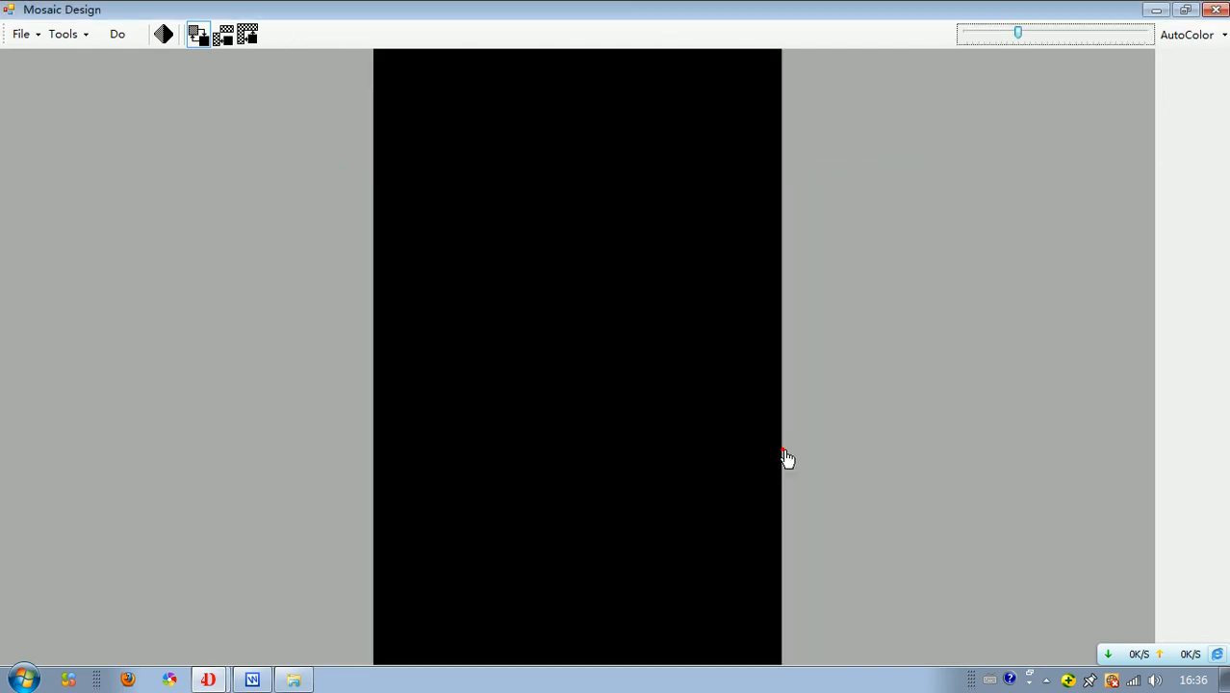
pyautogui.click(63, 34)
pyautogui.click(95, 73)
pyautogui.click(506, 150)
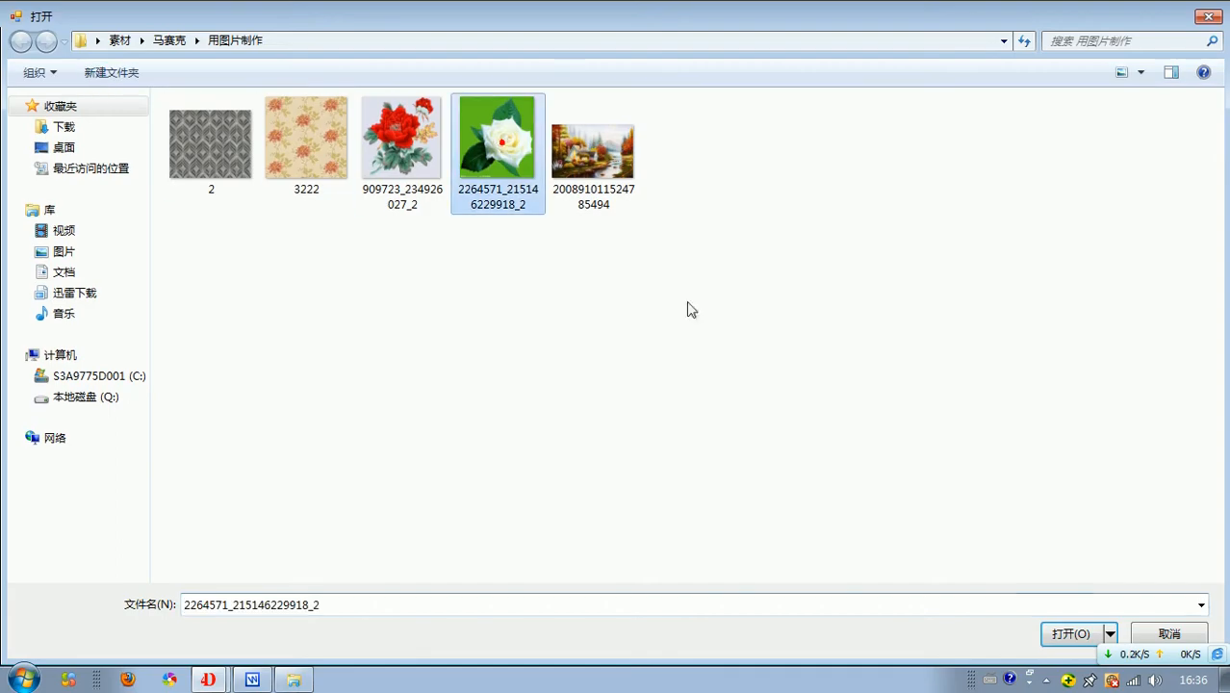
pyautogui.click(1063, 632)
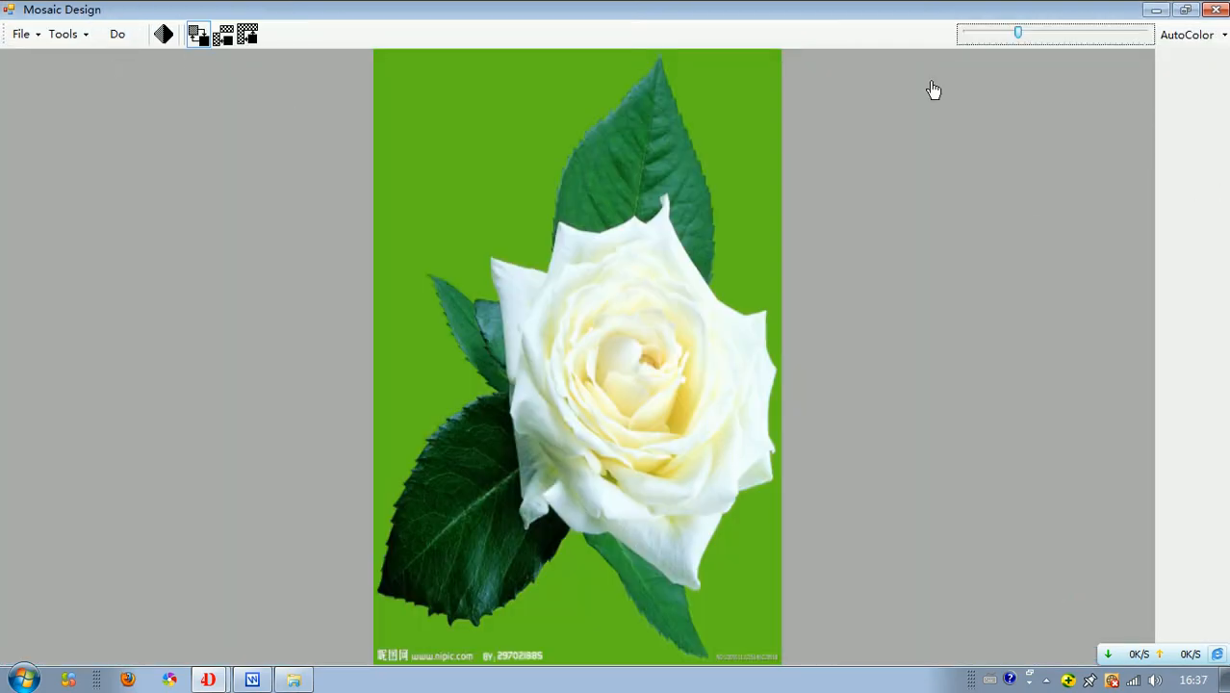
pyautogui.click(115, 34)
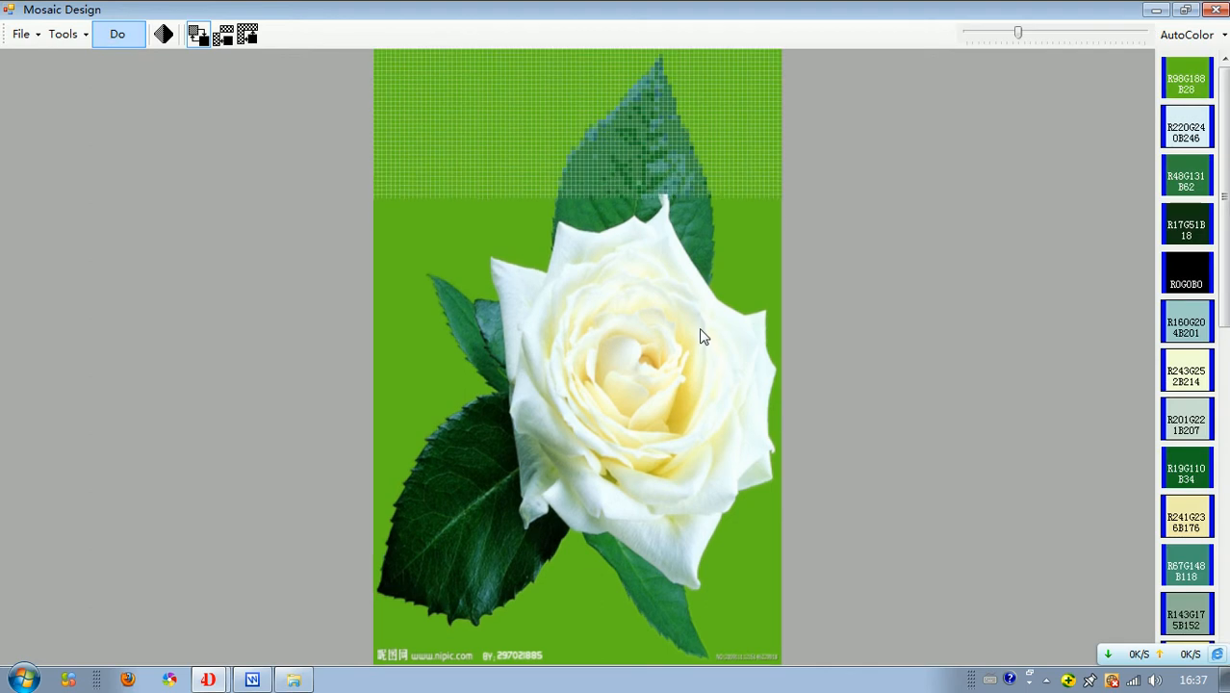
# Step: Regenerate the rose mosaic in Black and White mode
pyautogui.click(60, 36)
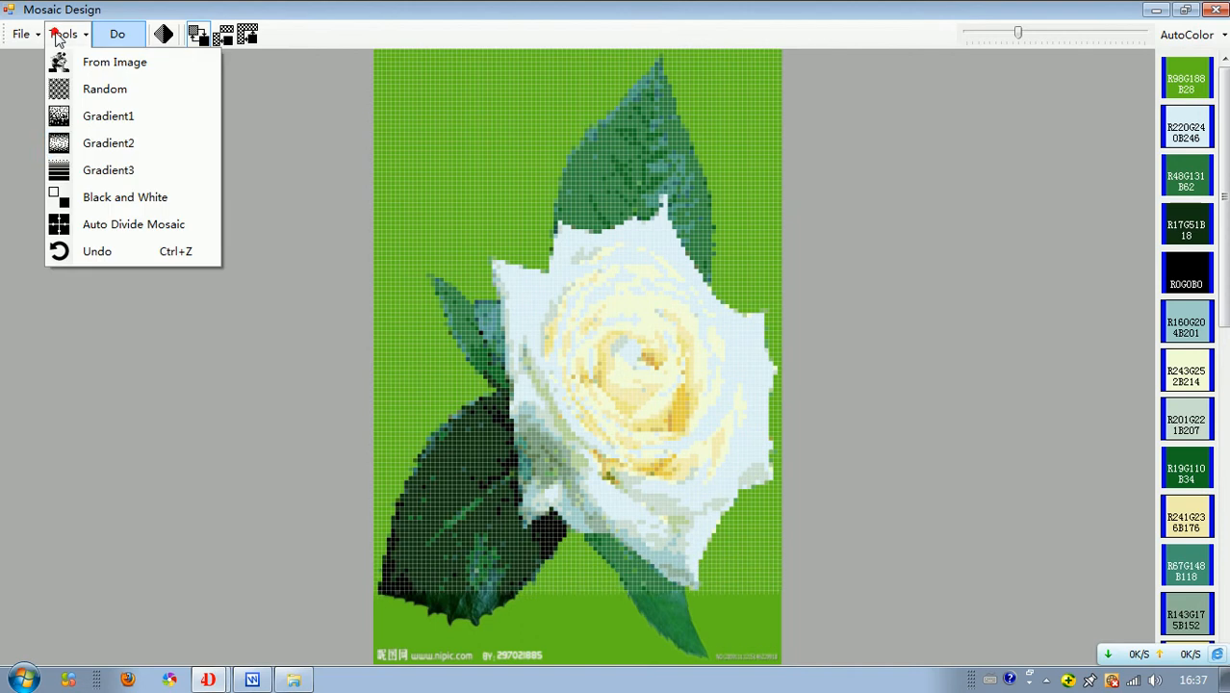
pyautogui.click(164, 200)
pyautogui.click(114, 39)
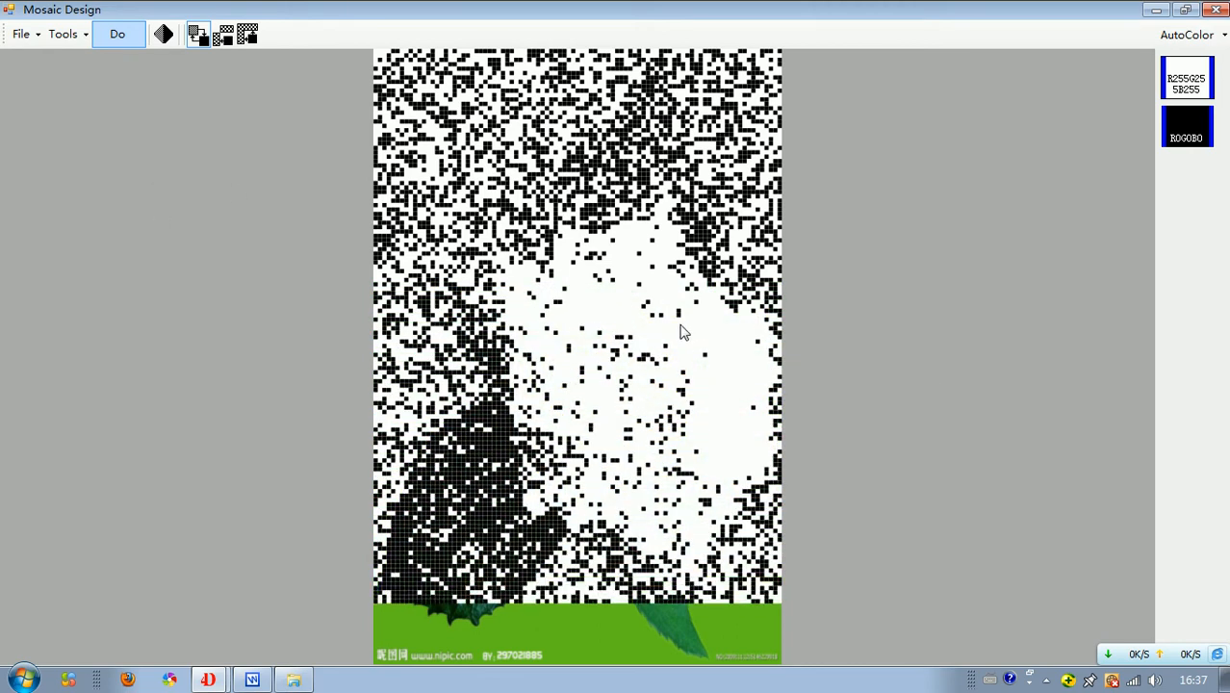
# Step: Open the mosaic sheet ddf17 from the 素材 > 马赛克 > 分割马赛克jpg folder in the Auto Divide Mosaic tool
pyautogui.click(60, 35)
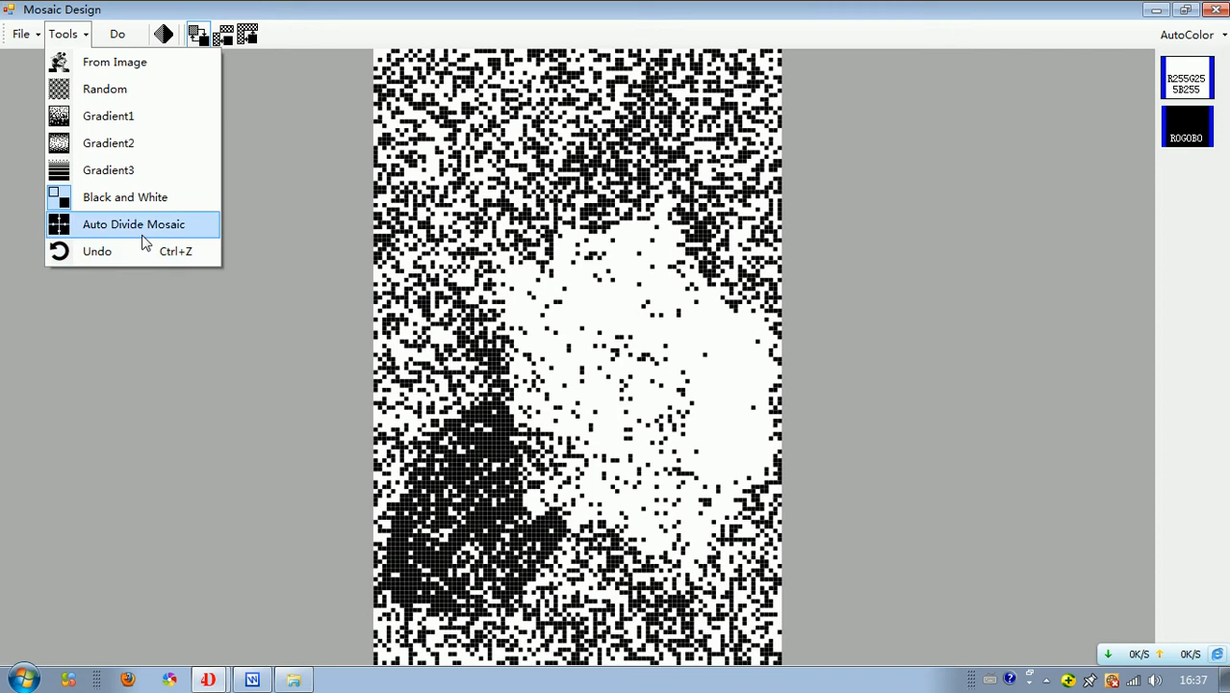
pyautogui.click(144, 231)
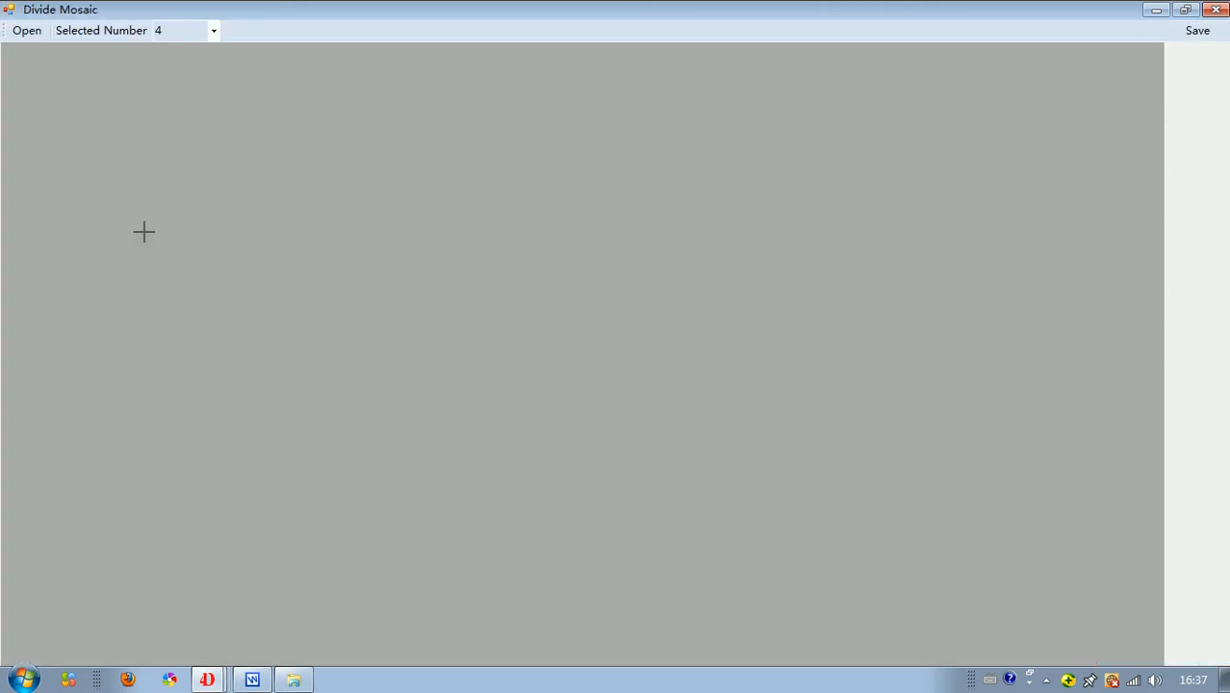
pyautogui.click(27, 32)
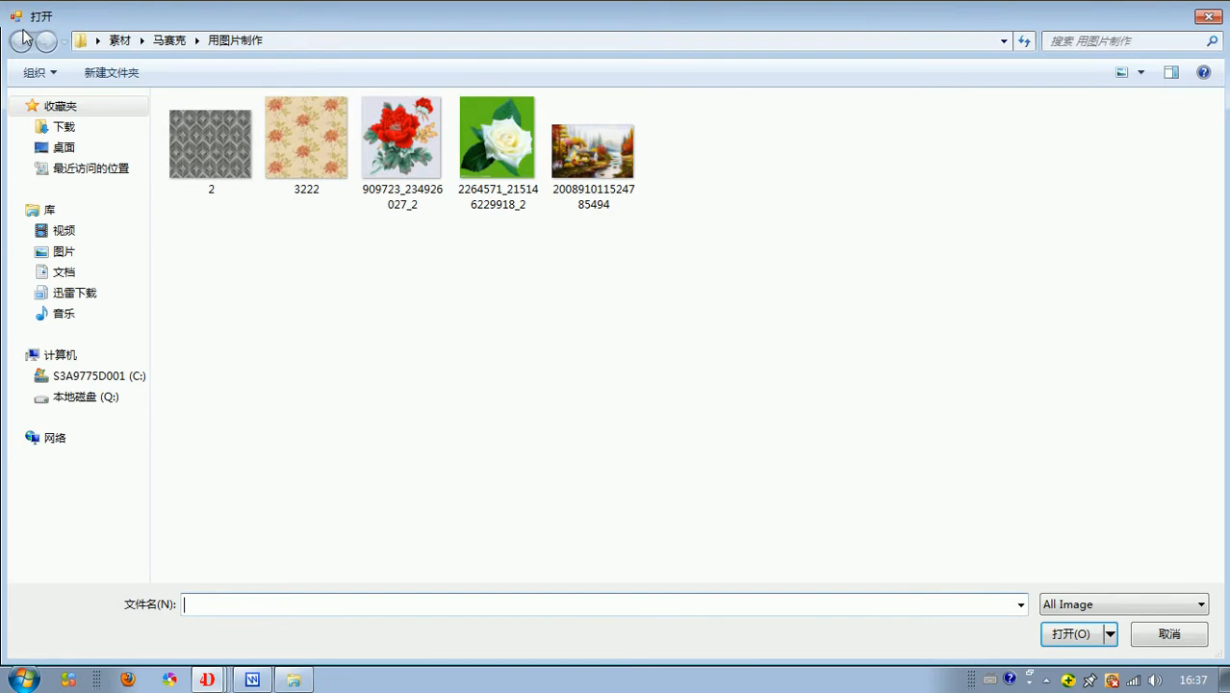
pyautogui.click(85, 147)
pyautogui.doubleClick(1001, 158)
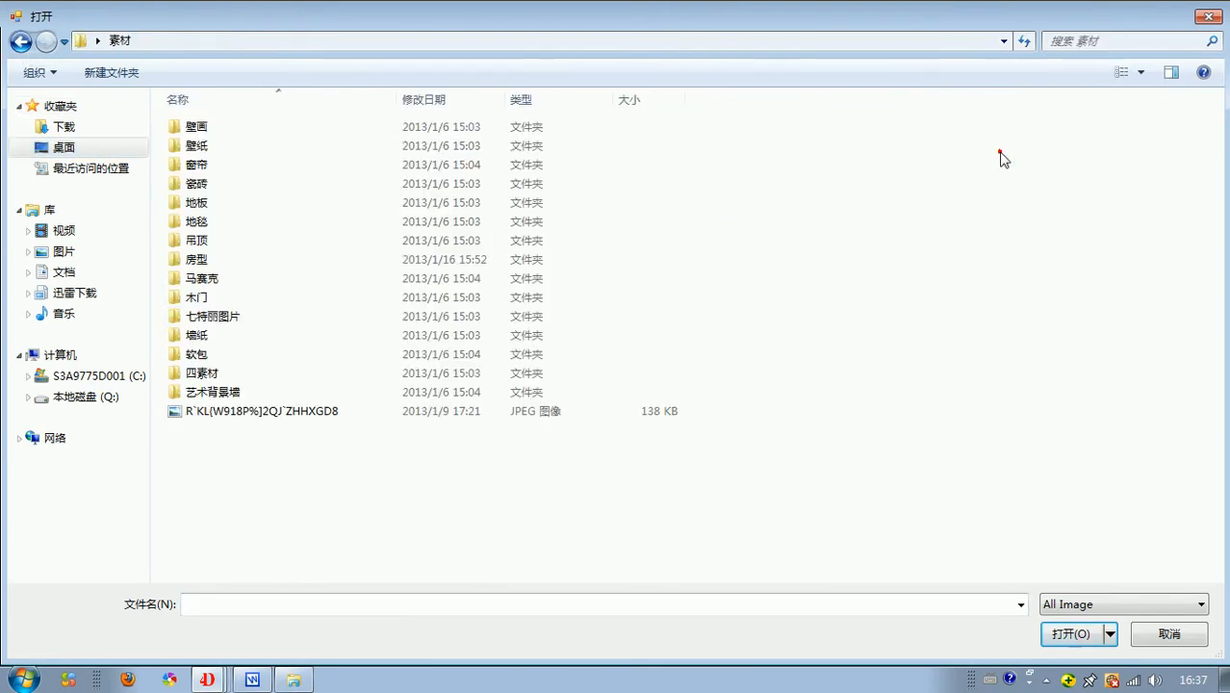
pyautogui.doubleClick(295, 279)
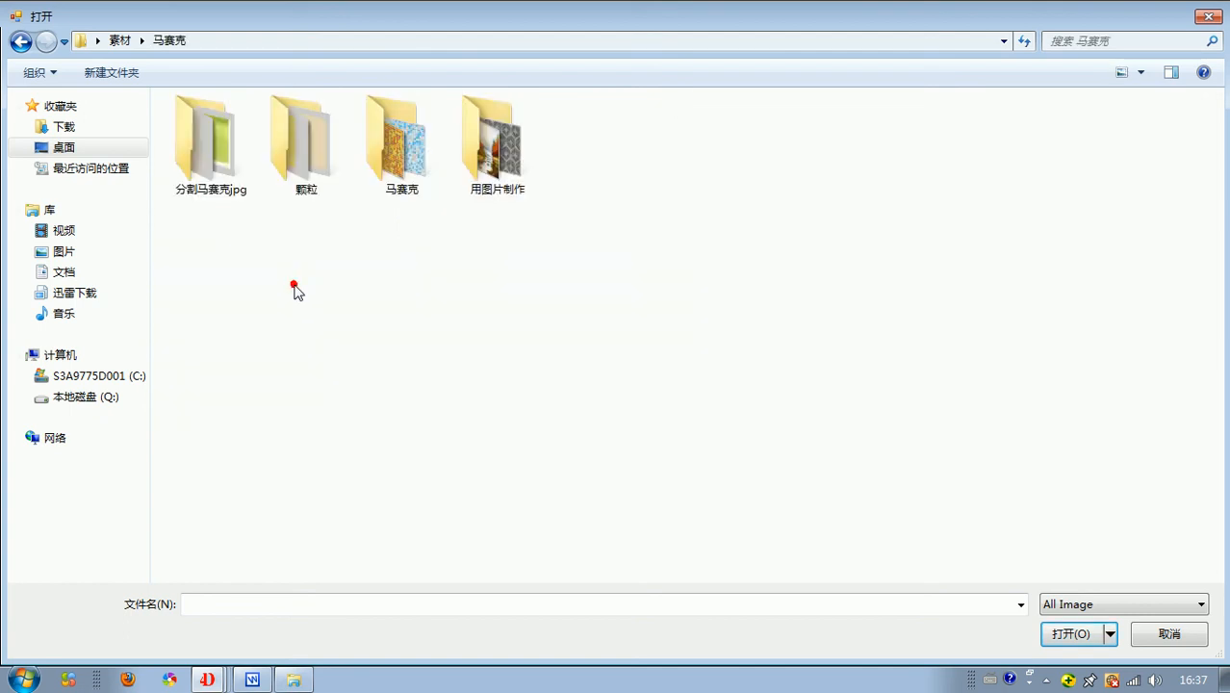
pyautogui.doubleClick(207, 174)
pyautogui.click(321, 146)
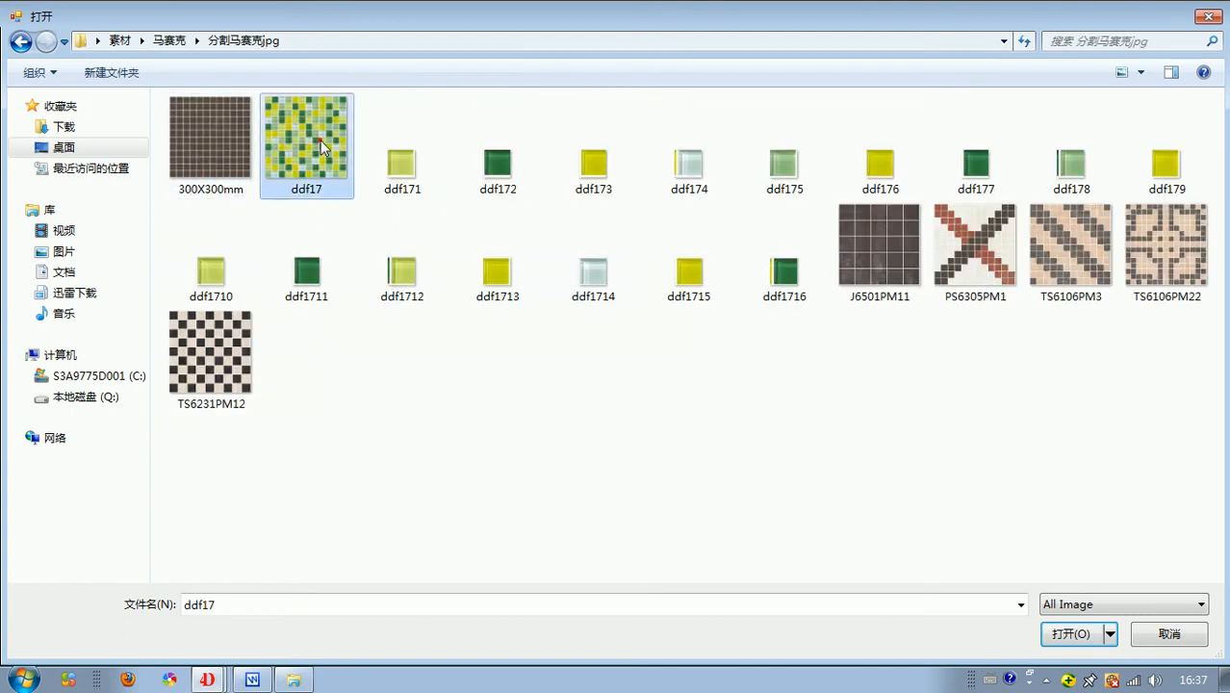
pyautogui.click(1073, 635)
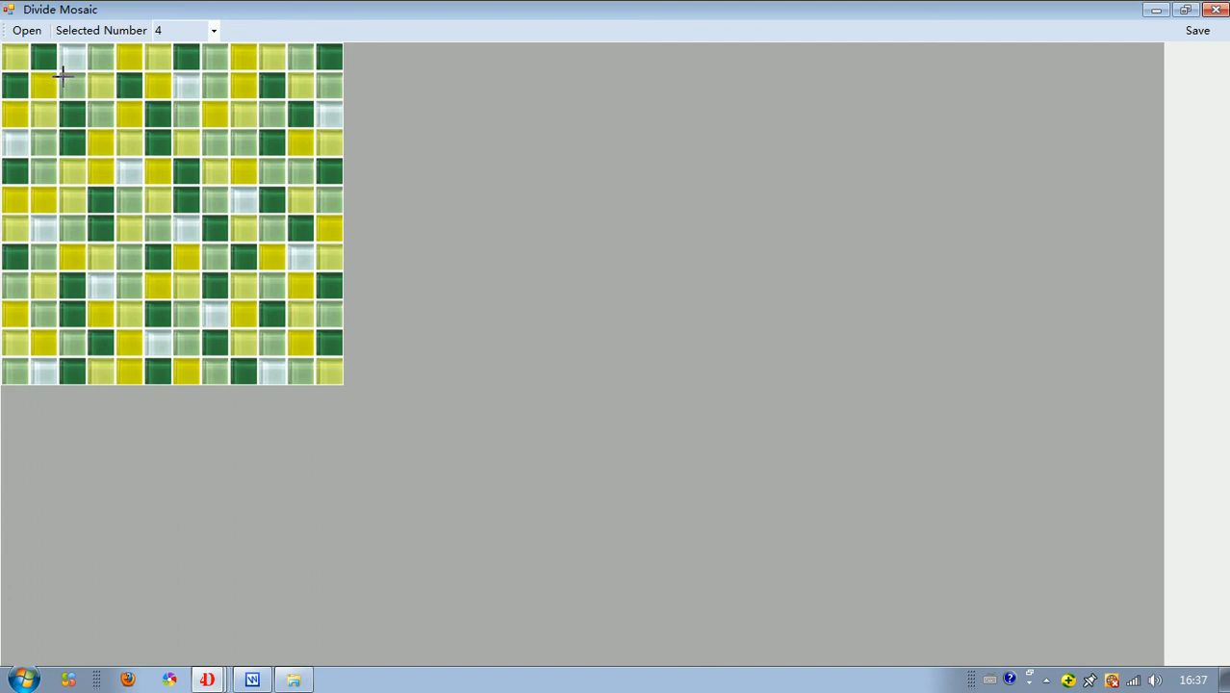
# Step: Divide a 4 × 4 block of tiles starting at the sheet's third column and second row, and save the tile images
pyautogui.moveTo(75, 112); pyautogui.dragTo(171, 183)
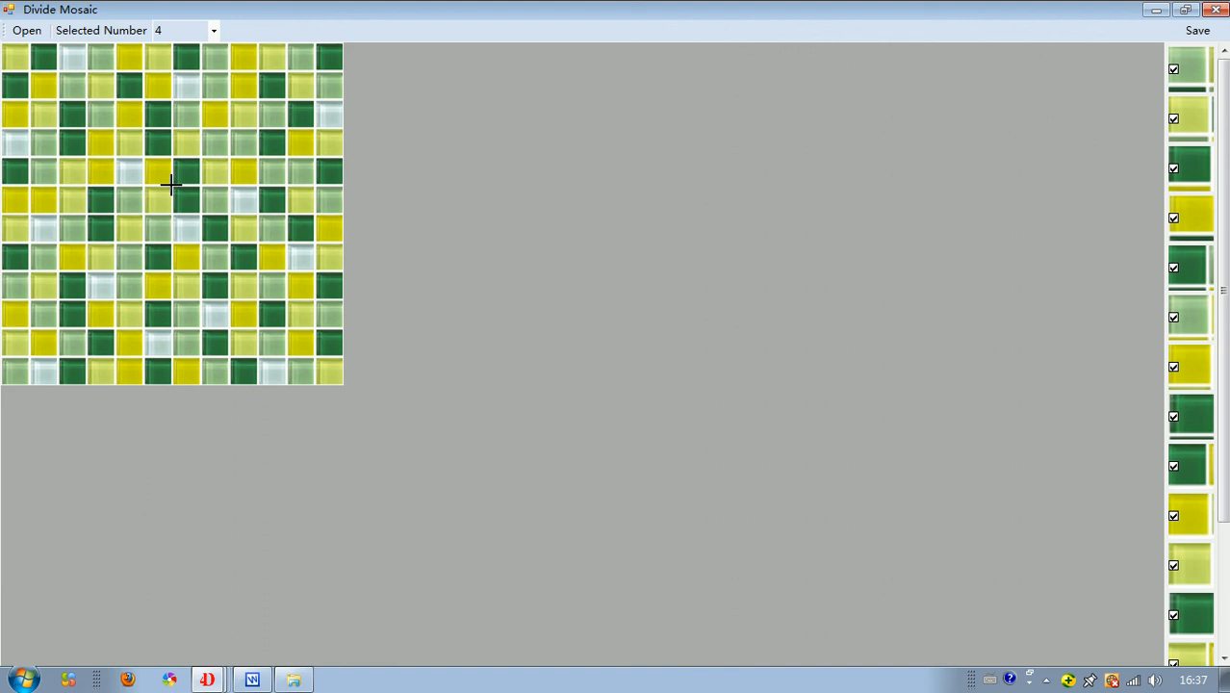
pyautogui.click(1197, 30)
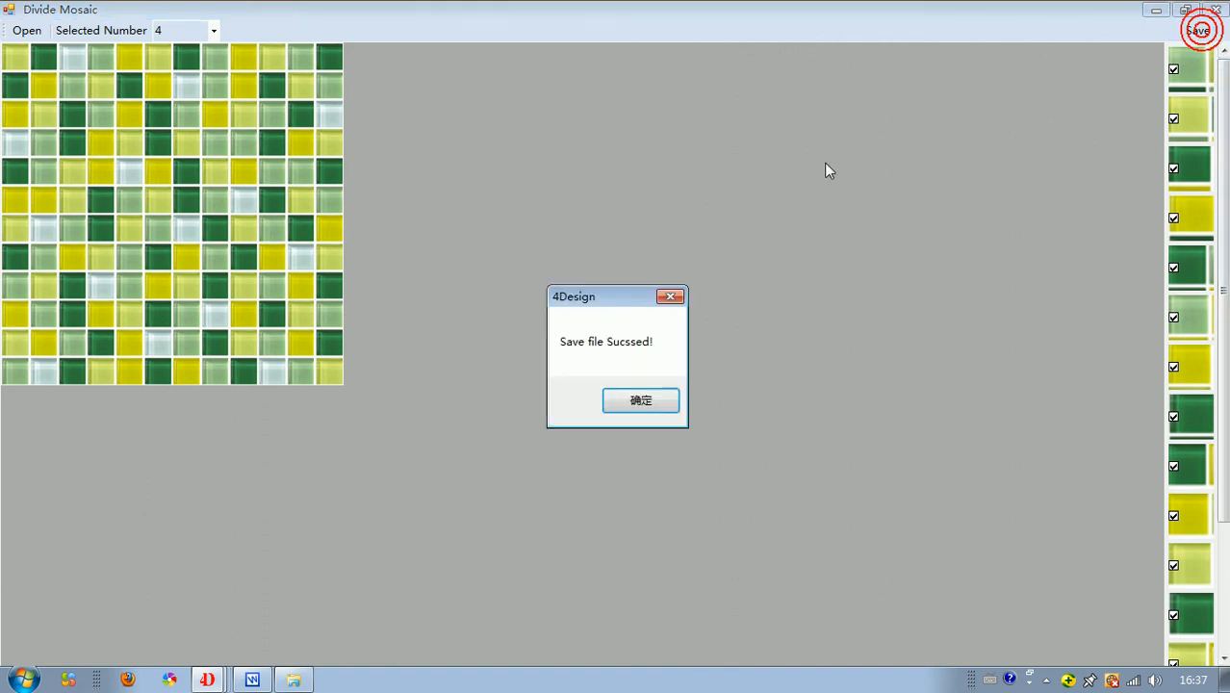
pyautogui.click(639, 400)
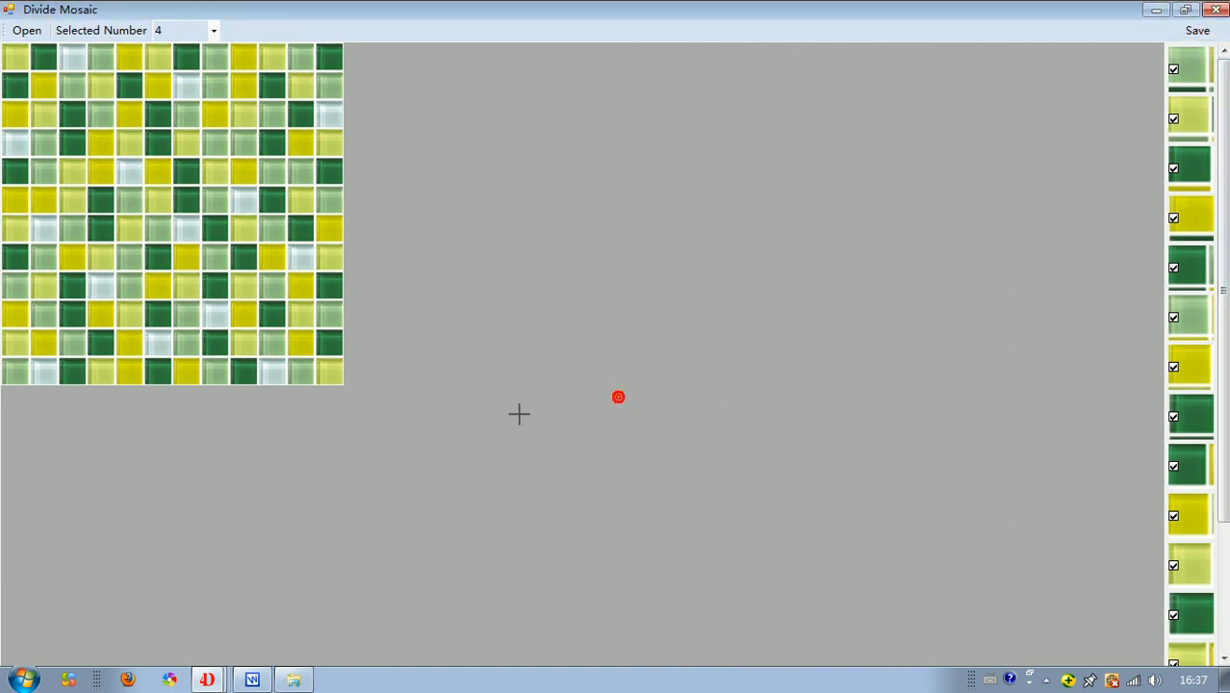
# Step: Close the Divide Mosaic tool and minimize the Mosaic Design window and the open folder window to reach the desktop
pyautogui.click(1214, 7)
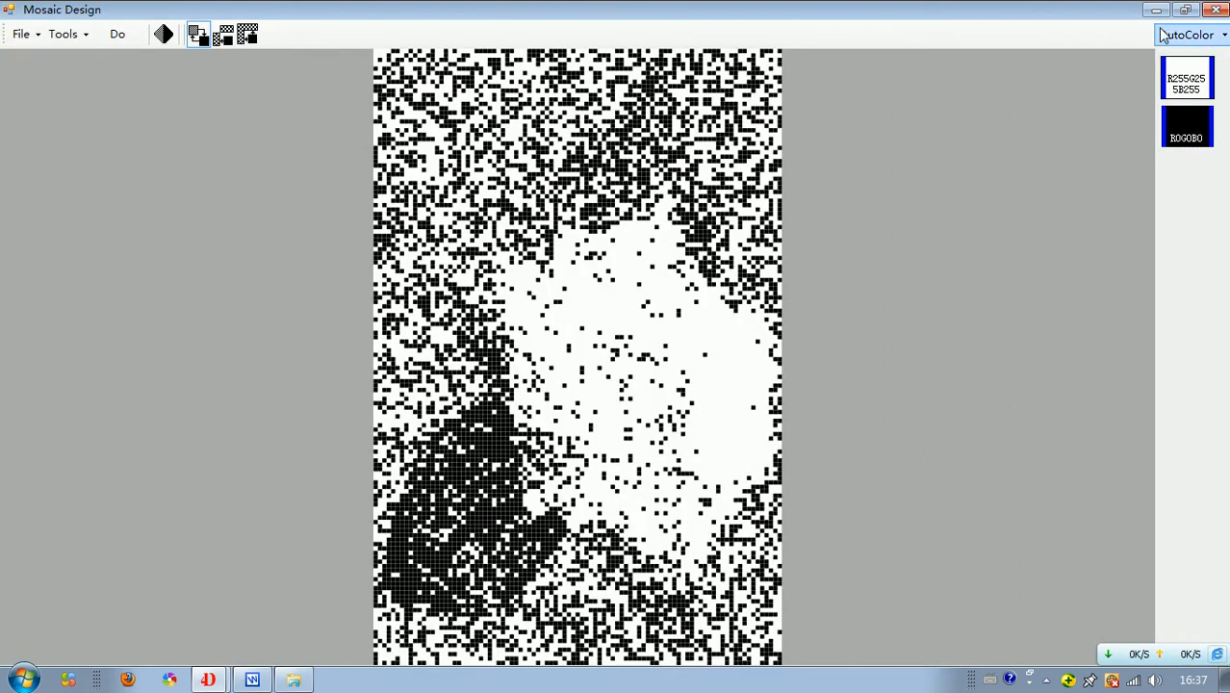
pyautogui.click(1153, 12)
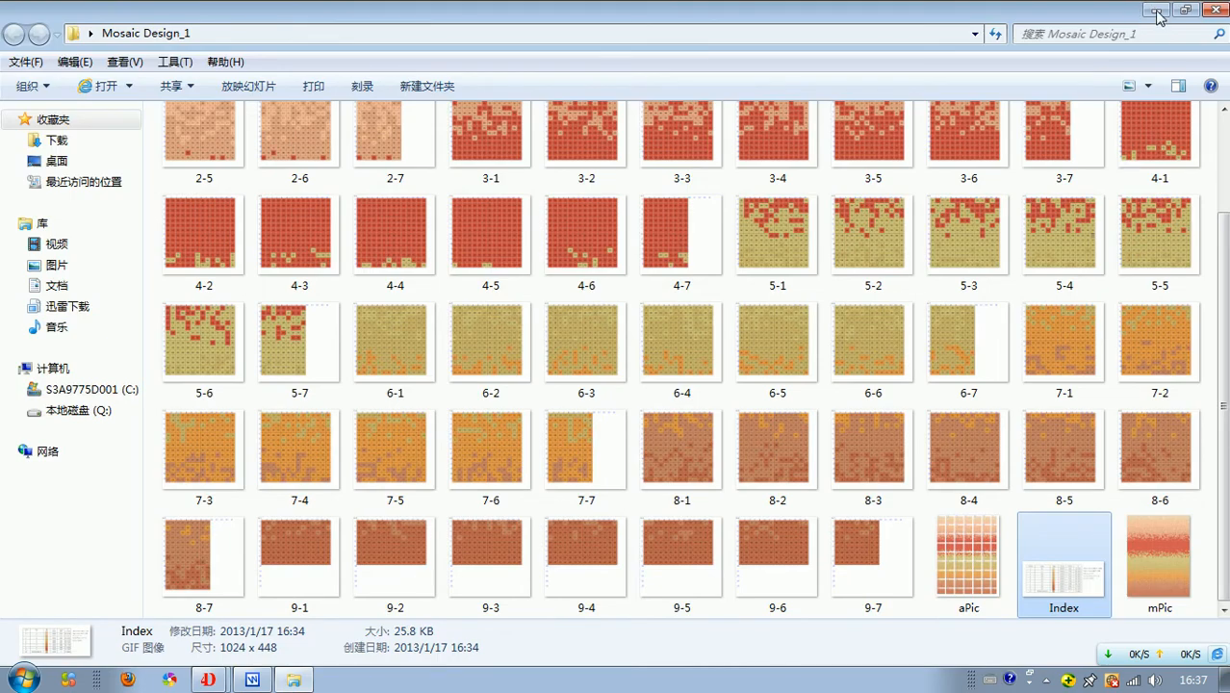
pyautogui.click(1156, 11)
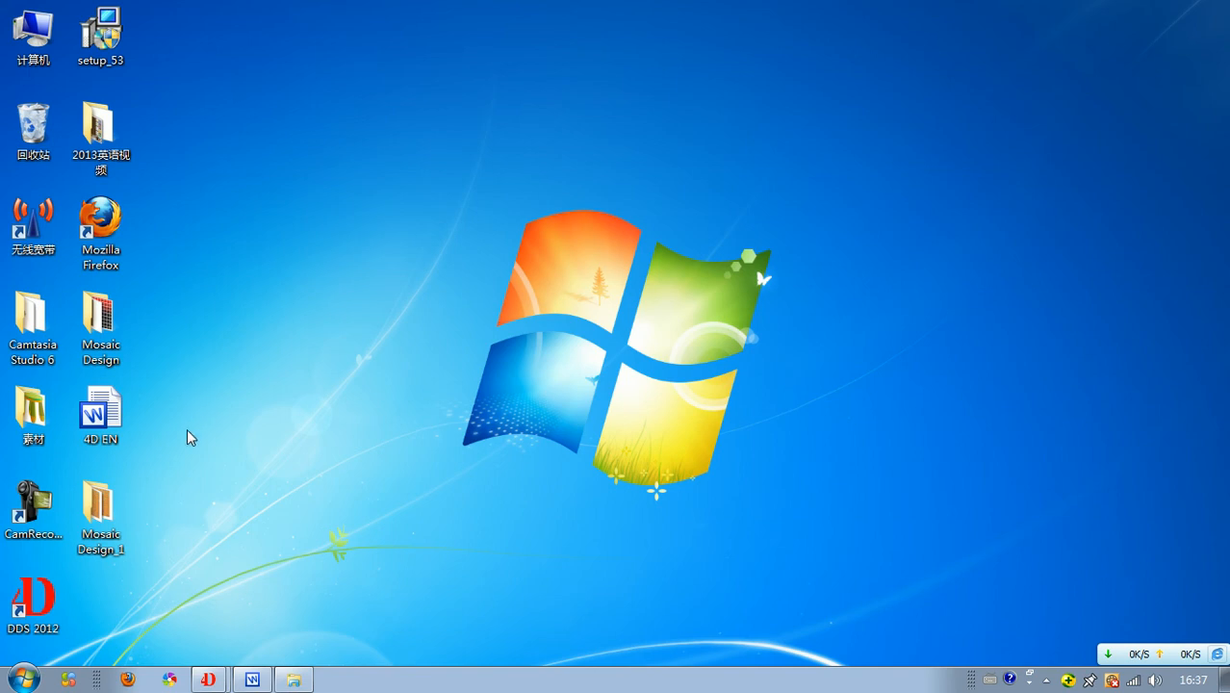
# Step: Look through the exported drawings in the Mosaic Design_1 desktop folder and close it
pyautogui.doubleClick(108, 519)
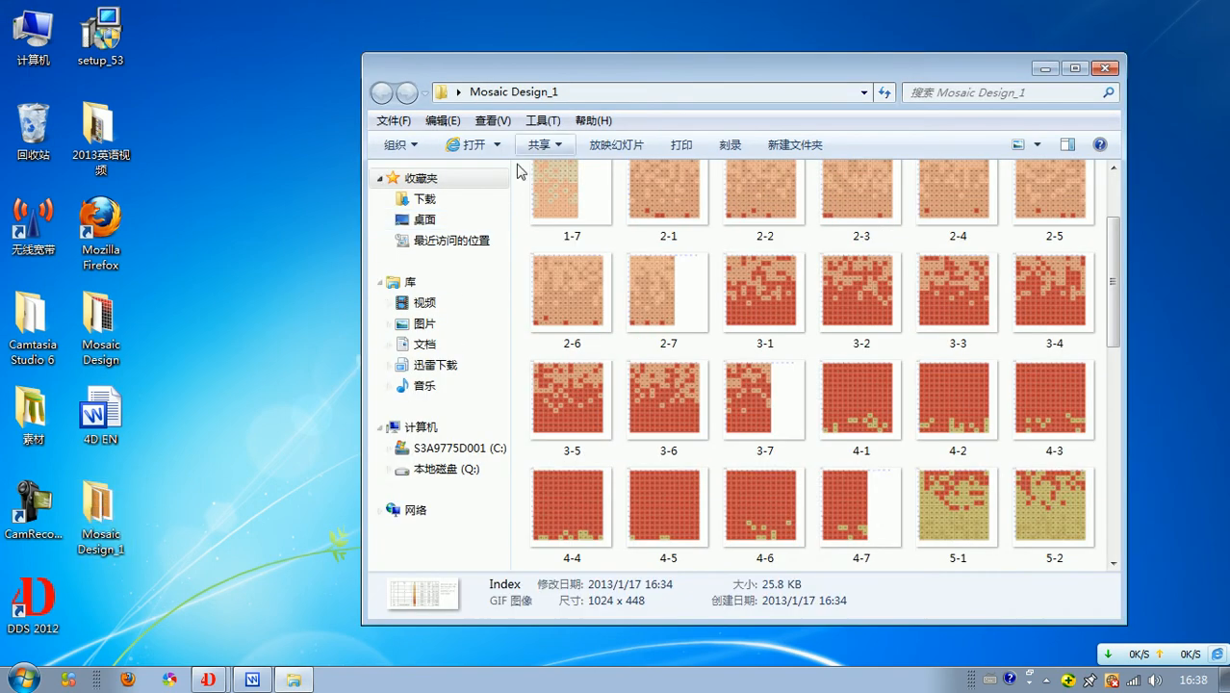
pyautogui.scroll(3, 1112, 312)
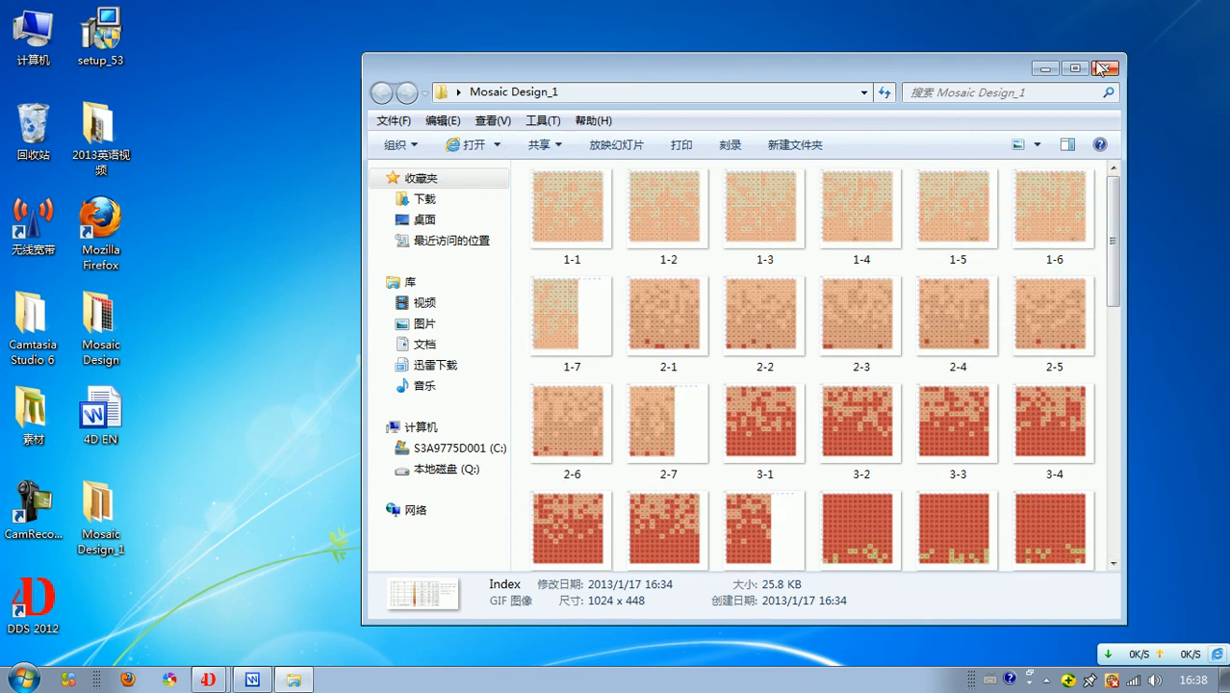
pyautogui.moveTo(1112, 279); pyautogui.dragTo(1082, 537)
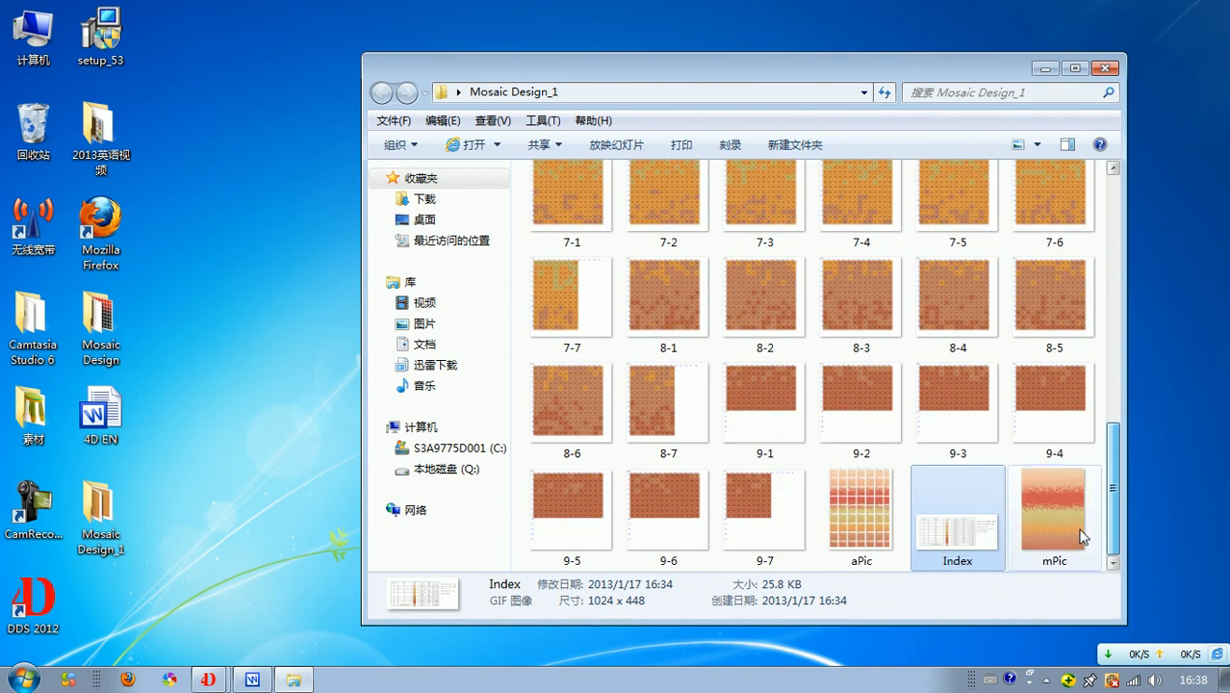
pyautogui.click(1104, 68)
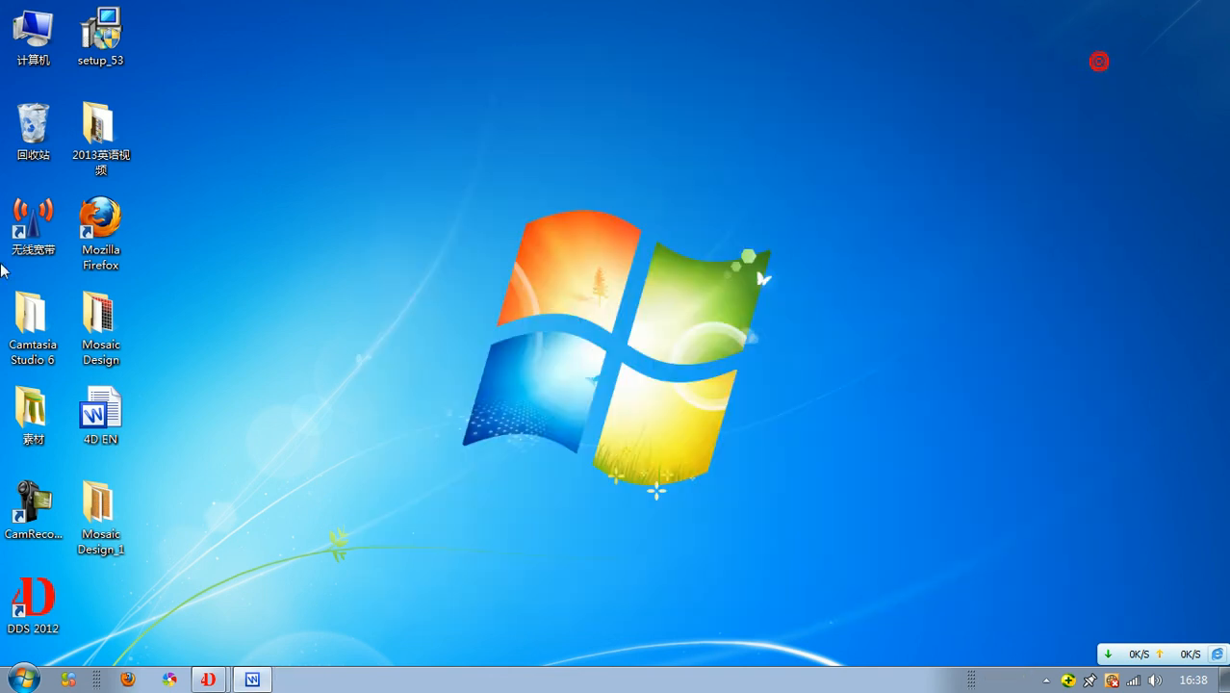
# Step: Open the desktop folder 素材 > 马赛克 > 分割马赛克jpg to check the tile images saved from ddf17
pyautogui.doubleClick(31, 414)
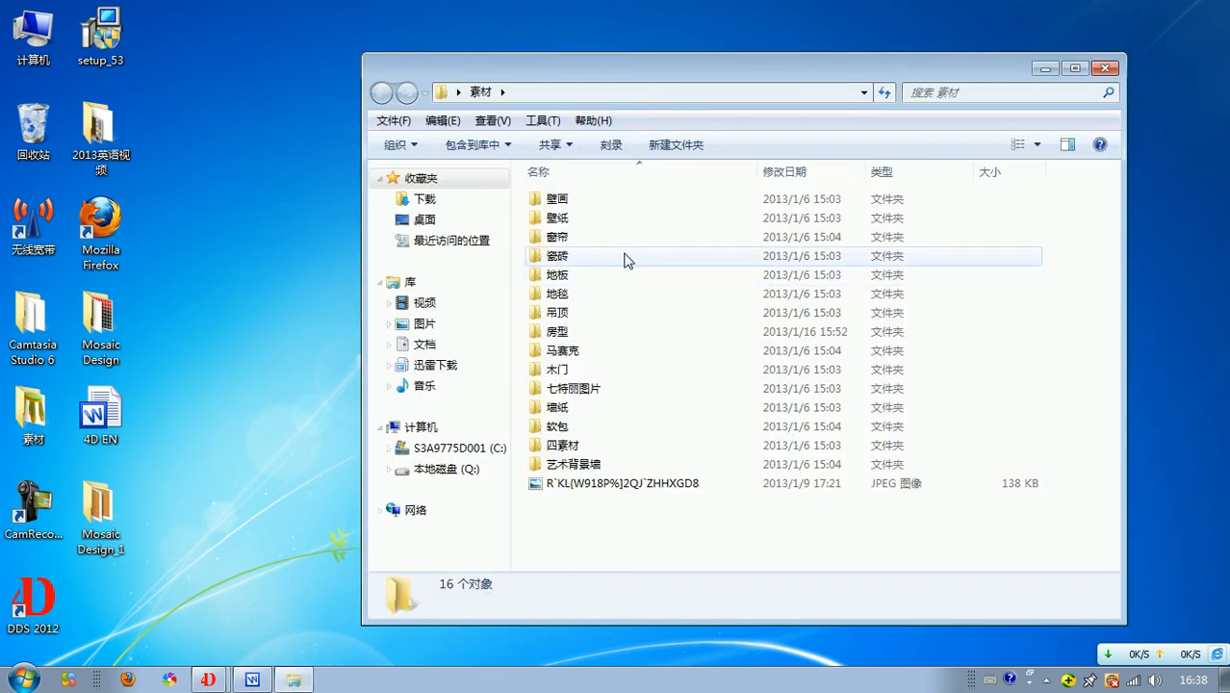
pyautogui.doubleClick(594, 350)
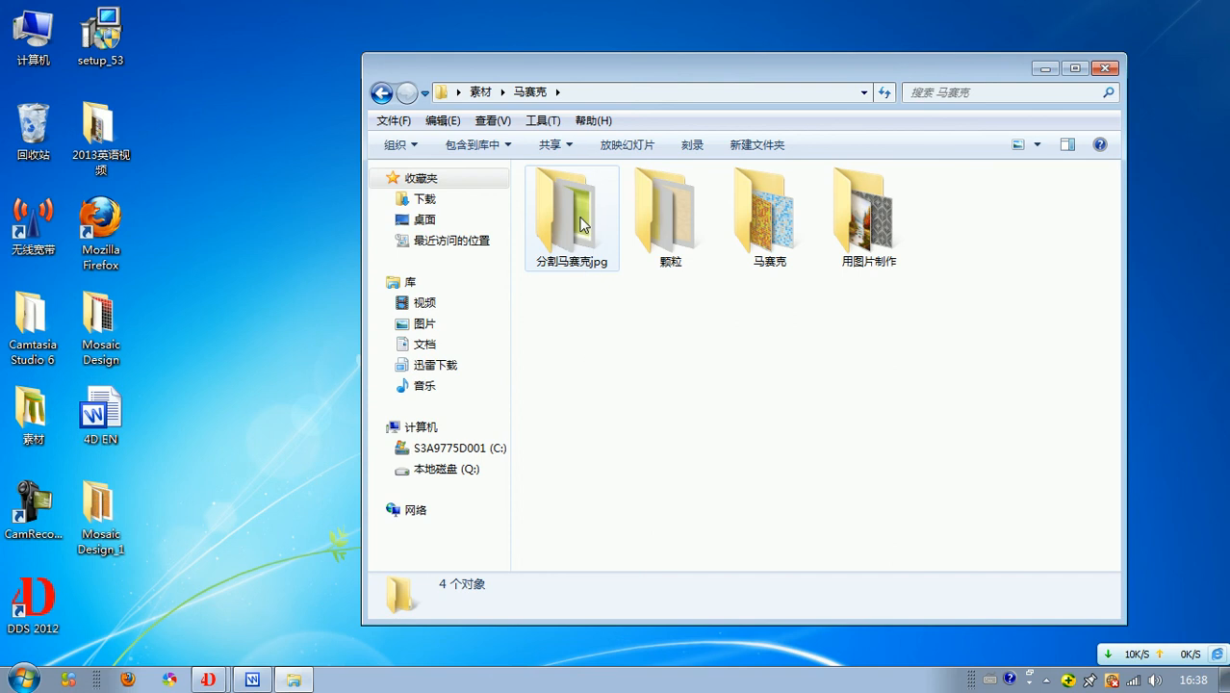
pyautogui.doubleClick(581, 224)
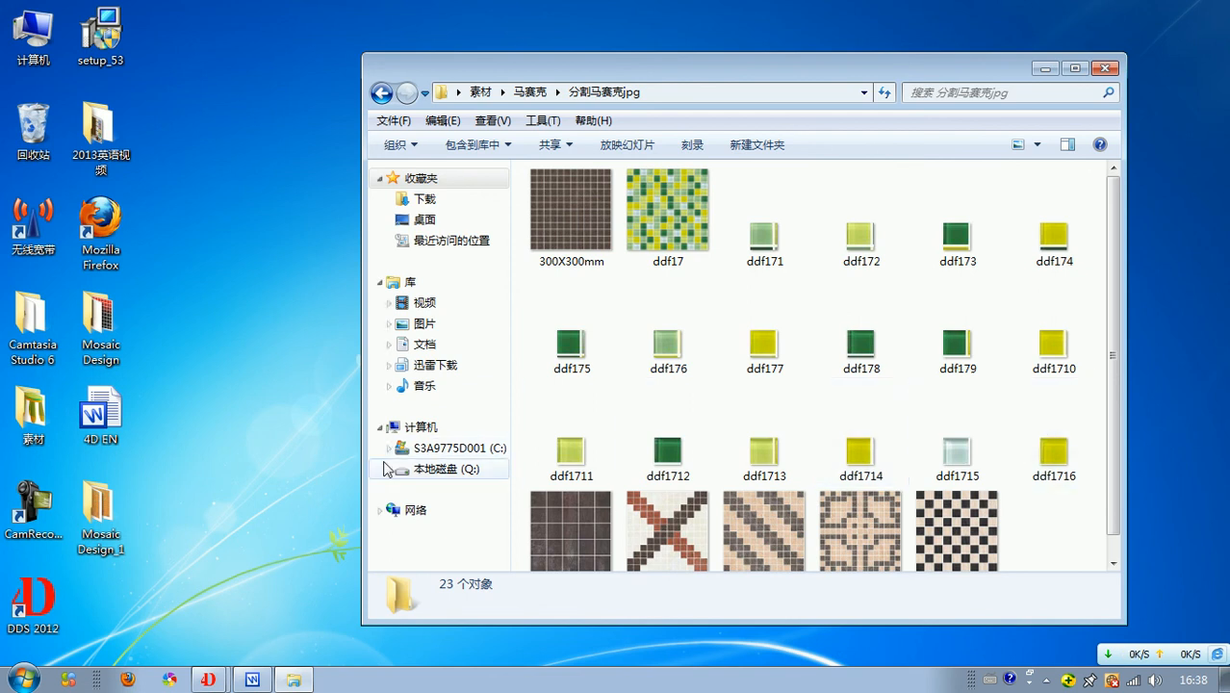
# Step: Switch back to the Mosaic Design window with the black-and-white rose mosaic
pyautogui.click(207, 680)
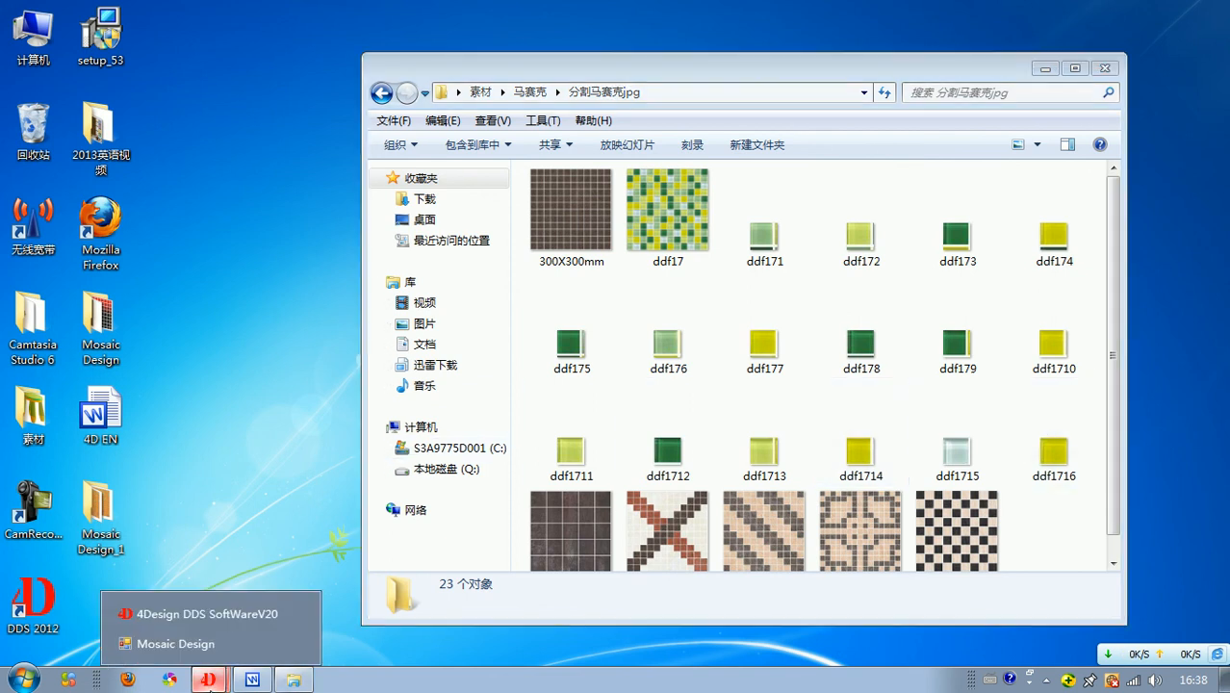
pyautogui.click(217, 617)
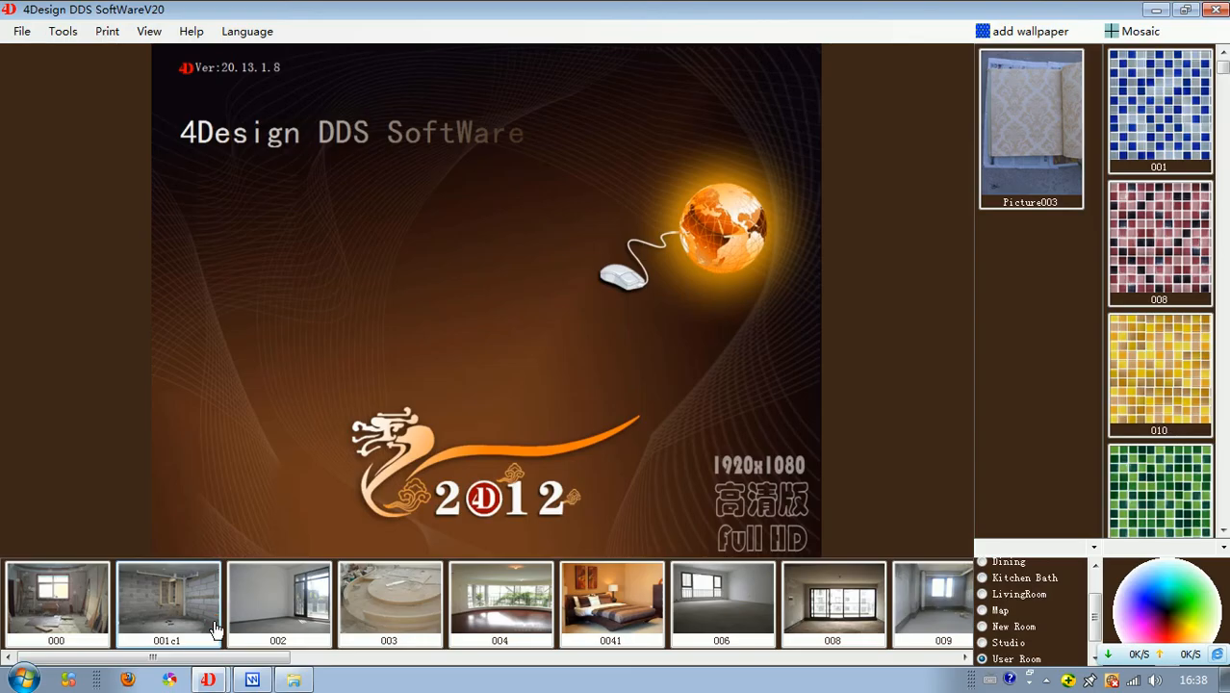
pyautogui.click(208, 679)
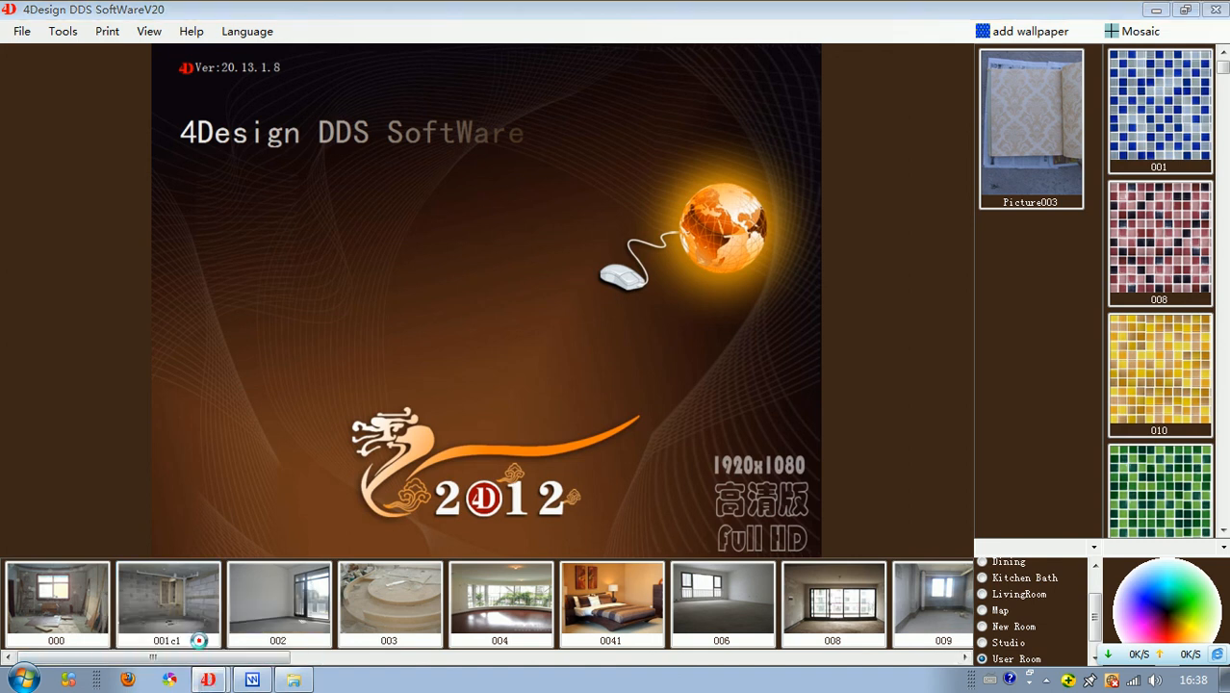
pyautogui.click(178, 643)
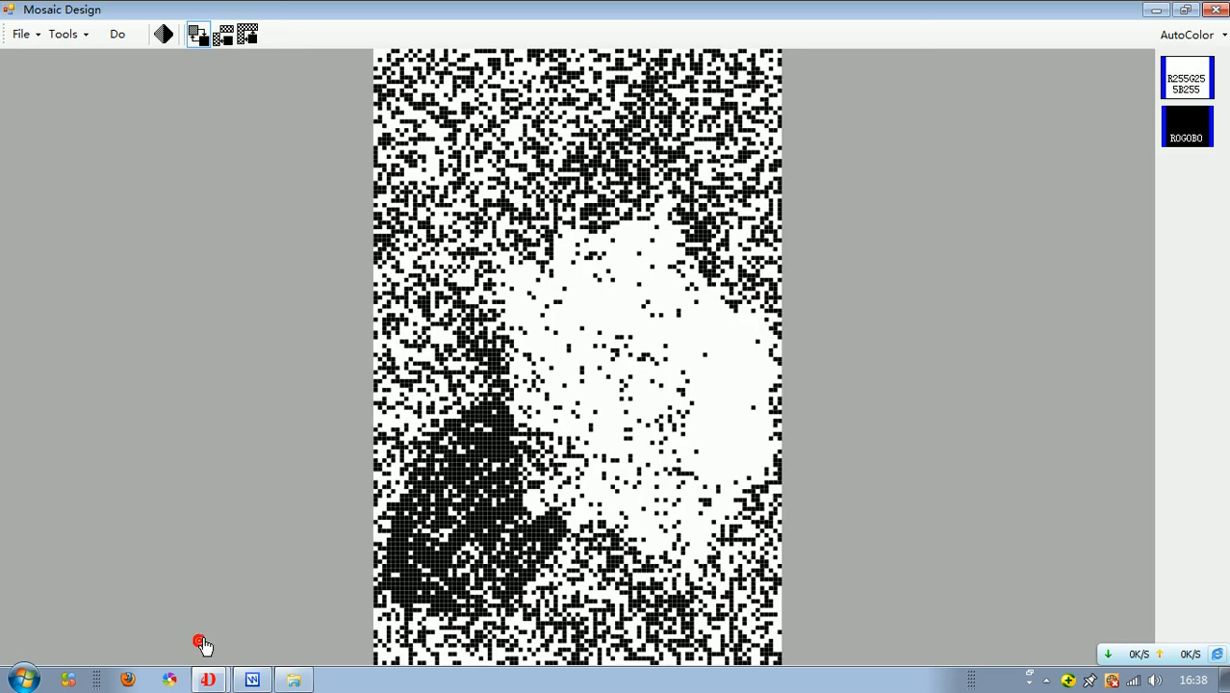
pyautogui.click(1045, 680)
pyautogui.click(1060, 604)
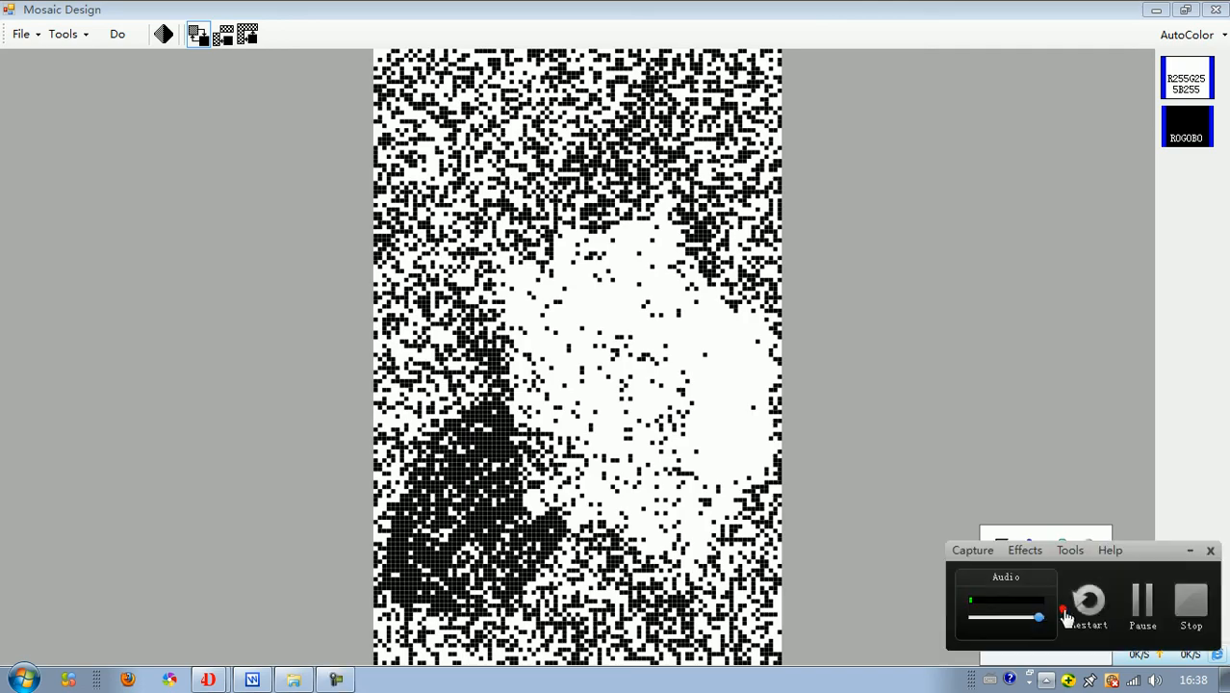